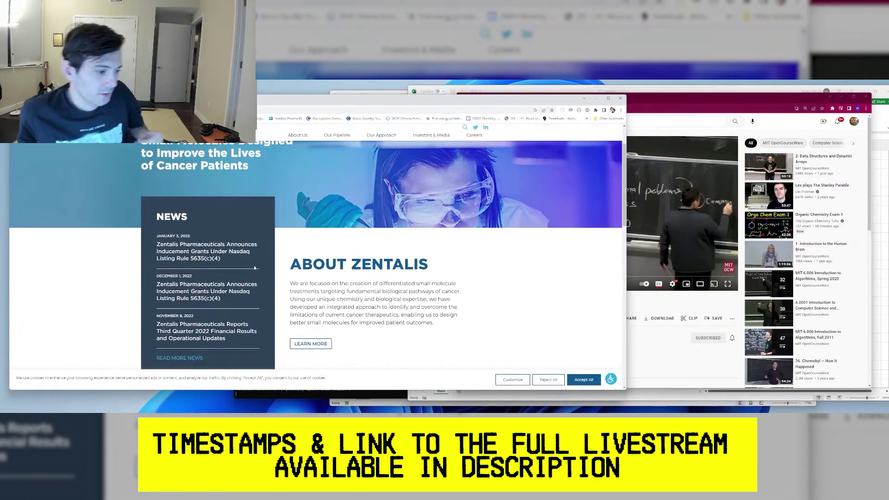
# Step: Open Zentalis's third quarter 2022 financial results release and highlight the name of the inhibitor target Wee1 in the summary
pyautogui.click(206, 331)
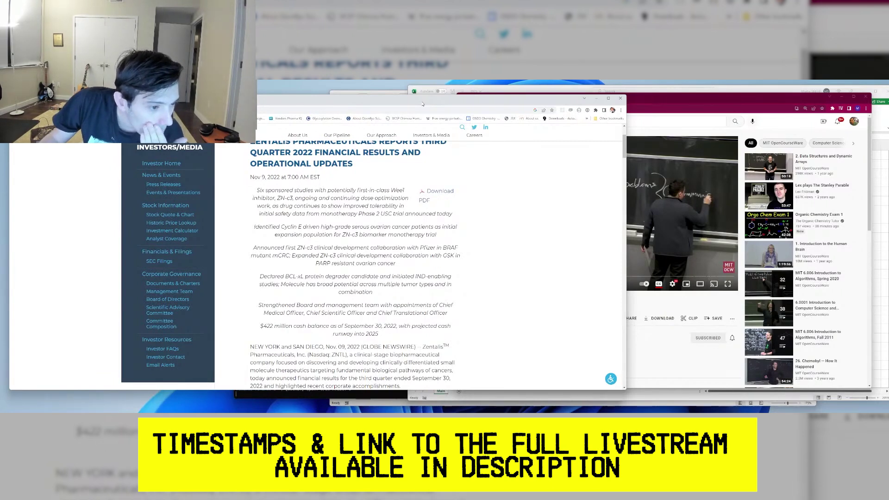
pyautogui.moveTo(390, 191); pyautogui.dragTo(404, 190)
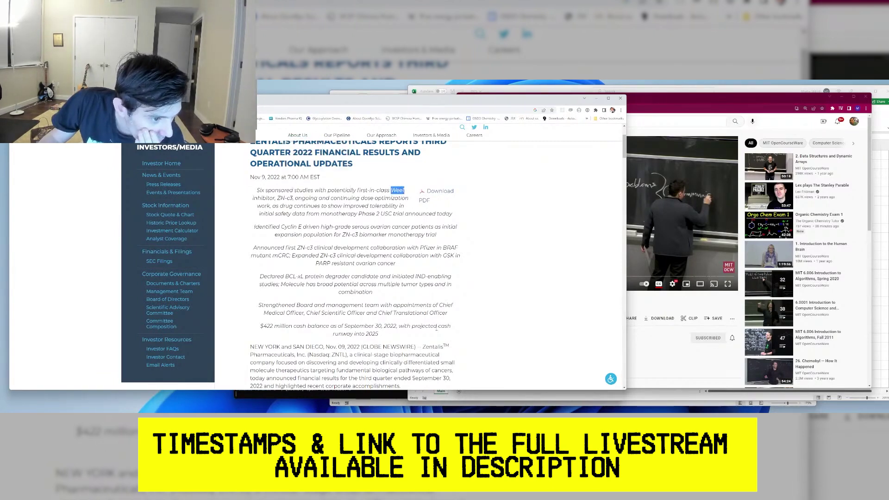
pyautogui.click(417, 412)
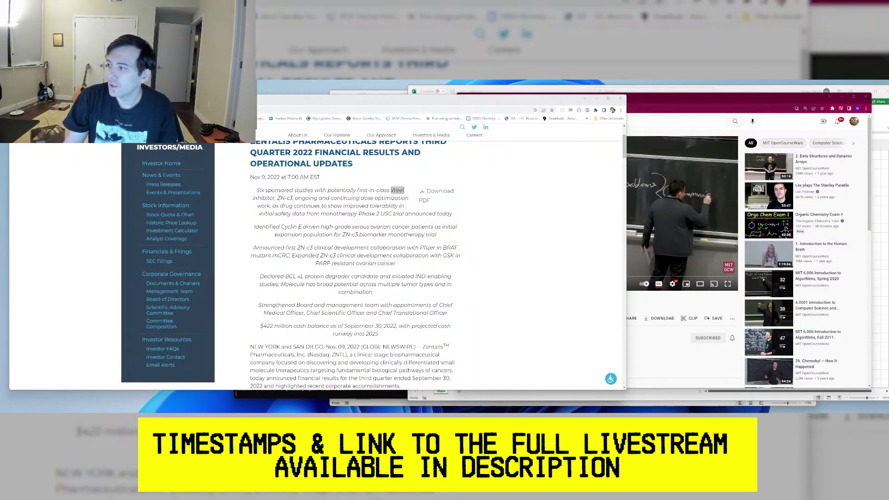
# Step: Switch to the Excel workbook and hyperlink the "Main" text in A1 of the Proteins sheet to a place in this document
pyautogui.hotkey('alt', 'Tab')
pyautogui.moveTo(490, 98); pyautogui.dragTo(488, 89)
pyautogui.hotkey('ctrl', 'k')
pyautogui.click(564, 235)
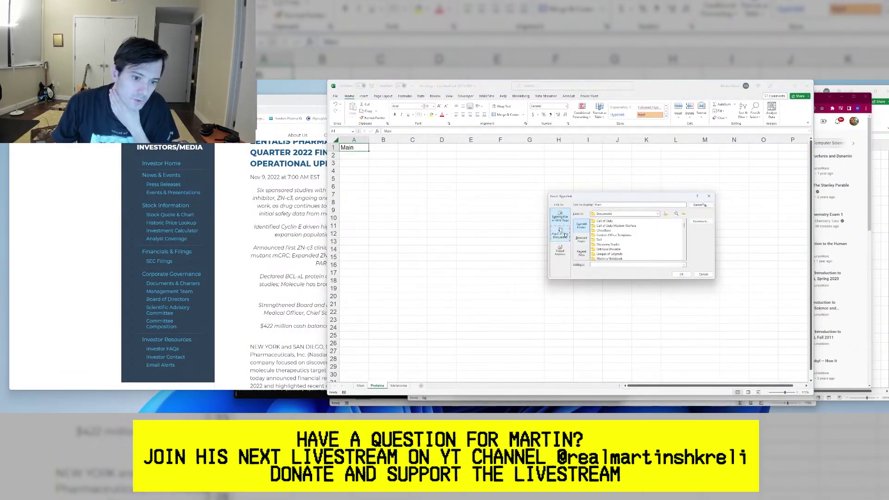
pyautogui.click(560, 234)
pyautogui.click(589, 234)
pyautogui.press('Return')
# Step: Enter the protein names EGFR in B3 and VEGF in B4
pyautogui.click(383, 163)
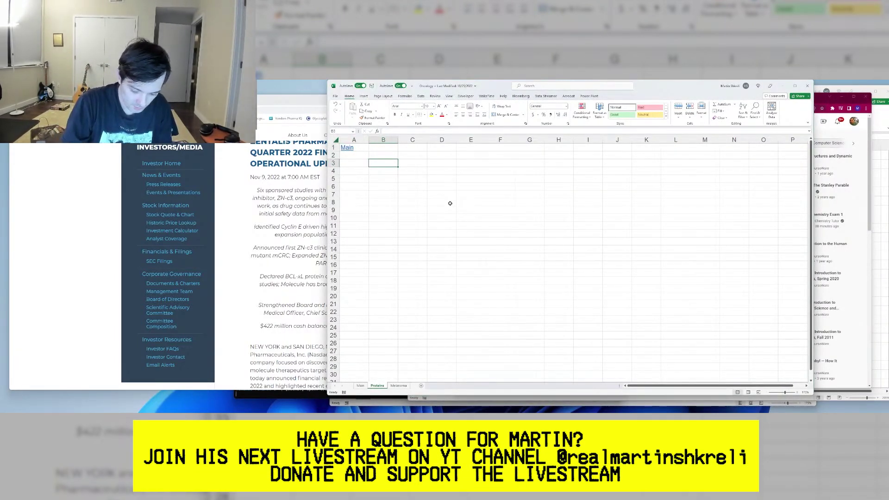
pyautogui.write('EGFR')
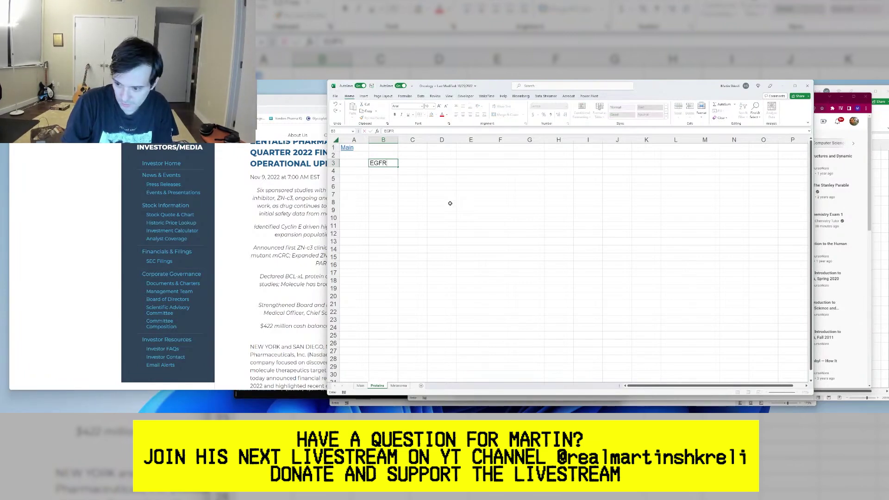
pyautogui.press('Return')
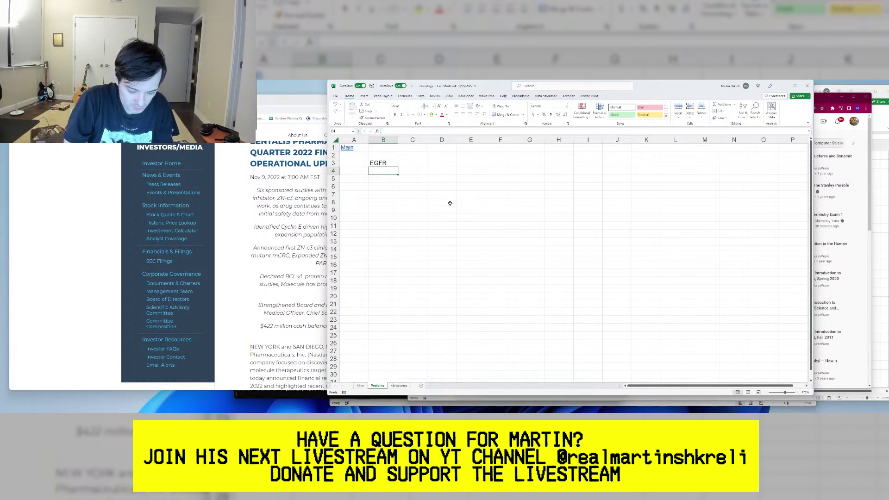
pyautogui.write('VEGF')
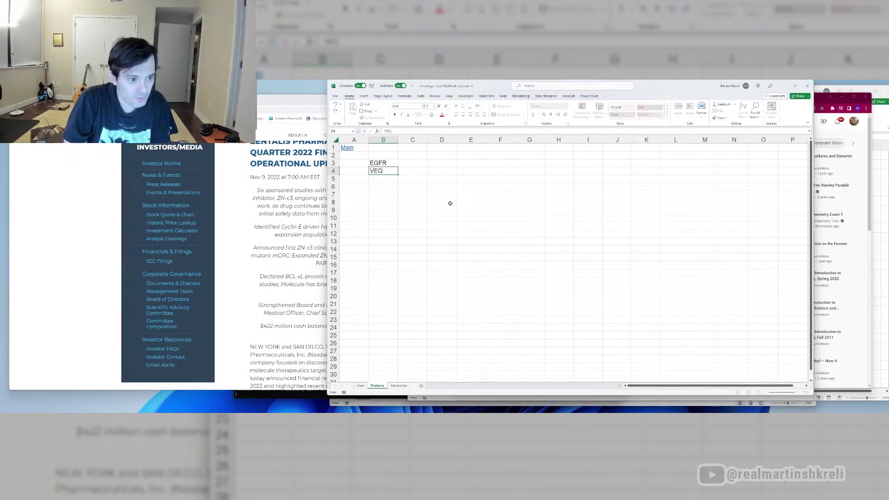
pyautogui.press('Up')
pyautogui.press('Up')
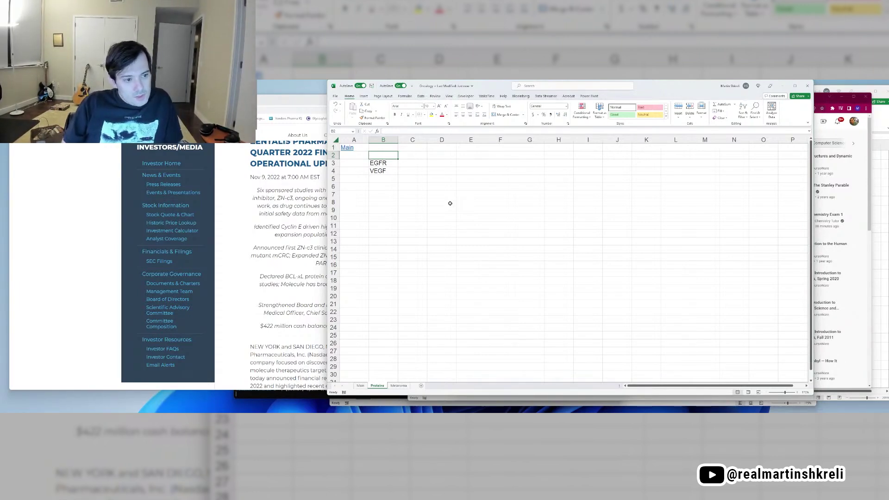
# Step: Move VEGF down to B5 and enter PARP in B4 between EGFR and VEGF
pyautogui.press('Down')
pyautogui.press('Down')
pyautogui.hotkey('ctrl', 'x')
pyautogui.press('Down')
pyautogui.hotkey('ctrl', 'v')
pyautogui.press('Up')
pyautogui.write('AARP')
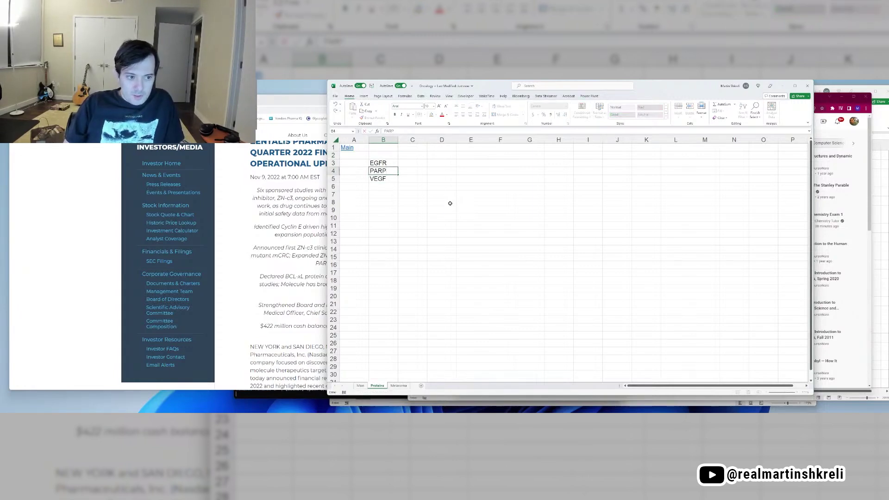
# Step: Insert a row above VEGF and enter PD-1 in column B
pyautogui.press('Up')
pyautogui.press('Up')
pyautogui.press('Down')
pyautogui.press('Down')
pyautogui.press('Down')
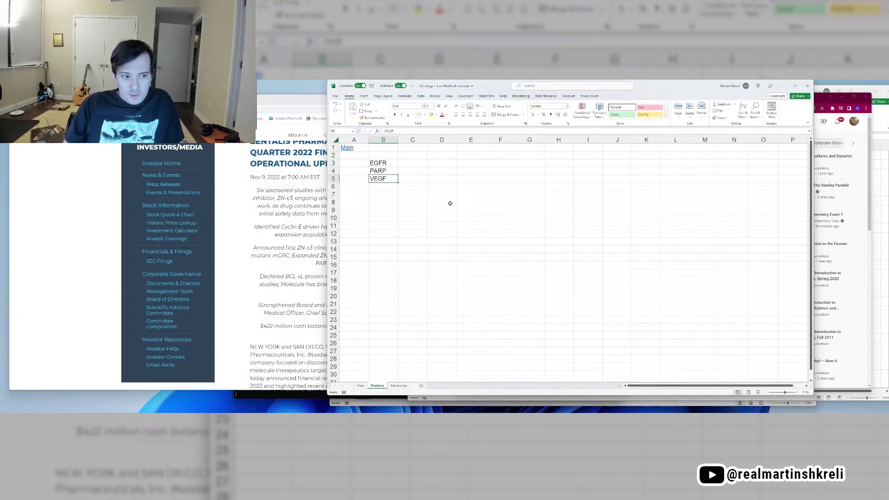
pyautogui.hotkey('shift', 'space')
pyautogui.hotkey('ctrl', 'shift', '=')
pyautogui.write('PD-1')
pyautogui.press('Return')
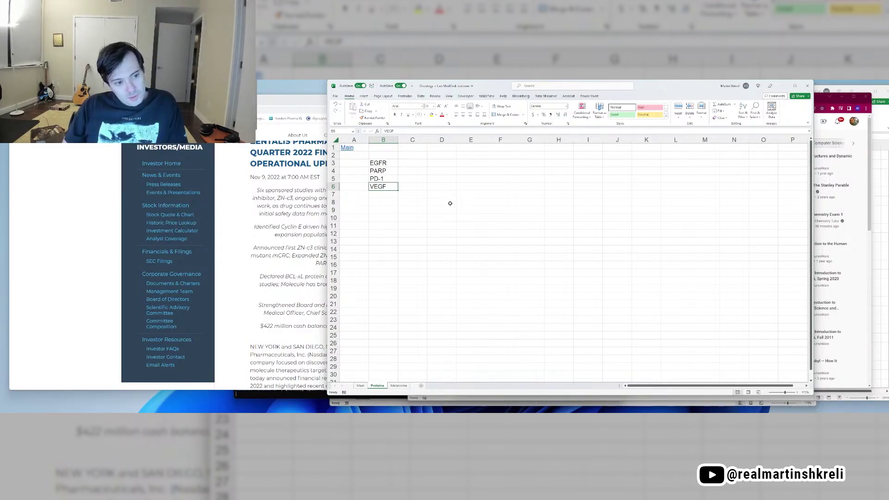
# Step: Enter the drug Erbitux beside EGFR and Keytruda beside PD-1 in column C
pyautogui.press('Up')
pyautogui.press('Up')
pyautogui.press('Up')
pyautogui.press('Right')
pyautogui.write('Erbitux')
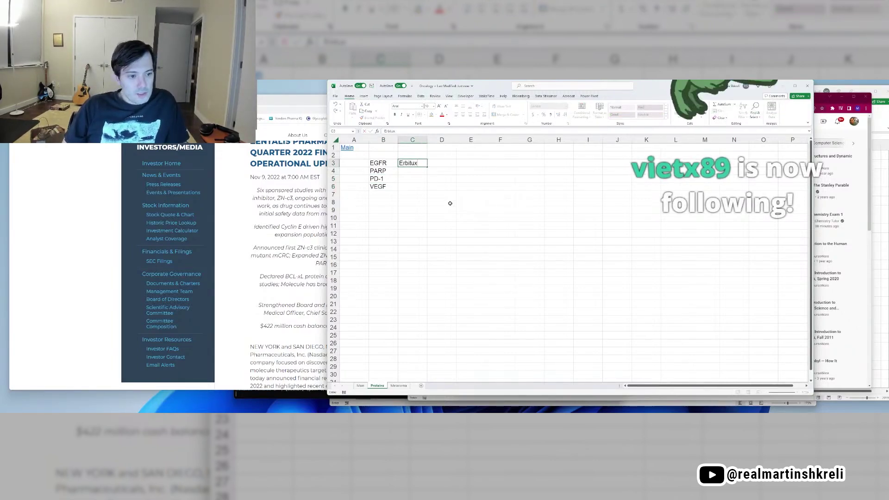
pyautogui.press('Return')
pyautogui.press('Return')
pyautogui.write('Keytruda')
pyautogui.press('Return')
# Step: Extend the EGFR drug entry to "Tagrisso, Erbitux, Iressa" and enter Lynparza beside PARP
pyautogui.press('Up')
pyautogui.press('Up')
pyautogui.press('Up')
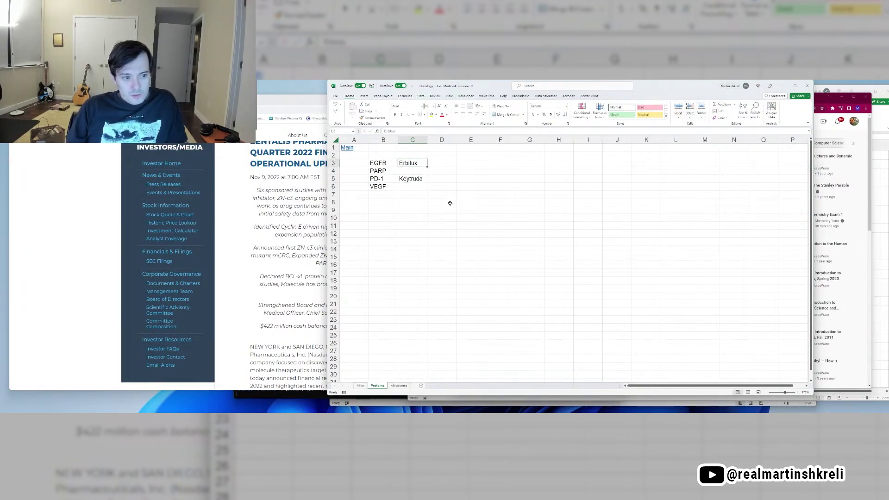
pyautogui.press('F2')
pyautogui.press('Home')
pyautogui.write('Tagrisso, Erbitux')
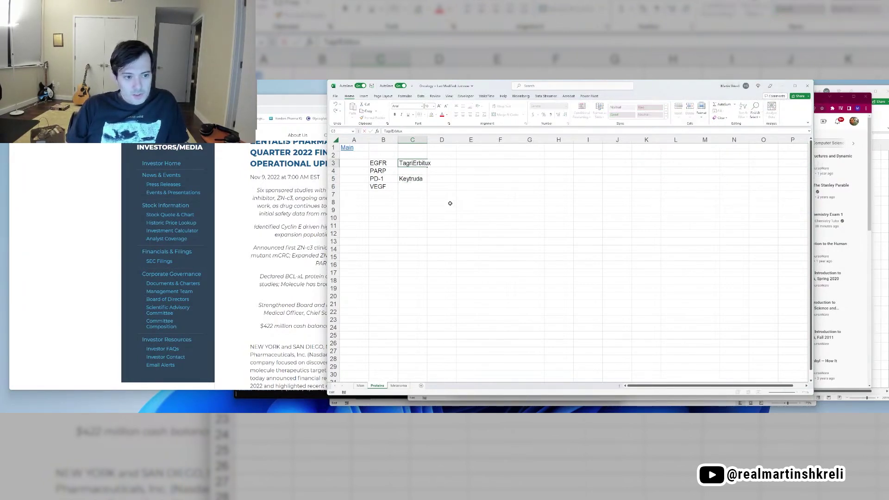
pyautogui.write(', Iressa')
pyautogui.press('Return')
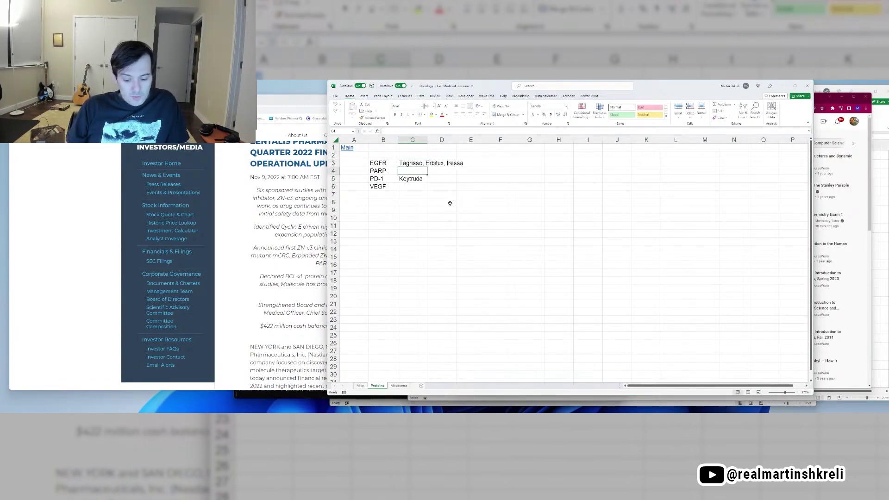
pyautogui.write('Lynparza')
pyautogui.press('Return')
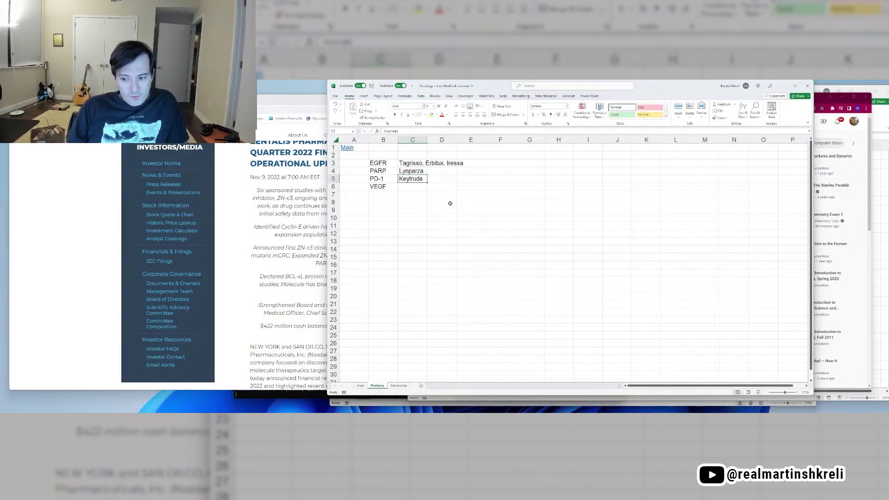
# Step: Enter CTLA4 in B2, directly above EGFR
pyautogui.press('Up')
pyautogui.press('Up')
pyautogui.press('Up')
pyautogui.press('Left')
pyautogui.write('CTLA4')
pyautogui.press('Return')
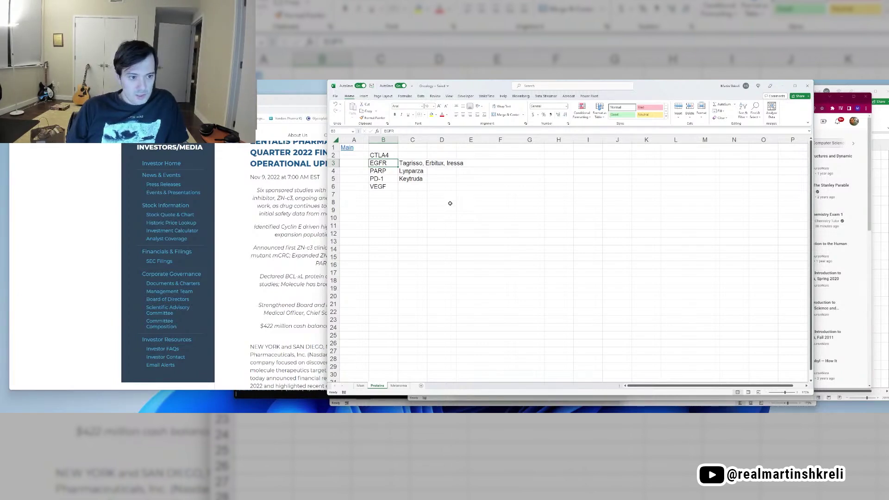
# Step: Insert a row above CTLA4 and enter CDK4/6 in column B
pyautogui.hotkey('shift', 'space')
pyautogui.press('Up')
pyautogui.hotkey('shift', 'space')
pyautogui.hotkey('ctrl', 'shift', '+')
pyautogui.press('Up')
pyautogui.press('Down')
pyautogui.write('CDK4/6')
pyautogui.press('Return')
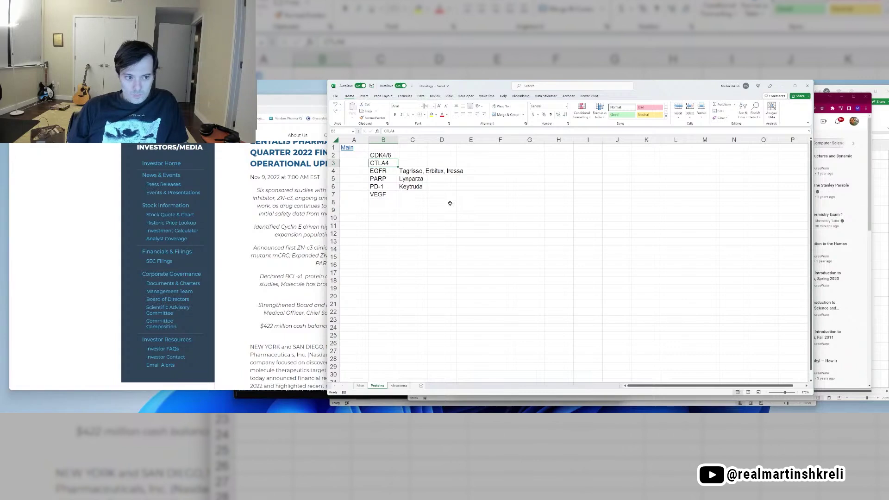
# Step: Enter Ibrance beside CDK4/6 and Yervoy beside CTLA4 in column C
pyautogui.press('Right')
pyautogui.press('Up')
pyautogui.write('Ibrance')
pyautogui.press('Return')
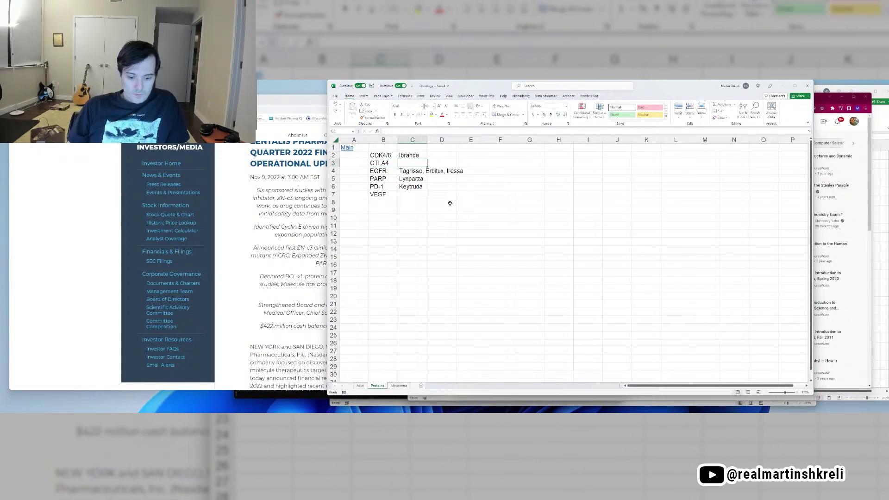
pyautogui.write('Yervoy')
pyautogui.press('Return')
# Step: Enter Avastin in column C as the drug for VEGF
pyautogui.press('Down')
pyautogui.press('Down')
pyautogui.press('Down')
pyautogui.write('Avastin')
pyautogui.press('Return')
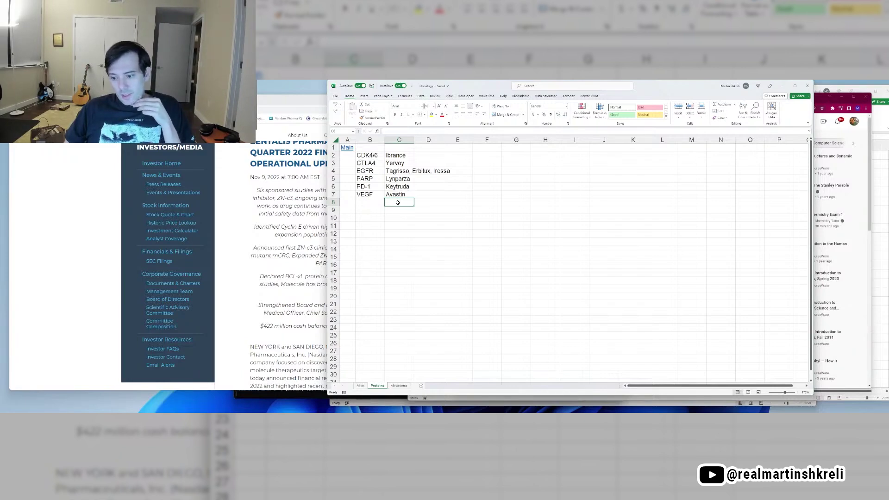
# Step: Insert a row above PARP and enter LAG3 in column B
pyautogui.press('Left')
pyautogui.press('Up')
pyautogui.press('Up')
pyautogui.press('Up')
pyautogui.hotkey('shift', 'space')
pyautogui.hotkey('ctrl', 'shift', '+')
pyautogui.write('LAG3')
pyautogui.press('Return')
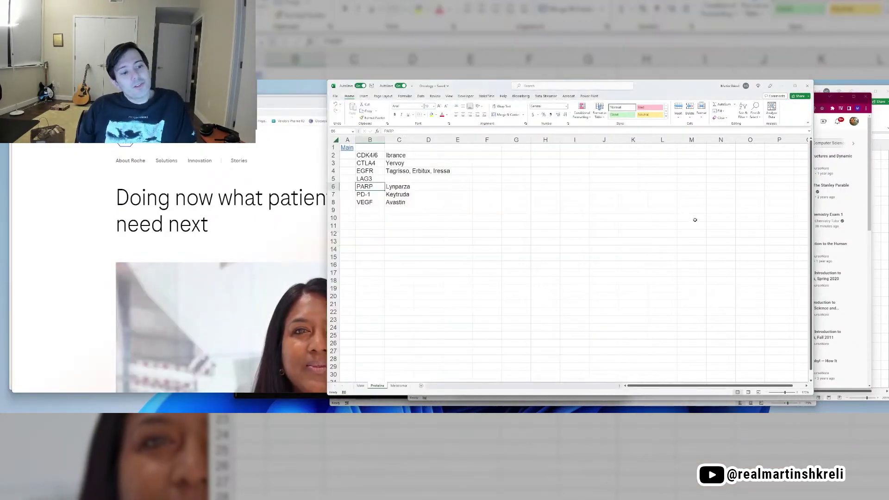
# Step: Insert a row above LAG3 with the protein HER2 and the drug Herceptin
pyautogui.hotkey('shift', 'space')
pyautogui.hotkey('ctrl', 'shift', '+')
pyautogui.press('Left')
pyautogui.press('Right')
pyautogui.write('HER2')
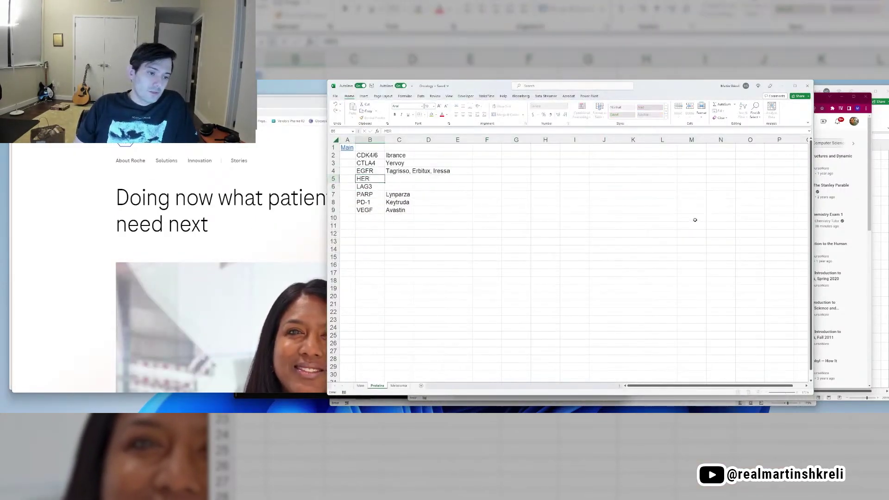
pyautogui.press('Tab')
pyautogui.write('Herceptin')
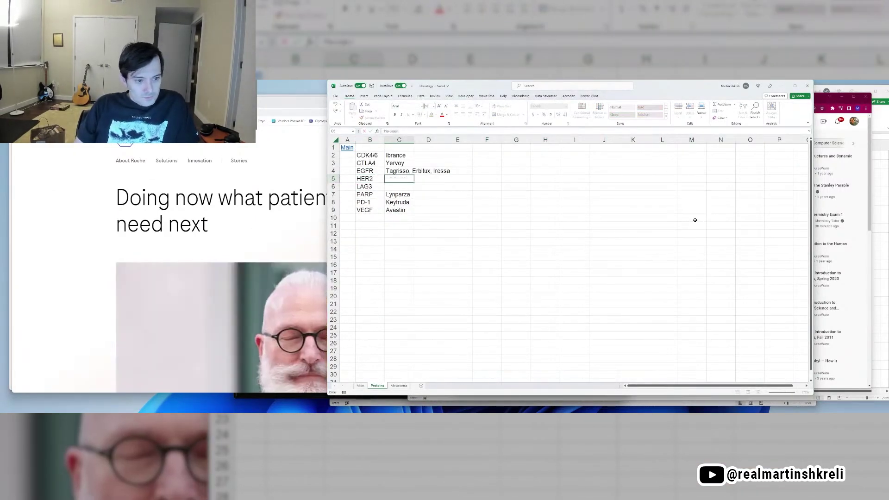
pyautogui.press('Return')
# Step: Open Roche's solutions product list in the browser, and in Excel insert a row above CDK4/6 containing ALK3
pyautogui.click(61, 254)
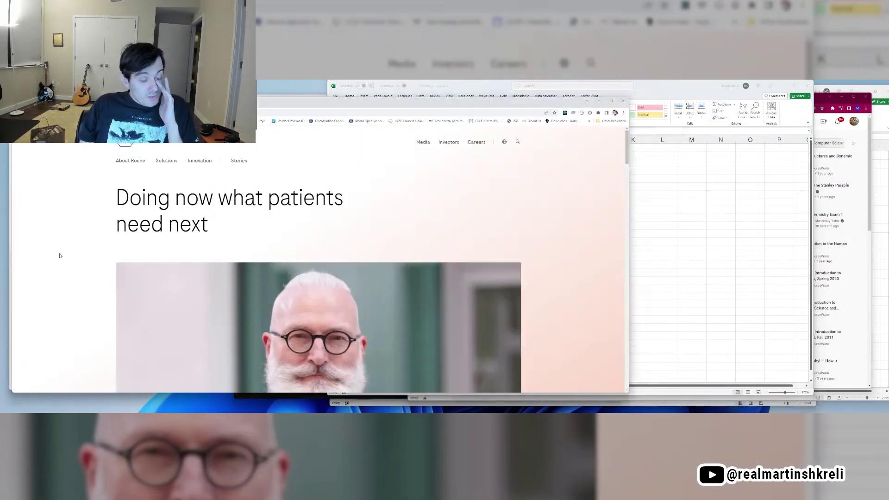
pyautogui.click(163, 161)
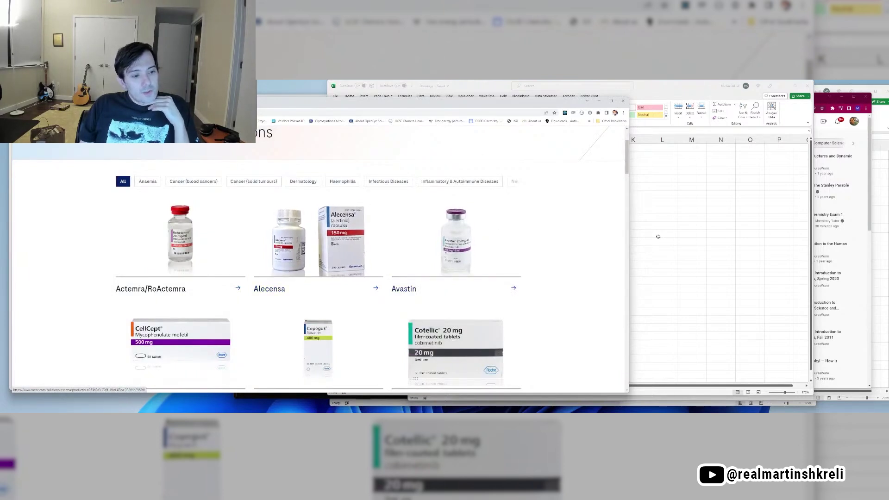
pyautogui.click(658, 237)
pyautogui.press('Up')
pyautogui.press('Up')
pyautogui.press('Up')
pyautogui.press('Up')
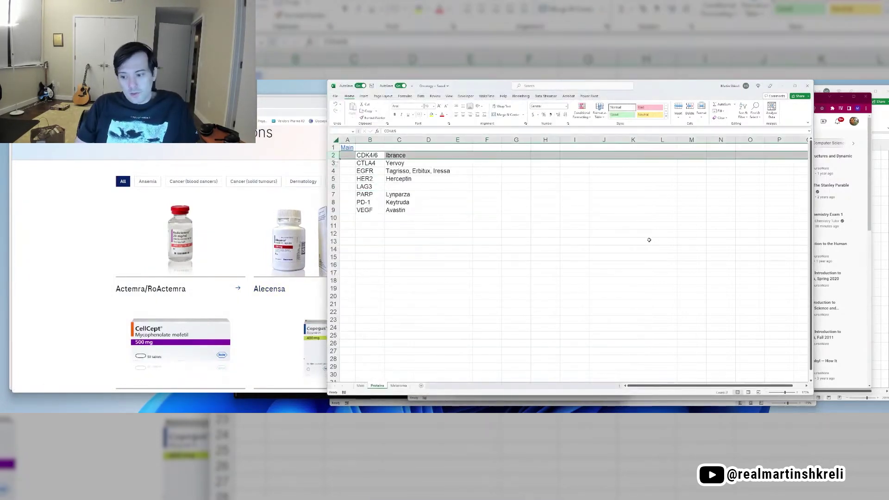
pyautogui.hotkey('shift', 'space')
pyautogui.hotkey('ctrl', 'shift', '+')
pyautogui.write('ALK3')
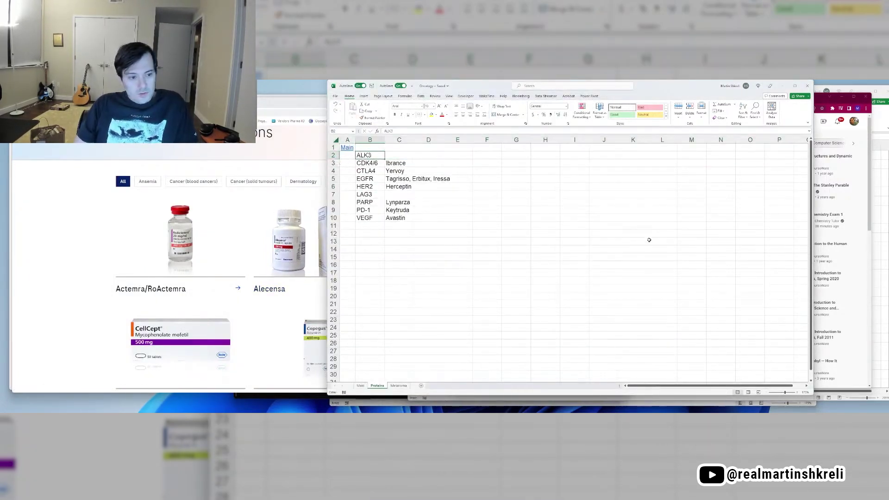
pyautogui.press('Return')
# Step: Switch to the browser and open the Cotellic product page from Roche's product list to check its target
pyautogui.hotkey('alt', 'Tab')
pyautogui.scroll(-2, 458, 235)
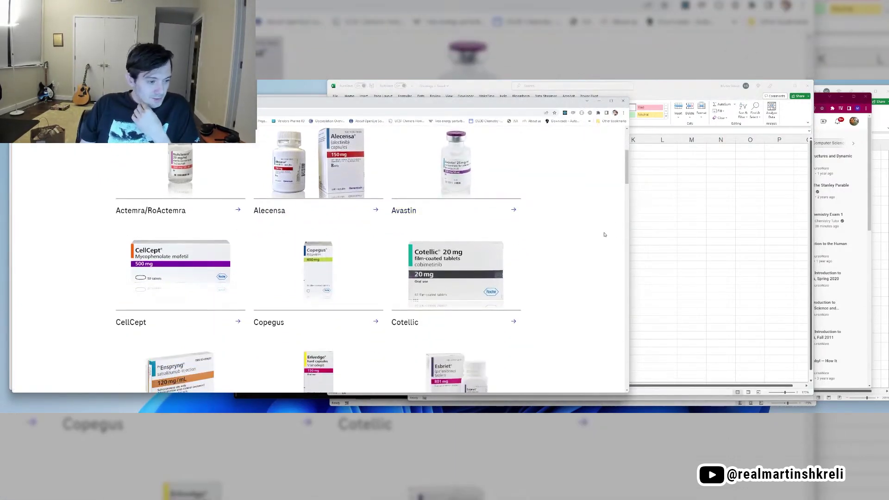
pyautogui.click(470, 267)
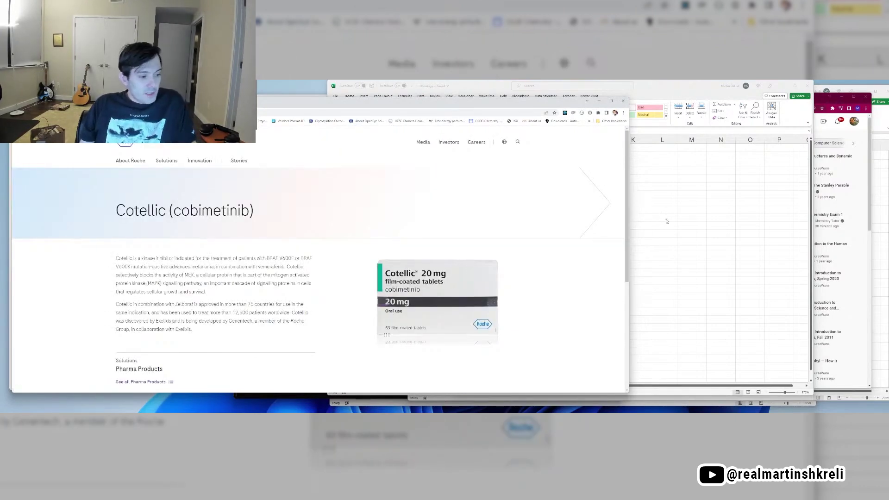
# Step: Switch to Excel, insert a row above PARP and enter MEK in column B
pyautogui.click(647, 216)
pyautogui.press('Down')
pyautogui.press('Down')
pyautogui.press('Down')
pyautogui.press('Down')
pyautogui.press('Down')
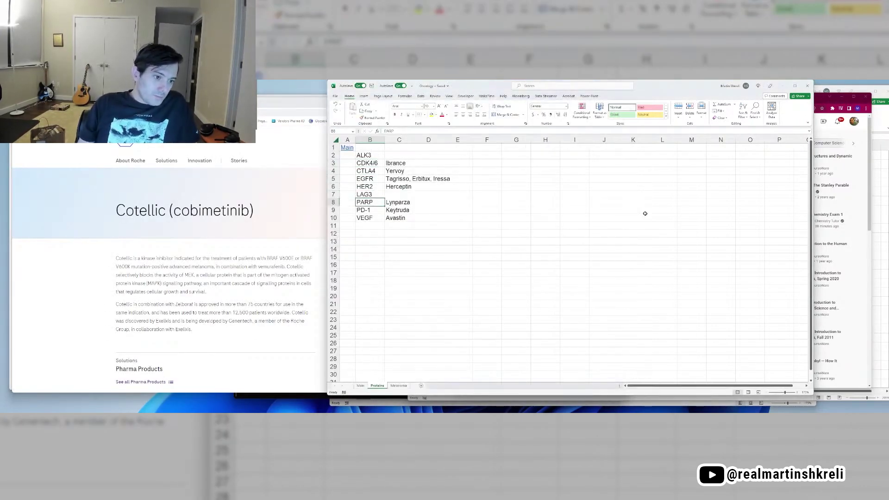
pyautogui.hotkey('shift', 'space')
pyautogui.hotkey('ctrl', 'shift', '+')
pyautogui.write('MEK')
pyautogui.press('Tab')
# Step: Insert a row between MEK and PARP and enter MET in column B
pyautogui.press('Down')
pyautogui.hotkey('shift', 'space')
pyautogui.hotkey('ctrl', 'shift', '+')
pyautogui.press('Left')
pyautogui.press('Right')
pyautogui.press('Left')
pyautogui.write('MET')
pyautogui.press('Tab')
pyautogui.press('Up')
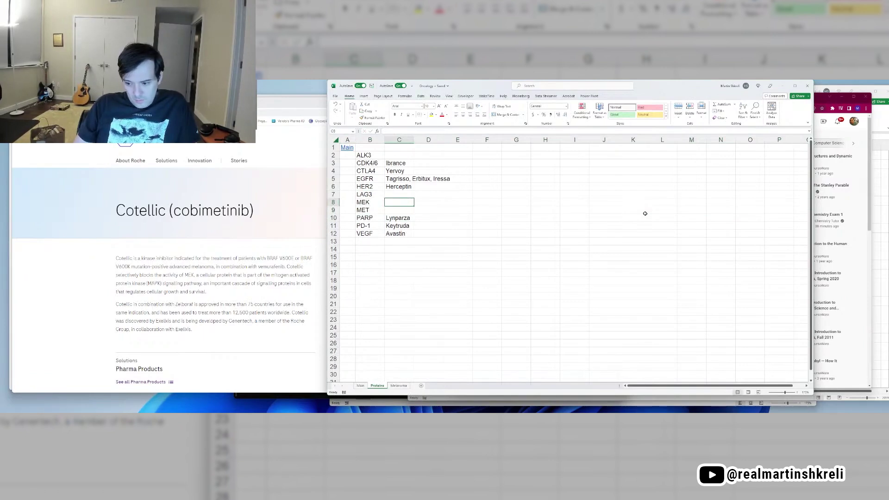
# Step: Insert a row above VEGF and enter TROP2 in column B
pyautogui.press('Left')
pyautogui.press('Down')
pyautogui.press('Down')
pyautogui.press('Down')
pyautogui.press('Down')
pyautogui.hotkey('shift', 'space')
pyautogui.hotkey('ctrl', 'shift', '+')
pyautogui.press('Up')
pyautogui.press('Down')
pyautogui.write('TROP2')
pyautogui.press('Tab')
# Step: Insert a row above TROP2 and enter RAF in column B
pyautogui.press('Up')
pyautogui.press('Up')
pyautogui.press('Up')
pyautogui.press('Up')
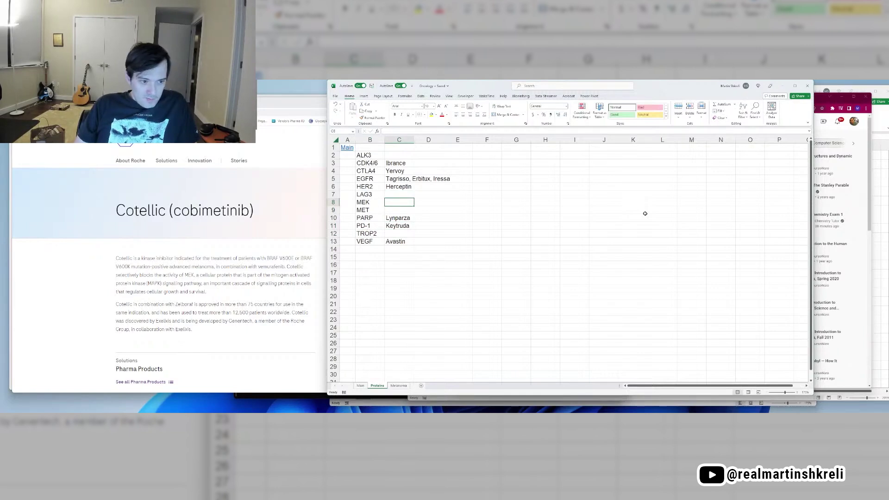
pyautogui.press('Down')
pyautogui.press('Down')
pyautogui.press('Down')
pyautogui.press('Down')
pyautogui.hotkey('shift', 'space')
pyautogui.hotkey('ctrl', 'shift', '+')
pyautogui.press('Left')
pyautogui.write('RA')
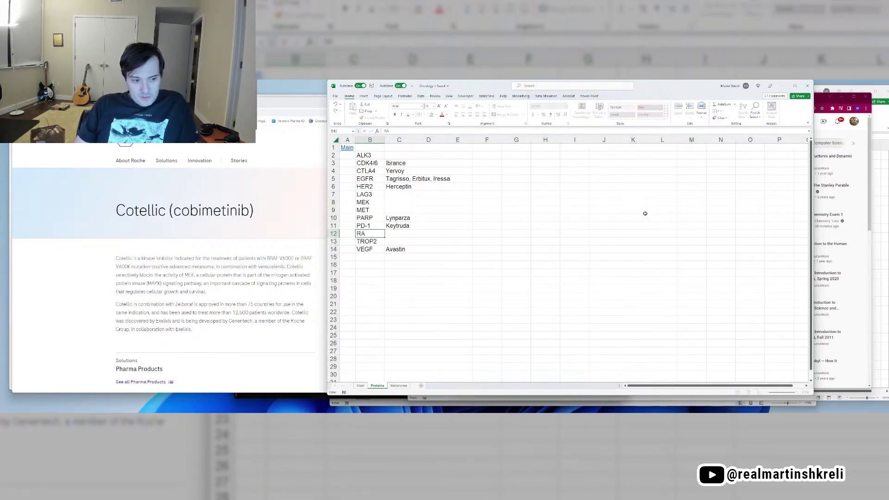
pyautogui.write('F')
pyautogui.press('Up')
pyautogui.press('Up')
pyautogui.press('Up')
pyautogui.press('Up')
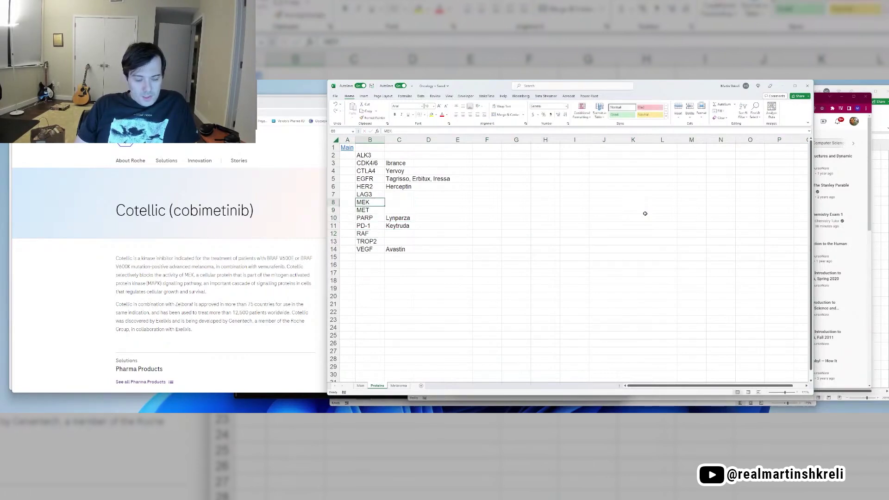
# Step: Insert a row above TROP2 and enter k-RAS in column B
pyautogui.press('Down')
pyautogui.press('Down')
pyautogui.press('Down')
pyautogui.press('Down')
pyautogui.press('Down')
pyautogui.hotkey('shift', 'space')
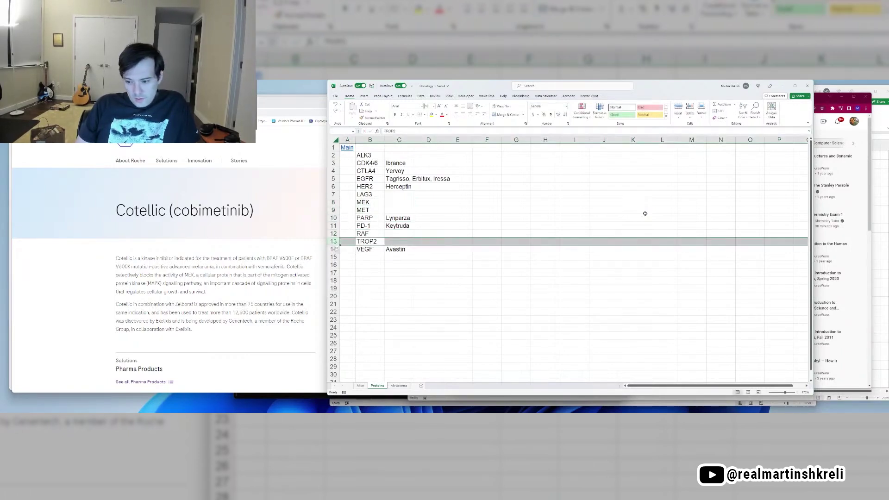
pyautogui.hotkey('ctrl', 'shift', '=')
pyautogui.write('K')
pyautogui.press('BackSpace')
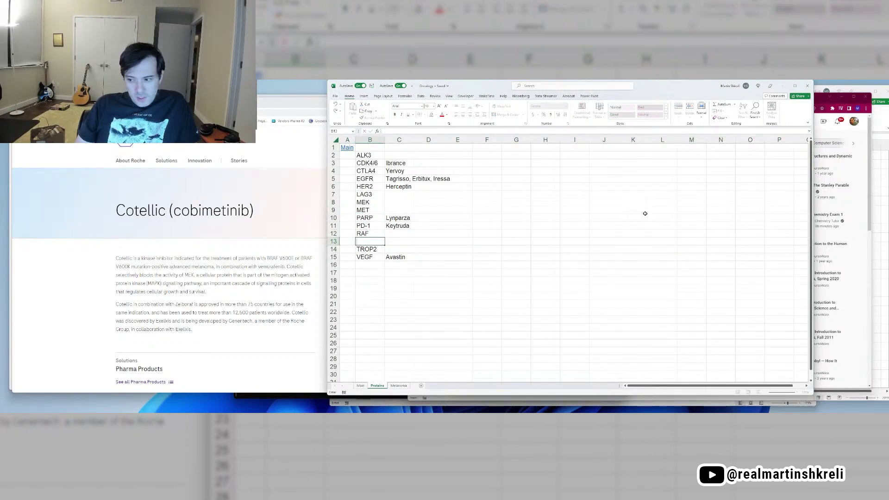
pyautogui.write('RAS')
pyautogui.press('Tab')
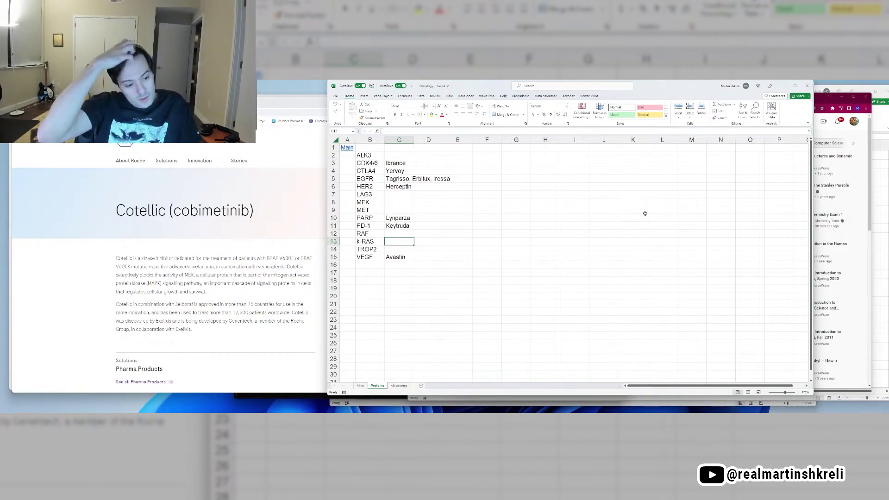
# Step: Insert a row between k-RAS and TROP2 and enter ROS1 in column B
pyautogui.press('Down')
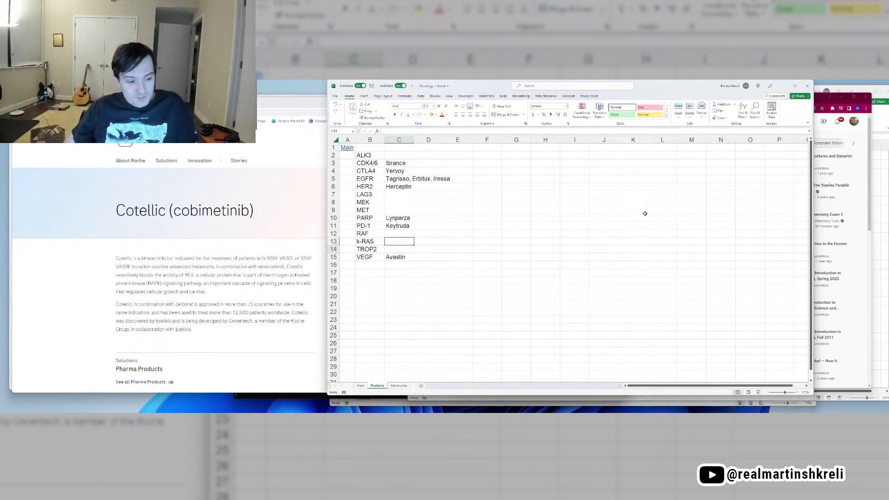
pyautogui.hotkey('shift', 'space')
pyautogui.hotkey('ctrl', 'shift', '+')
pyautogui.press('Left')
pyautogui.write('ROS1')
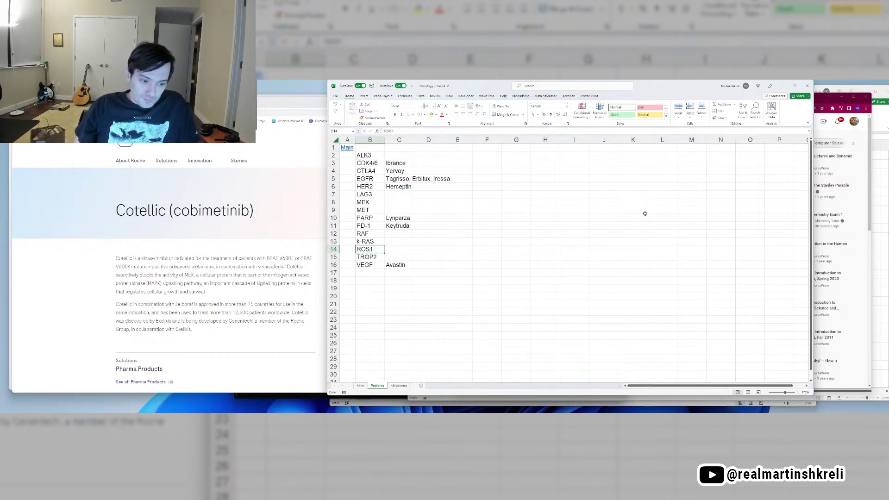
pyautogui.press('Return')
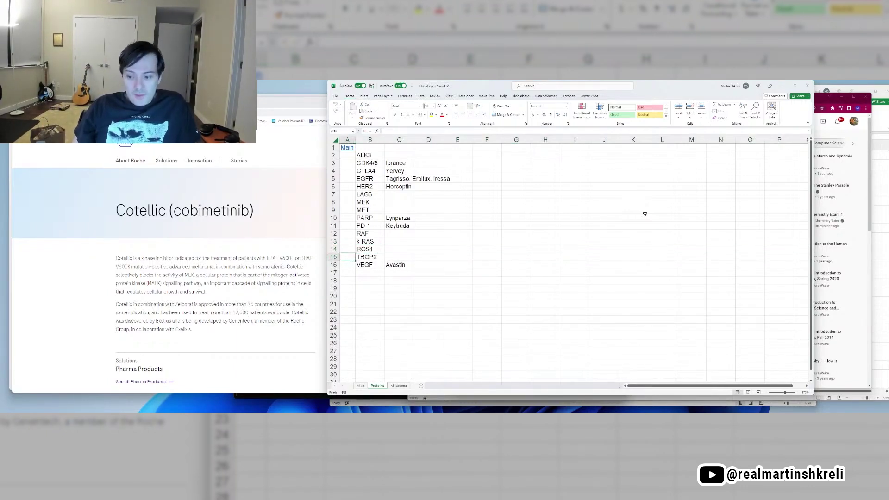
# Step: Insert a row between PD-1 and RAF and enter PI3K in column B
pyautogui.press('Right')
pyautogui.press('Up')
pyautogui.press('Up')
pyautogui.press('Up')
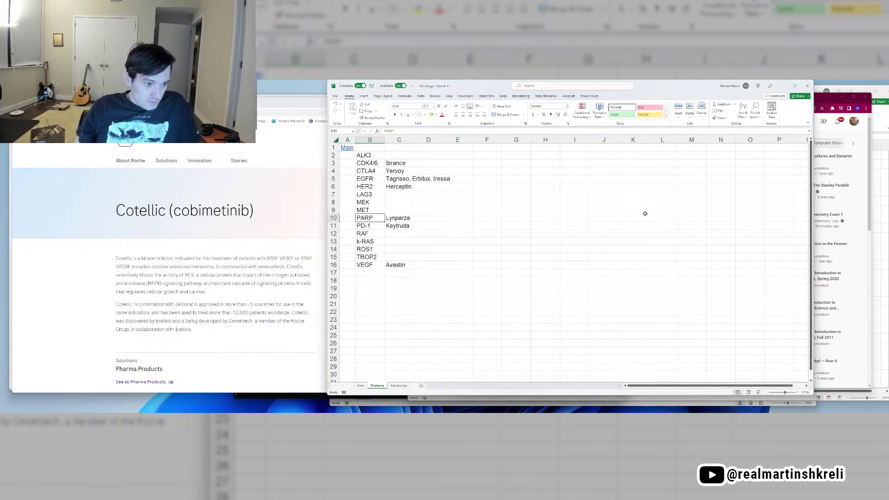
pyautogui.hotkey('shift', 'space')
pyautogui.hotkey('ctrl', 'shift', '+')
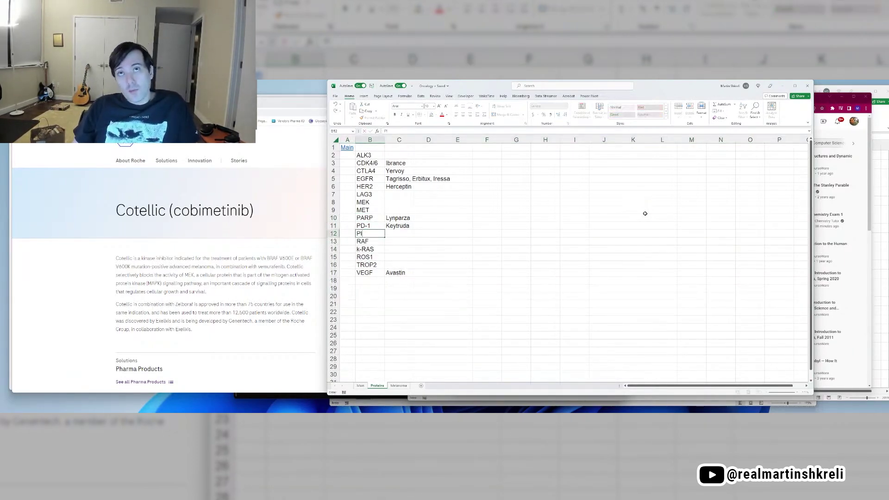
pyautogui.write('PI3K')
pyautogui.press('Return')
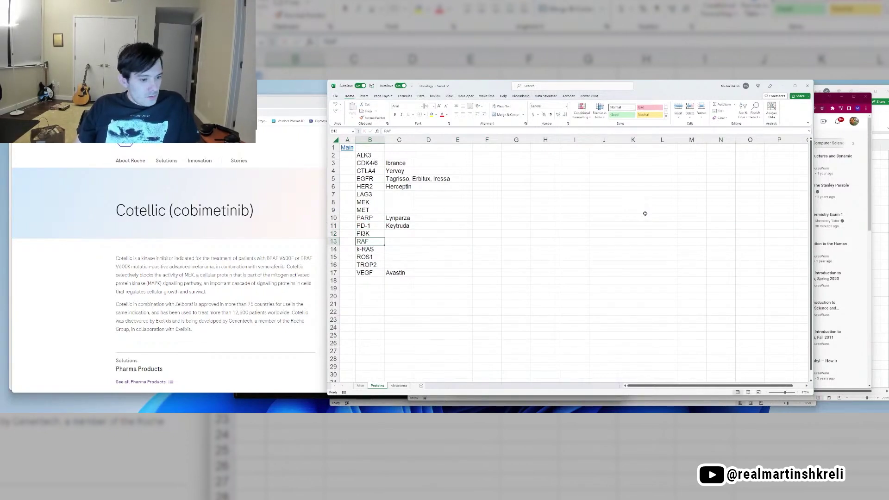
# Step: Enter Cotellic in column C as the drug acting on MEK
pyautogui.press('Up')
pyautogui.press('Up')
pyautogui.press('Up')
pyautogui.press('Up')
pyautogui.press('Up')
pyautogui.press('Right')
pyautogui.write('Cotellic')
pyautogui.press('Return')
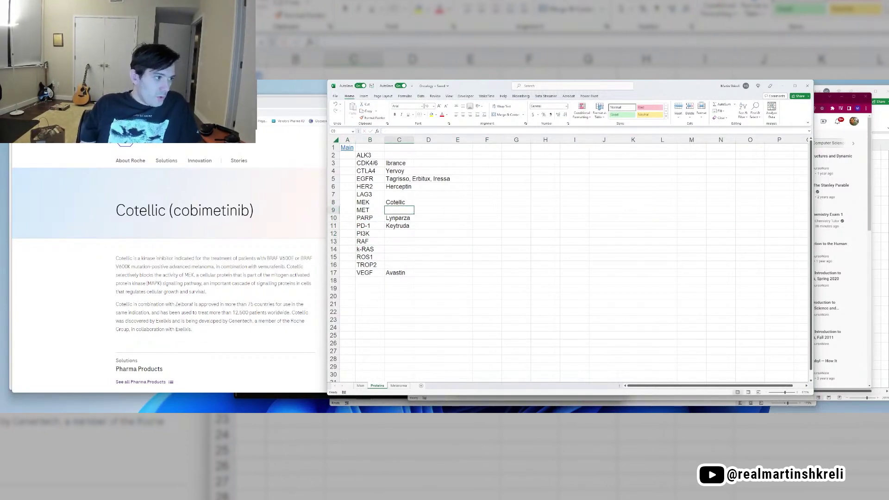
# Step: Open Roche's full pharma product list in the browser, look through it to Erivedge, and return to Excel
pyautogui.click(140, 381)
pyautogui.scroll(-5, 309, 250)
pyautogui.hotkey('alt', 'Tab')
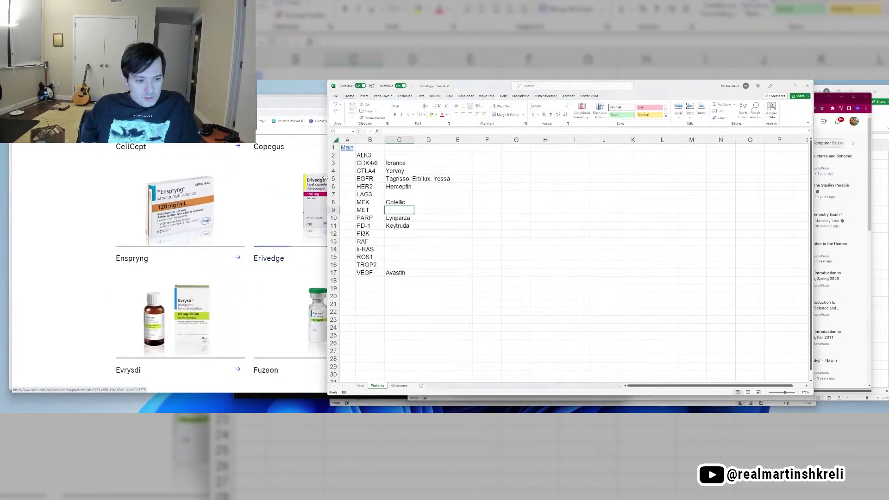
# Step: Insert a row above HER2 and enter Hedgehog in column B
pyautogui.press('Up')
pyautogui.press('Up')
pyautogui.press('Up')
pyautogui.hotkey('shift', 'space')
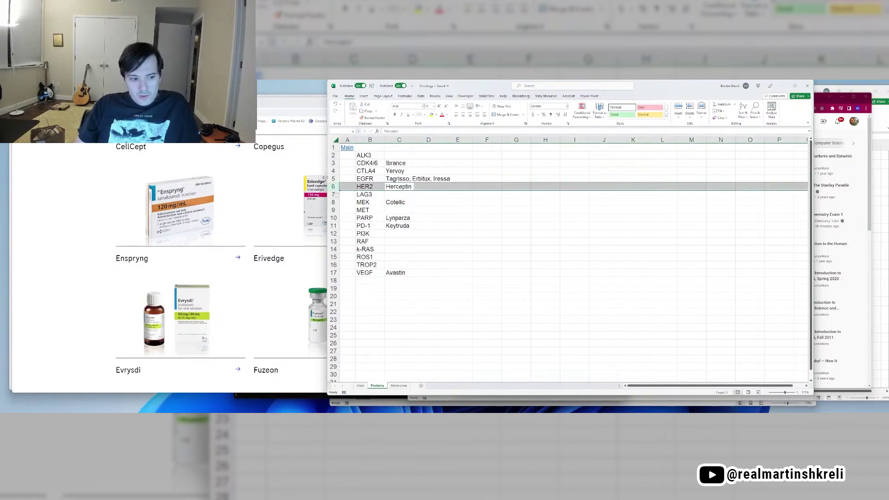
pyautogui.hotkey('ctrl', 'shift', '=')
pyautogui.press('Left')
pyautogui.write('Hedgehog')
pyautogui.press('Return')
# Step: Insert a row between ROS1 and TROP2 and enter Smoothened in column B
pyautogui.press('Down')
pyautogui.press('Down')
pyautogui.press('Down')
pyautogui.press('Down')
pyautogui.press('Down')
pyautogui.press('Down')
pyautogui.press('Down')
pyautogui.press('Down')
pyautogui.press('Down')
pyautogui.press('Down')
pyautogui.hotkey('shift', 'space')
pyautogui.hotkey('ctrl', 'shift', '=')
pyautogui.press('Right')
pyautogui.press('Left')
pyautogui.write('Smoothened')
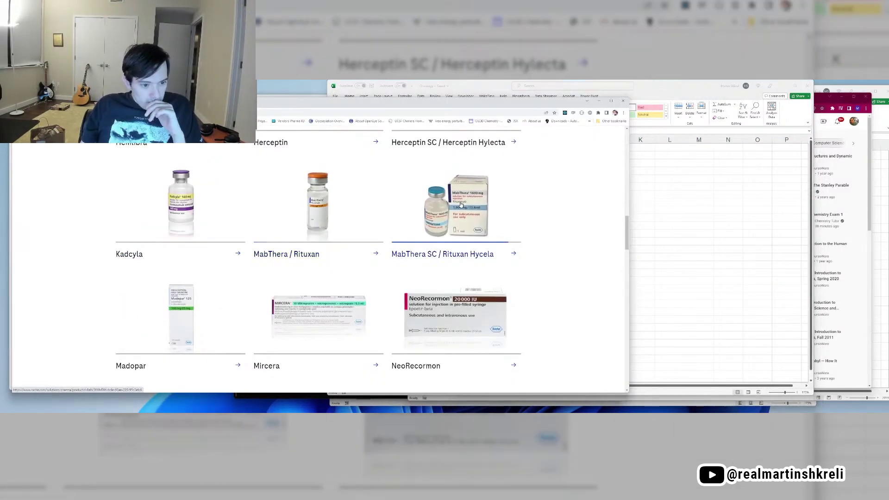
# Step: Look further through Roche's product list in the browser and open the Rozlytrek product page separately
pyautogui.scroll(-10, 461, 204)
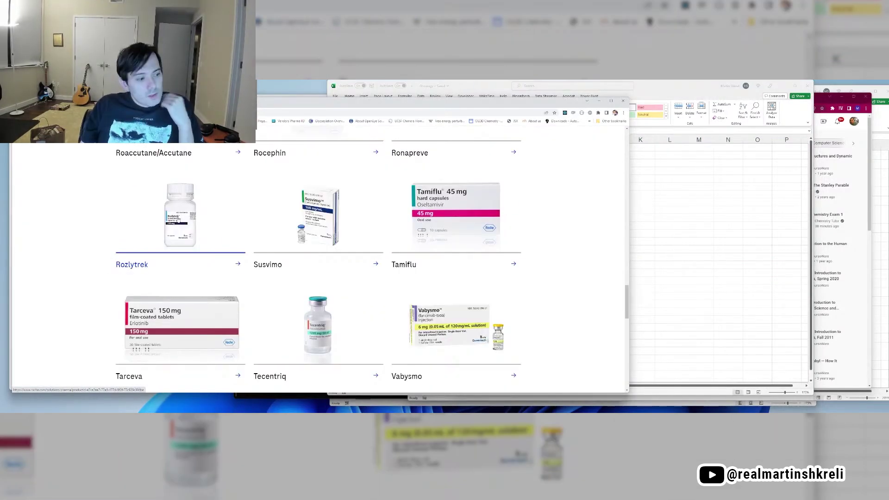
pyautogui.rightClick(178, 219)
pyautogui.click(204, 236)
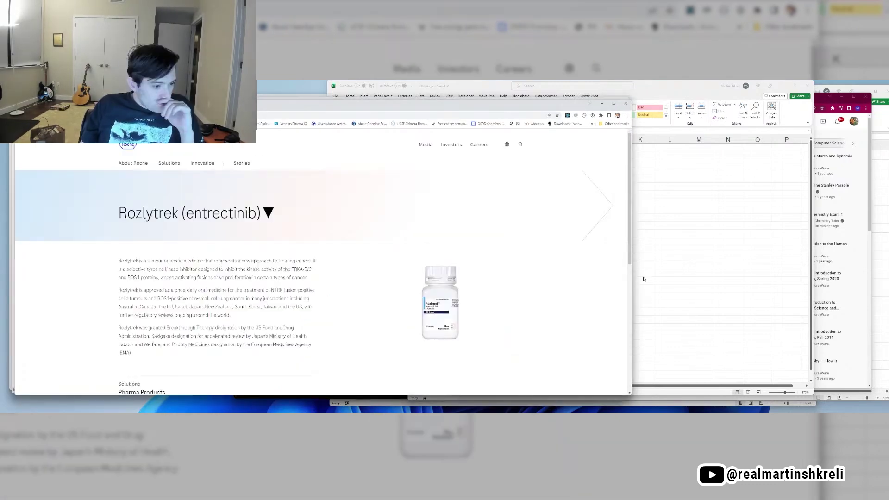
# Step: Switch back to Excel and enter Rozlytrek in column C beside ROS1
pyautogui.click(643, 279)
pyautogui.click(407, 257)
pyautogui.click(412, 265)
pyautogui.write('Rozlytrek')
pyautogui.press('Return')
# Step: Insert a row above TROP2 with TRKA in column B and Rozlytrek as its drug in column C
pyautogui.press('Return')
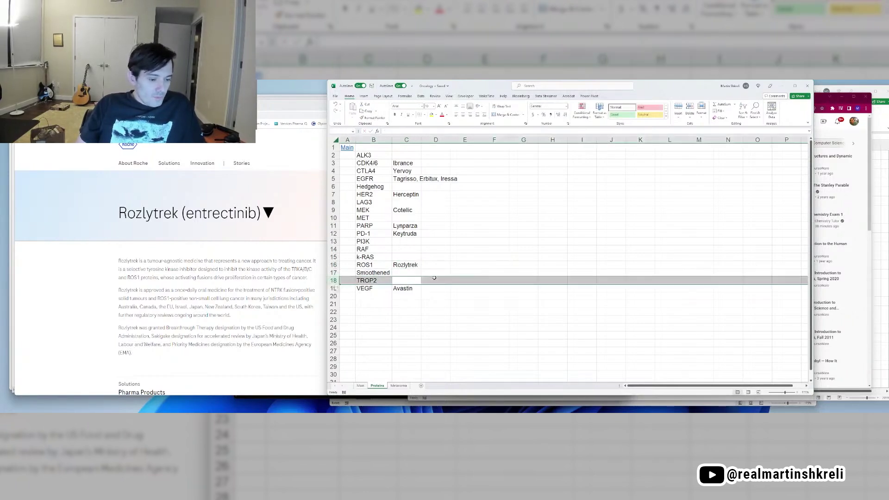
pyautogui.write('TRKA')
pyautogui.press('Tab')
pyautogui.press('Left')
pyautogui.hotkey('ctrl', 'x')
pyautogui.press('Left')
pyautogui.hotkey('ctrl', 'v')
pyautogui.press('Right')
pyautogui.write('Rozlytrek')
pyautogui.press('Return')
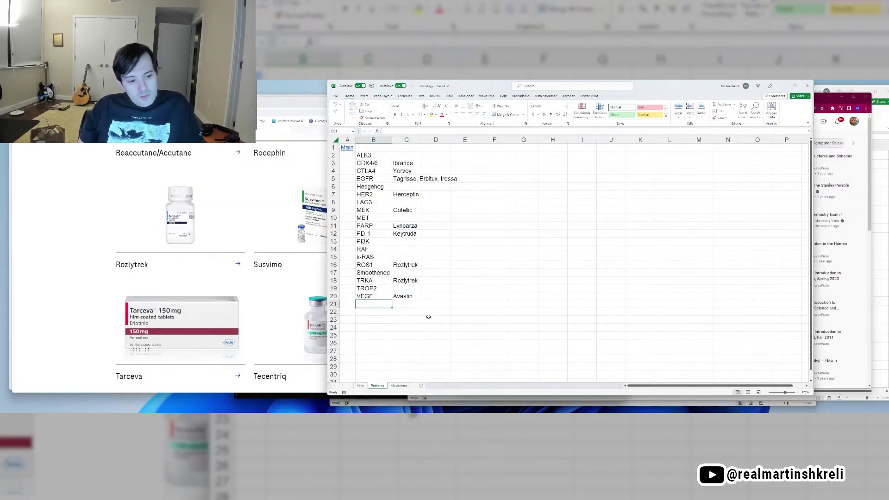
# Step: Enter Wee1 in column B below VEGF and append Tarceva to the EGFR drugs in column C
pyautogui.write('Wee1')
pyautogui.press('Tab')
pyautogui.scroll(-1, 56, 297)
pyautogui.click(379, 235)
pyautogui.click(398, 180)
pyautogui.press('F2')
pyautogui.write(', Tarceva')
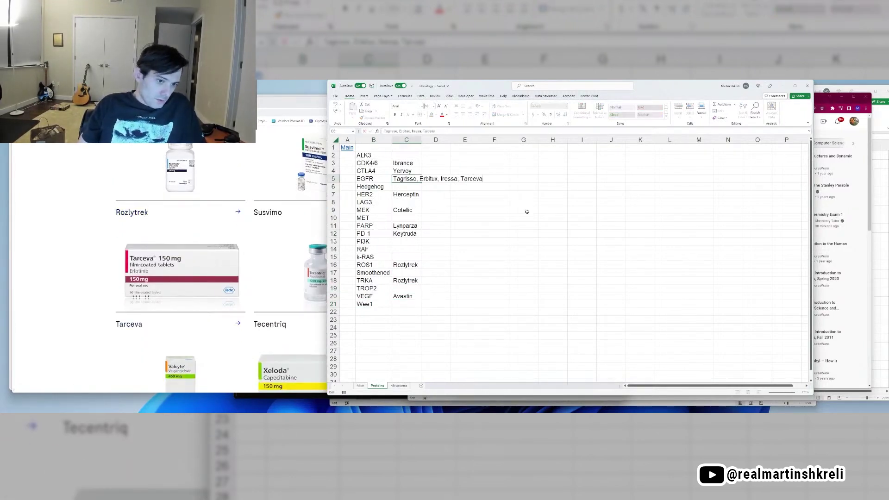
pyautogui.press('Return')
# Step: Return to Roche's product list in the browser and look through the remaining products down to Zelboraf
pyautogui.click(277, 291)
pyautogui.scroll(-2, 277, 291)
pyautogui.hotkey('alt', 'Left')
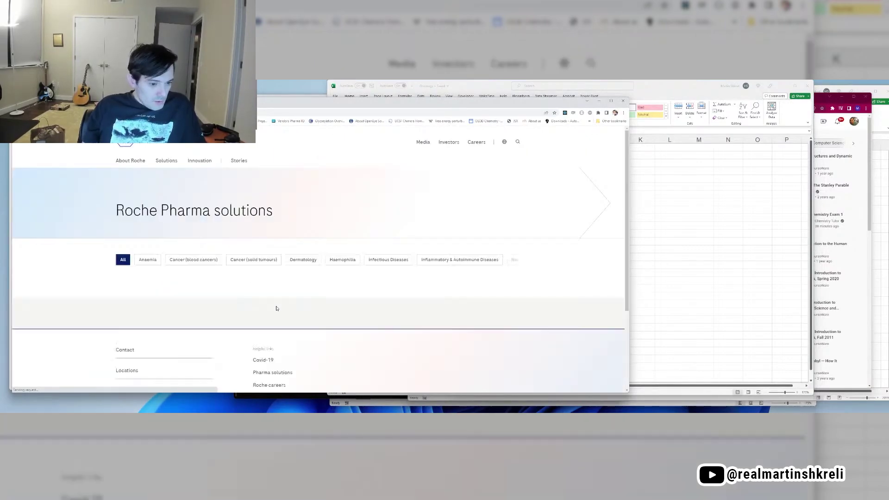
pyautogui.scroll(-6, 340, 259)
pyautogui.scroll(4, 345, 255)
pyautogui.scroll(-20, 345, 255)
pyautogui.scroll(-6, 343, 260)
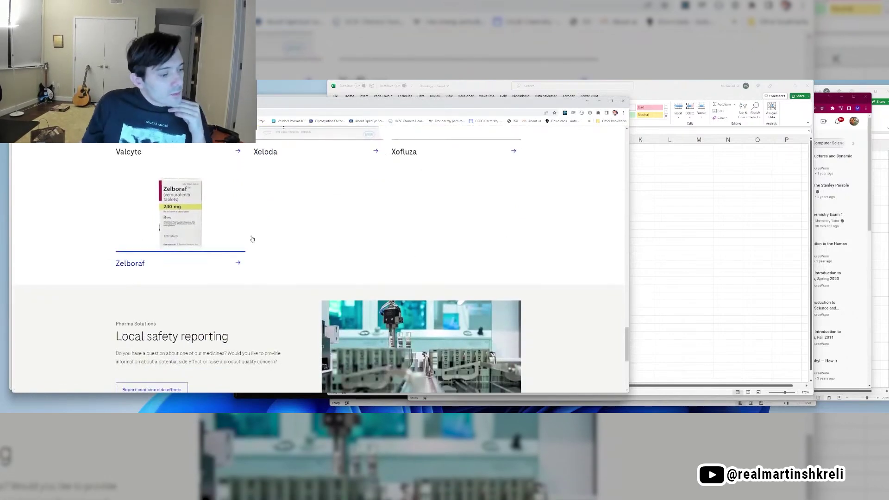
# Step: Enter Zelboraf beside RAF in Excel and list Zelboraf (vemurafenib) on a new Drugs sheet
pyautogui.click(785, 262)
pyautogui.click(399, 250)
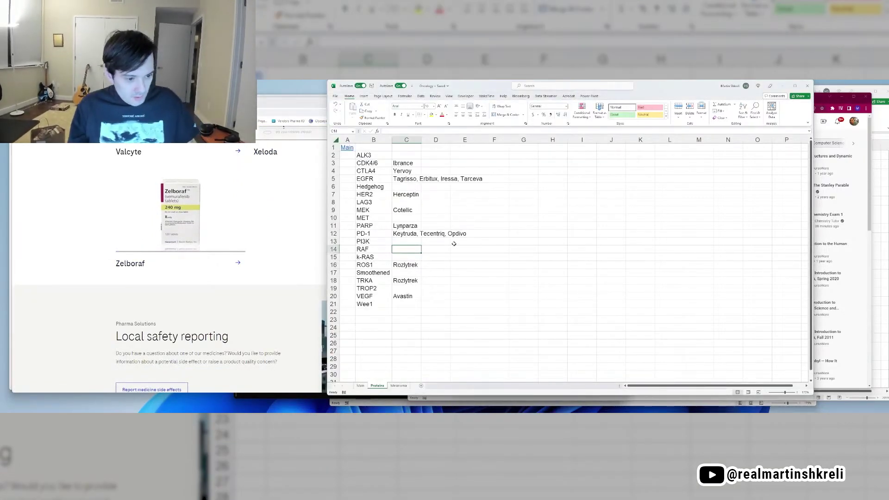
pyautogui.write('Z')
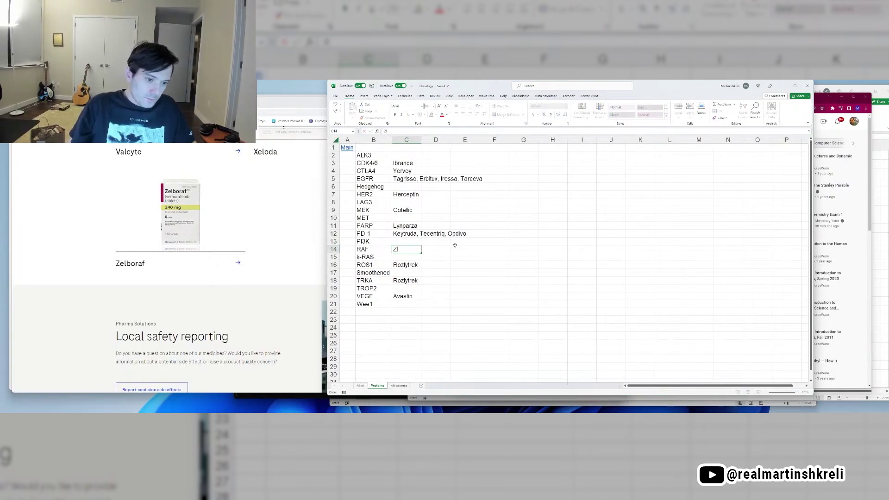
pyautogui.write('elboraf (vemurafenib')
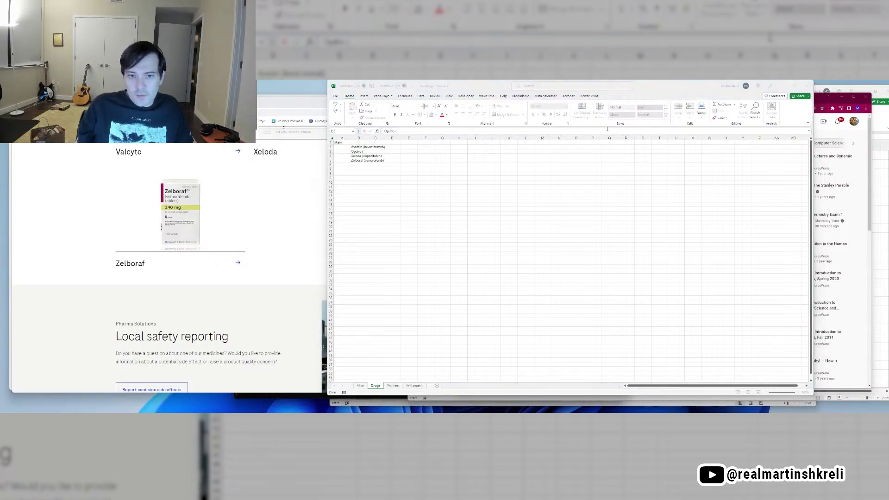
# Step: Insert a row above Opdivo on the Drugs sheet and enter Keytruda (pembrolizumab) in column B
pyautogui.click(412, 131)
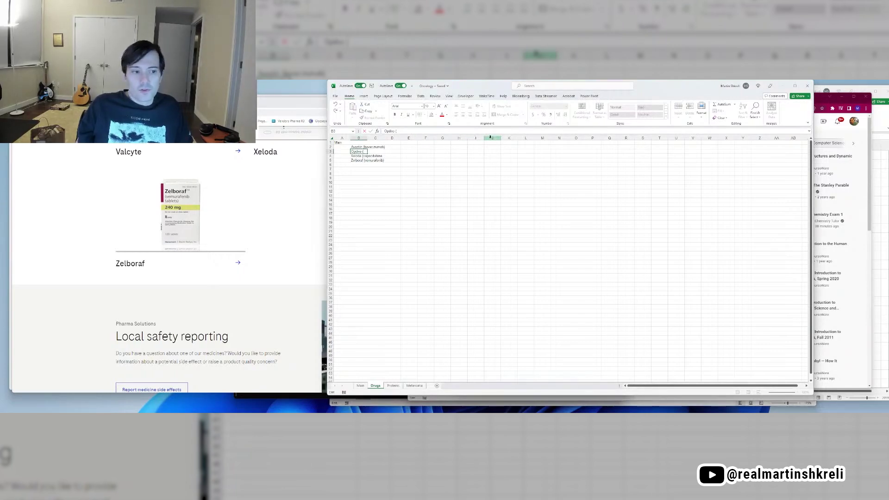
pyautogui.press('Return')
pyautogui.press('Up')
pyautogui.hotkey('shift', 'space')
pyautogui.hotkey('ctrl', 'shift', '+')
pyautogui.press('Up')
pyautogui.press('Down')
pyautogui.write('Keytruda (pembrolizumab')
# Step: Complete the Opdivo entry with its generic name so it reads Opdivo (nivolumab)
pyautogui.press('Down')
pyautogui.press('F2')
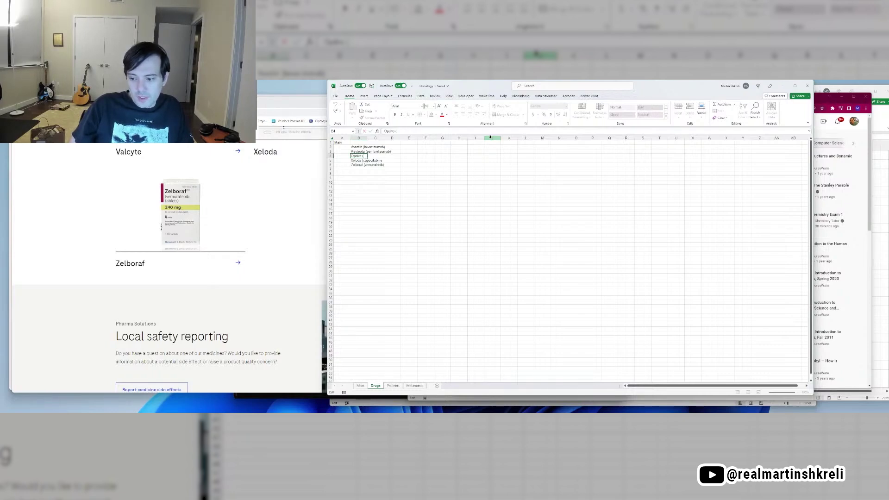
pyautogui.write('nivolumab)')
pyautogui.press('Return')
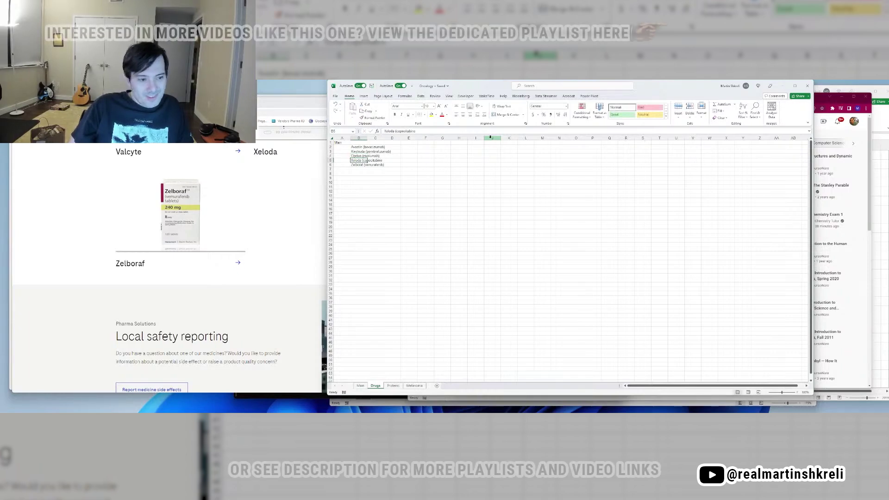
# Step: Enter ZNTL in column D of the ZN-c3 row as the company behind that Wee1 drug
pyautogui.doubleClick(351, 138)
pyautogui.scroll(5, 417, 180)
pyautogui.click(482, 205)
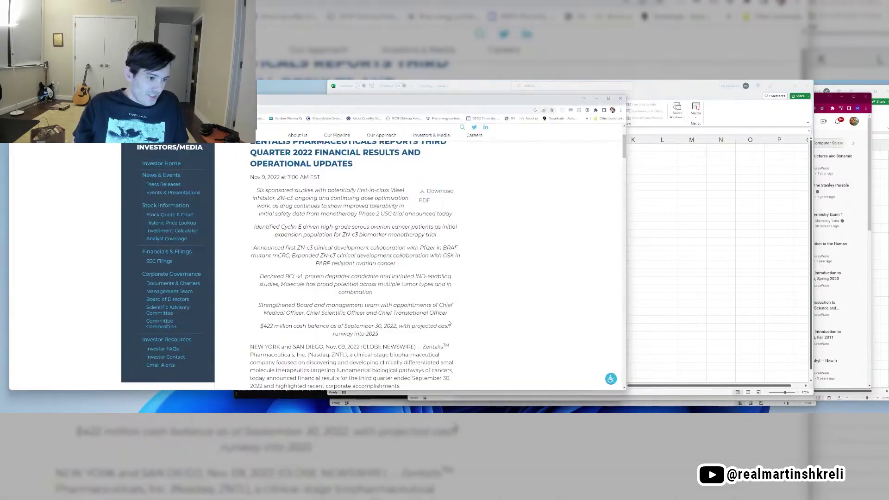
pyautogui.hotkey('alt', 'Tab')
pyautogui.write('ZNTL')
# Step: Add a Company header in column D of row 2, next to the MOA header
pyautogui.hotkey('ctrl', 'Up')
pyautogui.press('Down')
pyautogui.write('Company')
pyautogui.press('Return')
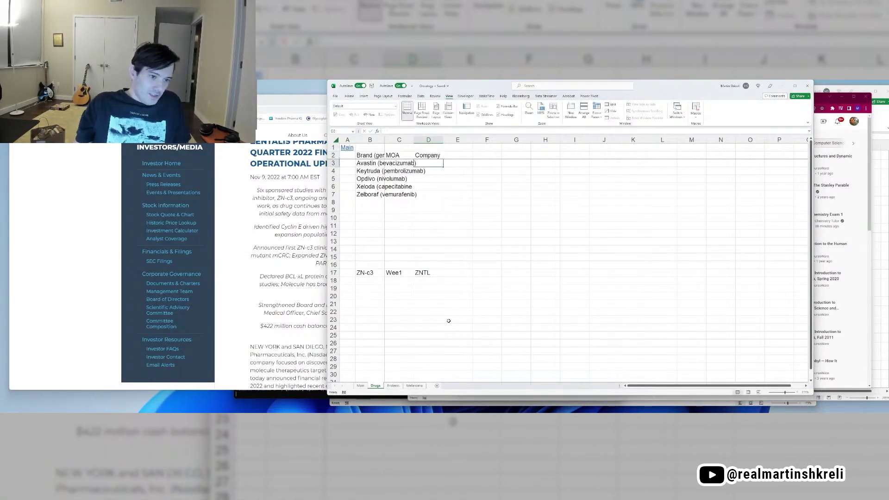
# Step: Widen column B to fit the drug names and glance back at the Zentalis press release
pyautogui.hotkey('ctrl', 'Down')
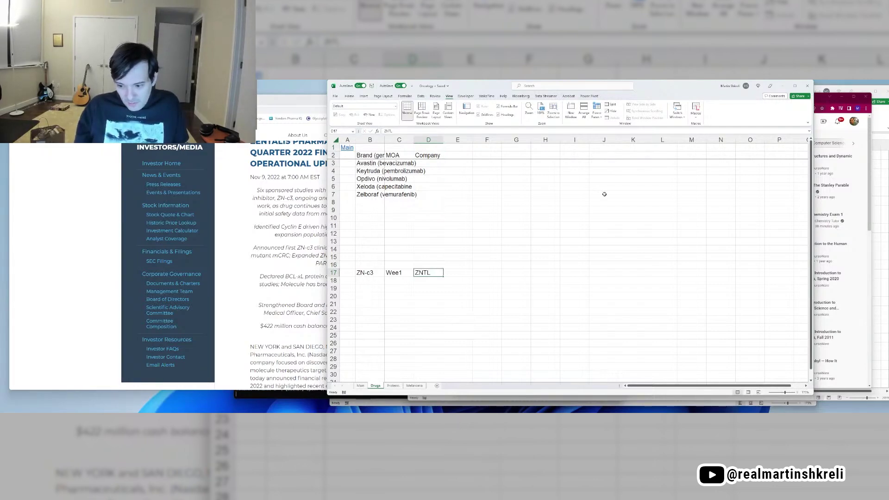
pyautogui.hotkey('alt', 'Tab')
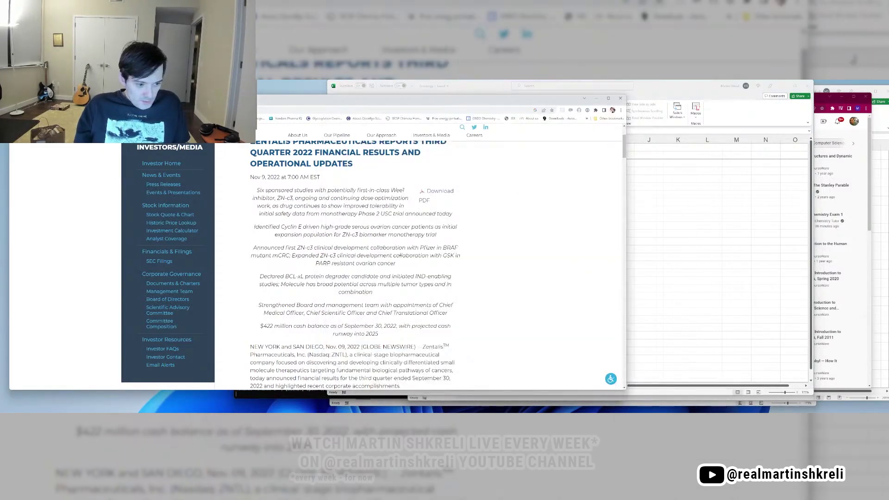
pyautogui.hotkey('alt', 'Tab')
pyautogui.click(469, 278)
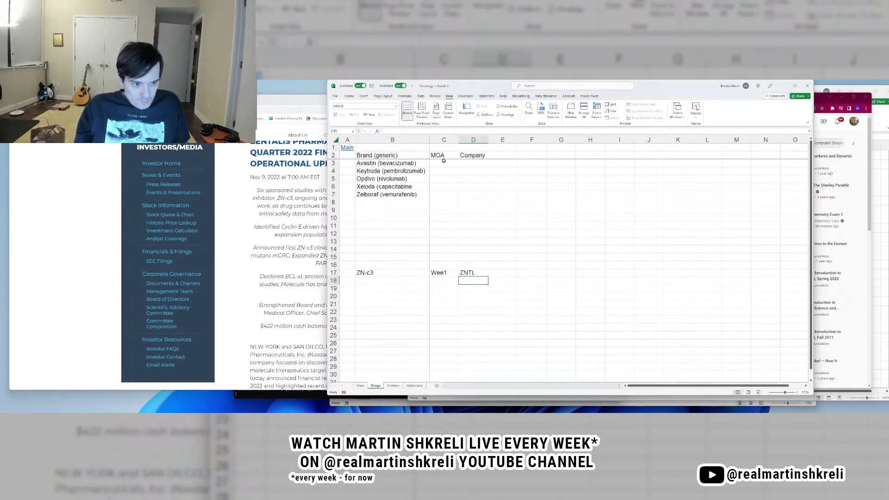
# Step: Enter VEGF as the MOA and ROG as the company for Avastin
pyautogui.click(443, 164)
pyautogui.click(448, 280)
pyautogui.click(442, 195)
pyautogui.click(438, 163)
pyautogui.write('VEGF')
pyautogui.press('Tab')
pyautogui.write('ROG')
pyautogui.press('Return')
# Step: Enter PD-1 as the MOA for Keytruda and Opdivo, with MRK and BMY as their respective companies
pyautogui.write('PD-1')
pyautogui.press('Return')
pyautogui.write('PD-')
pyautogui.press('Tab')
pyautogui.write('BMY')
pyautogui.press('Up')
pyautogui.write('MRK')
pyautogui.press('Return')
# Step: Enter ROG in column D as the company for both Xeloda and Zelboraf
pyautogui.press('Return')
pyautogui.write('ROG')
pyautogui.press('Return')
pyautogui.write('ROG')
pyautogui.press('Left')
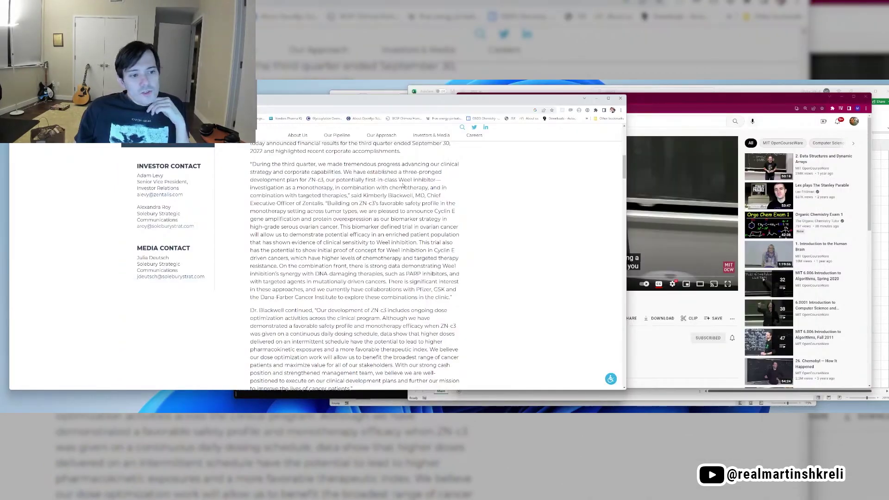
# Step: Read the Zentalis press release on ZN-c3 dosing and the Wee1 inhibitor program highlights in the browser
pyautogui.moveTo(441, 180); pyautogui.dragTo(407, 257)
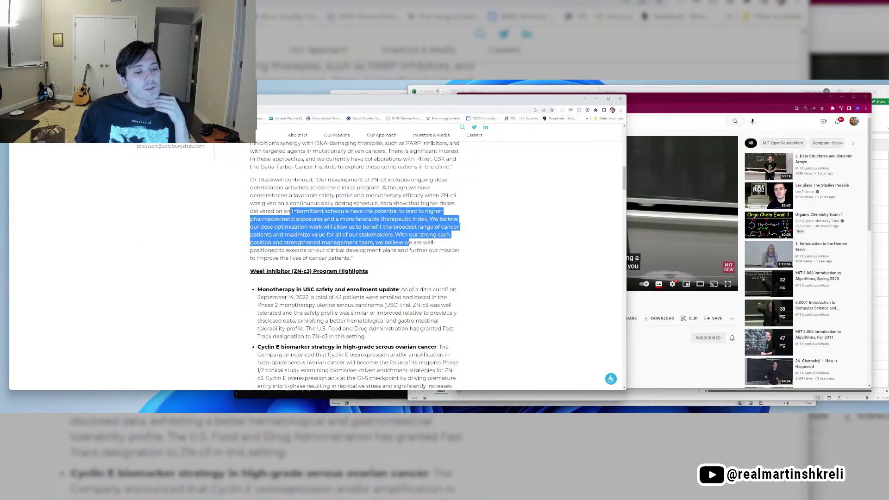
pyautogui.scroll(-2, 305, 201)
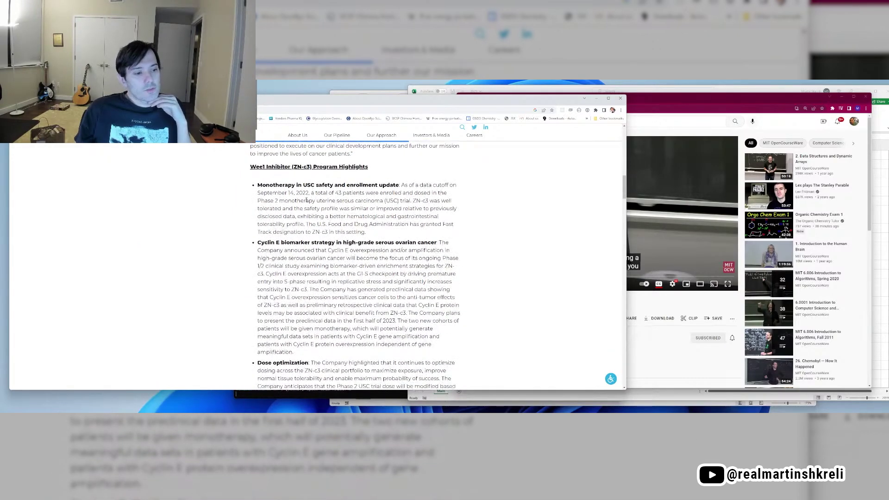
pyautogui.moveTo(301, 200); pyautogui.dragTo(434, 200)
pyautogui.click(434, 201)
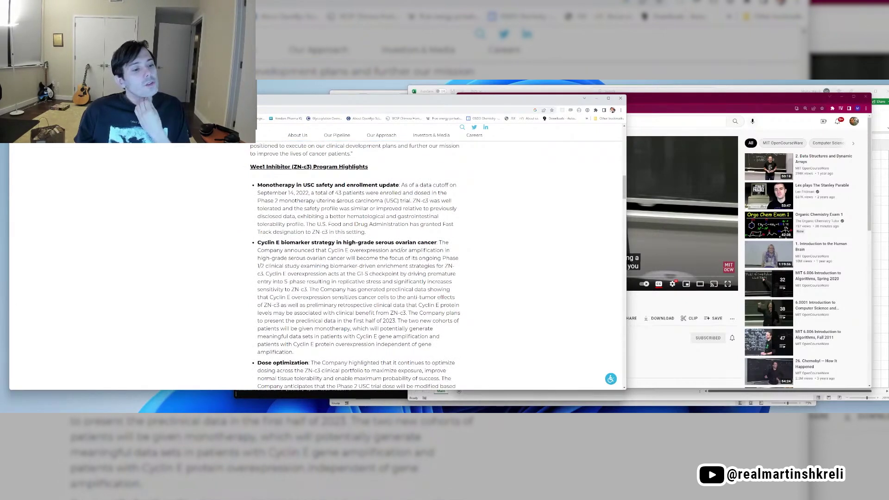
# Step: Highlight the uterine serous carcinoma mention in the ZN-c3 press release and narrow the browser window to uncover the YouTube window
pyautogui.moveTo(319, 200); pyautogui.dragTo(384, 201)
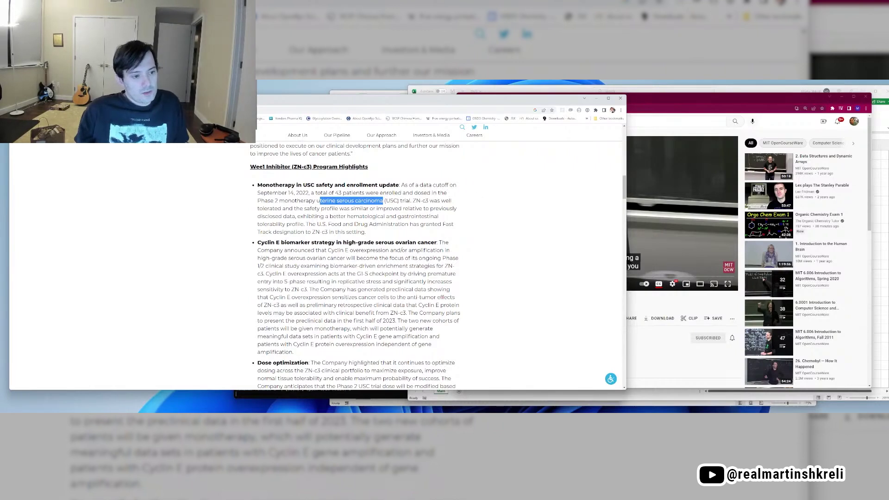
pyautogui.click(470, 215)
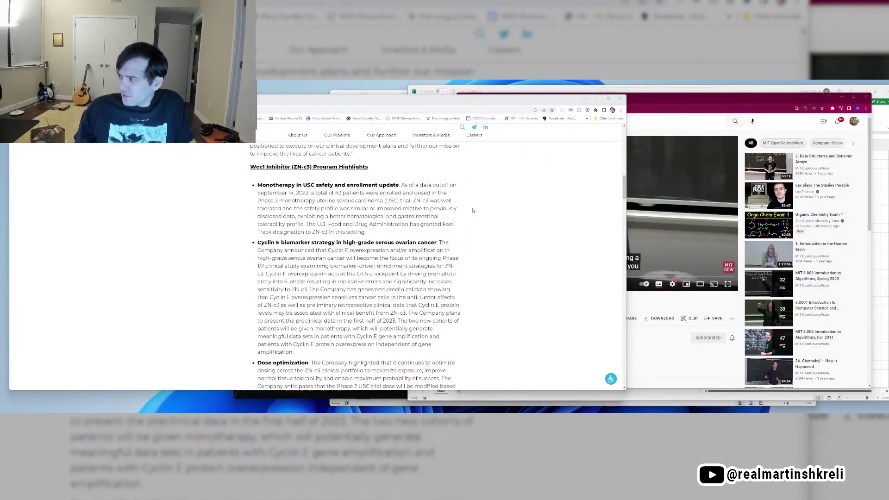
pyautogui.moveTo(625, 204); pyautogui.dragTo(457, 197)
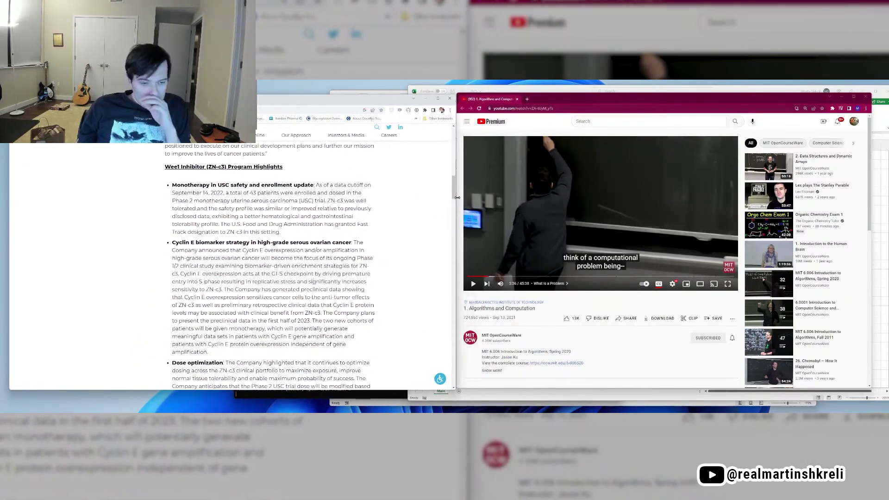
# Step: Search Google for "female reproductive organ cancers" in a new tab and read the main types of gynecologic cancer
pyautogui.click(527, 99)
pyautogui.write('female')
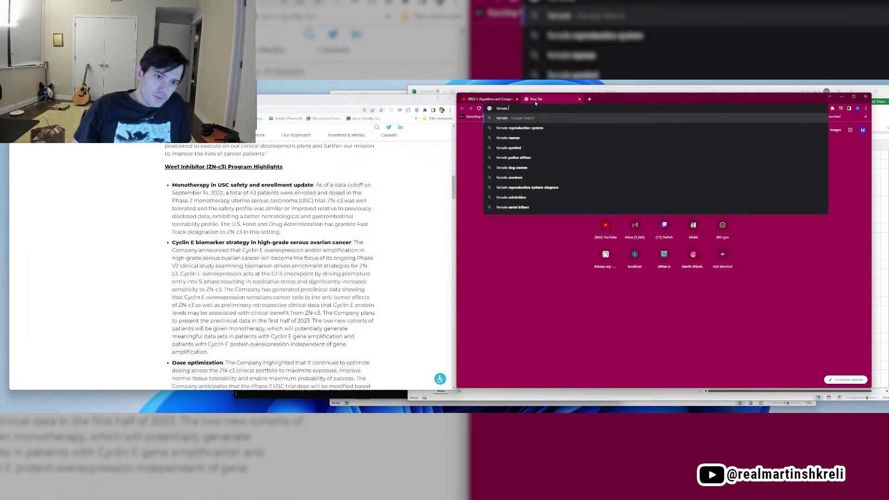
pyautogui.write(' reproductive o')
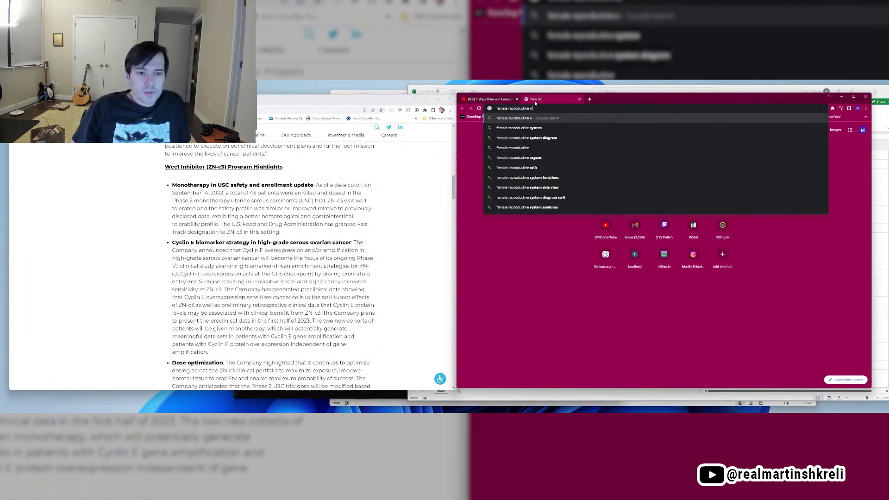
pyautogui.write('rgan cancers')
pyautogui.press('Return')
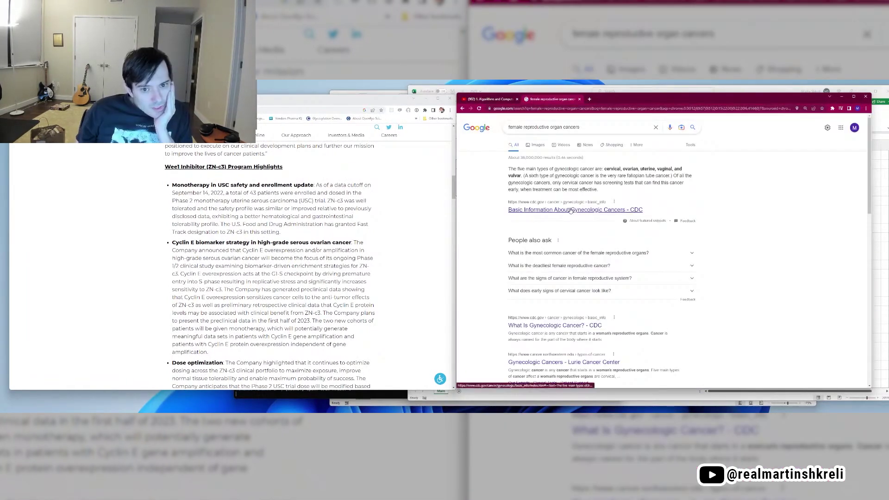
pyautogui.moveTo(559, 169); pyautogui.dragTo(668, 184)
pyautogui.click(668, 183)
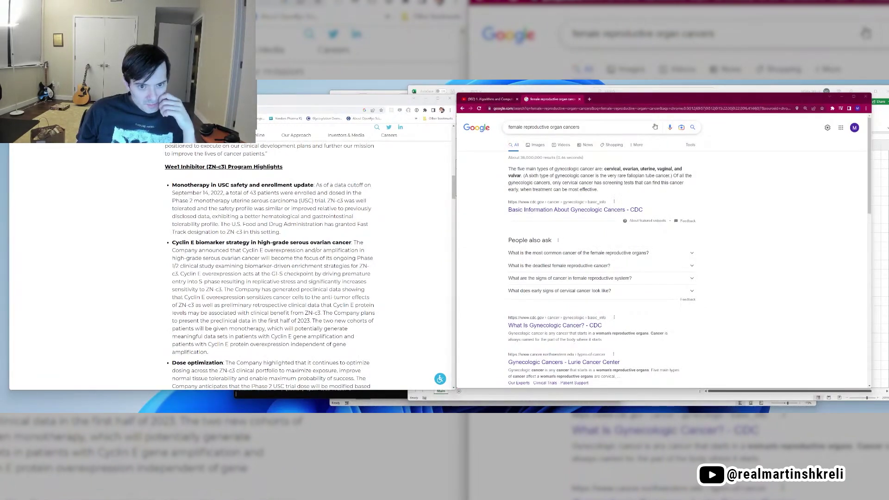
pyautogui.doubleClick(630, 169)
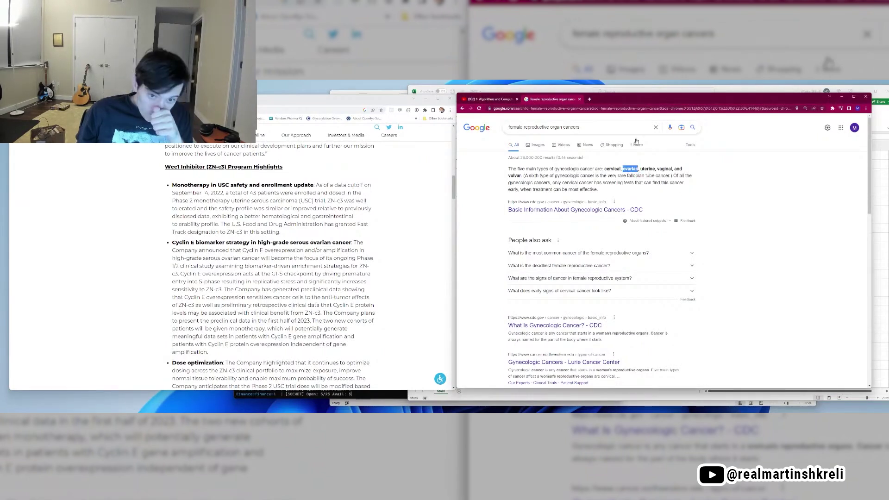
pyautogui.doubleClick(609, 168)
pyautogui.doubleClick(634, 168)
pyautogui.click(614, 188)
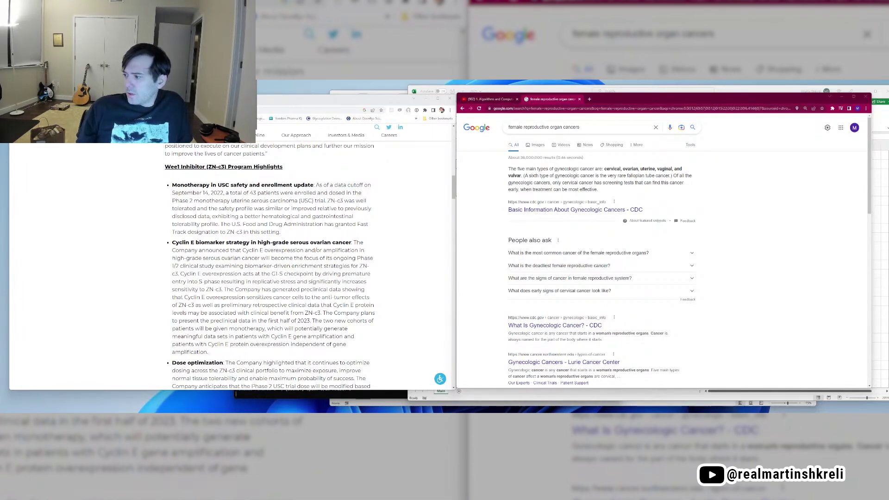
# Step: Switch to the oncology workbook and insert an empty row above Colorectal in the cancer list
pyautogui.hotkey('alt', 'Tab')
pyautogui.press('Up')
pyautogui.press('Up')
pyautogui.press('Up')
pyautogui.press('Up')
pyautogui.press('Up')
pyautogui.press('Up')
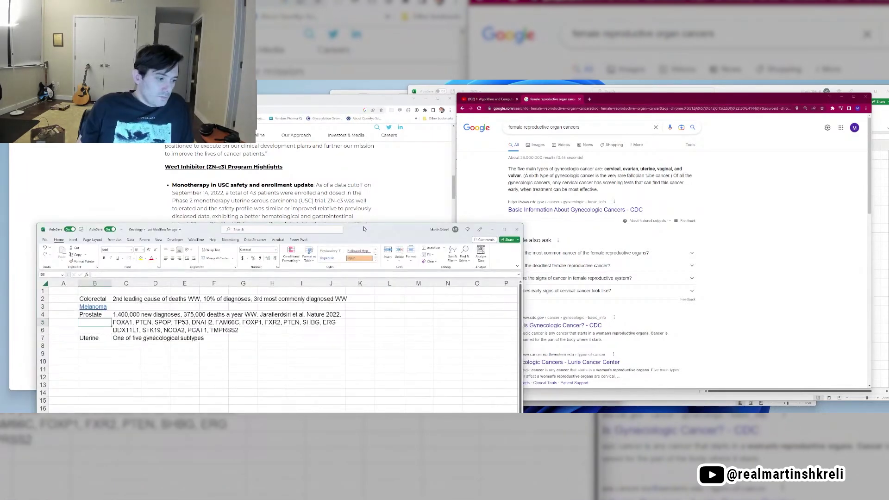
pyautogui.hotkey('shift', 'space')
pyautogui.press('Down')
pyautogui.hotkey('shift', 'space')
pyautogui.hotkey('ctrl', 'shift', '+')
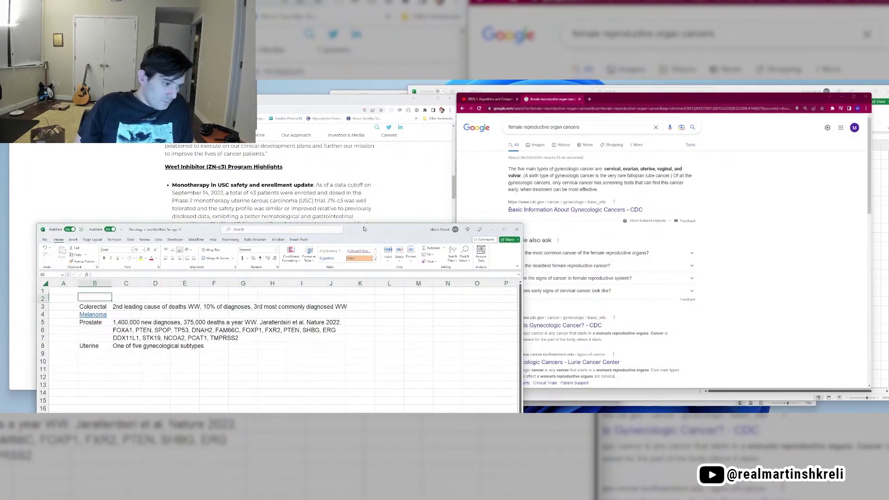
# Step: Enter Cervical in column B of the empty row with the note "One of five gynecological subtypes" in column C
pyautogui.write('Cervical')
pyautogui.press('Tab')
pyautogui.write('One of five gynecological subtypes')
pyautogui.press('Return')
# Step: Return to the press release and read the hematological and gastrointestinal tolerability passage for ZN-c3
pyautogui.hotkey('alt', 'Tab')
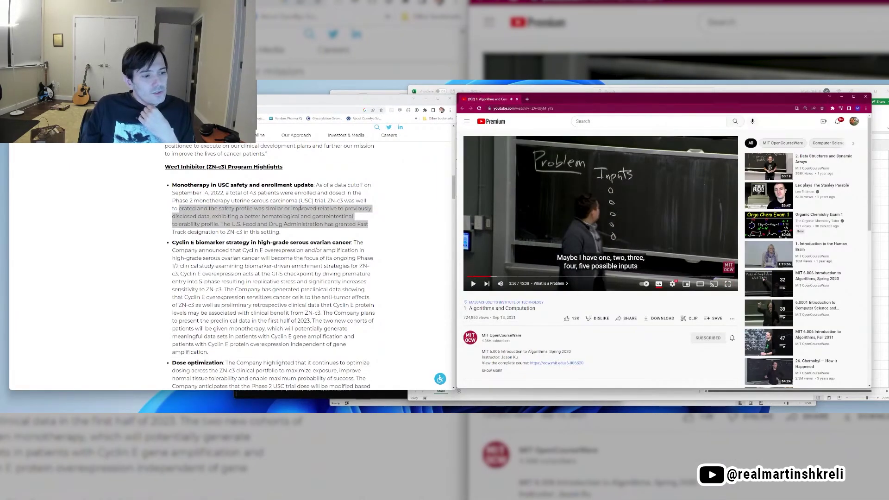
pyautogui.moveTo(264, 224); pyautogui.dragTo(219, 226)
pyautogui.click(330, 193)
# Step: Switch to the Zentalis workbook, add a sheet named ZN-c3 and enter Main in cell A1
pyautogui.hotkey('alt', 'Tab')
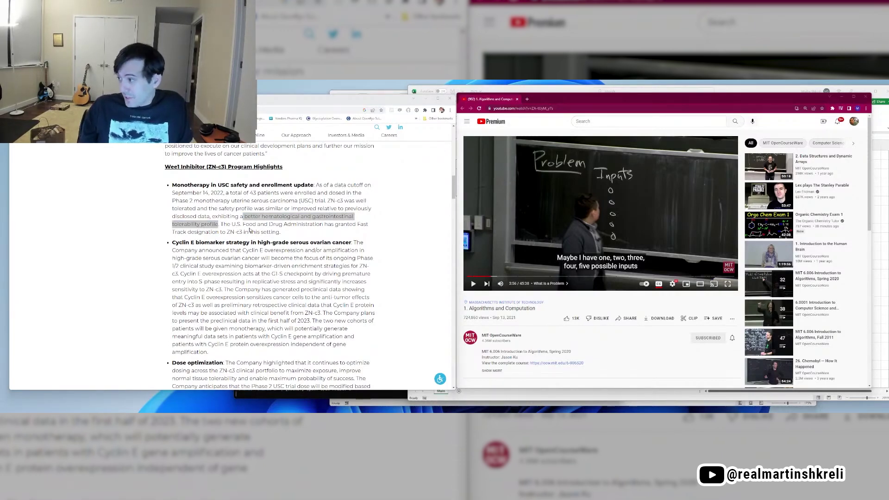
pyautogui.hotkey('alt', 'Tab')
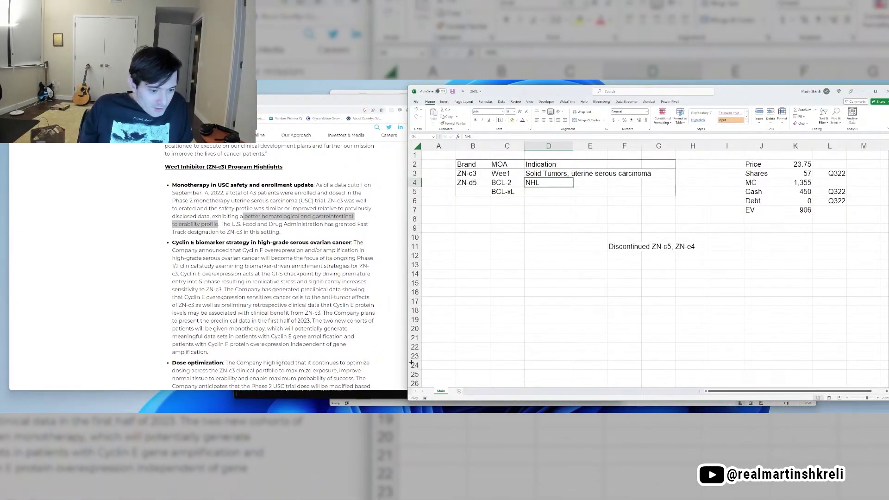
pyautogui.click(459, 392)
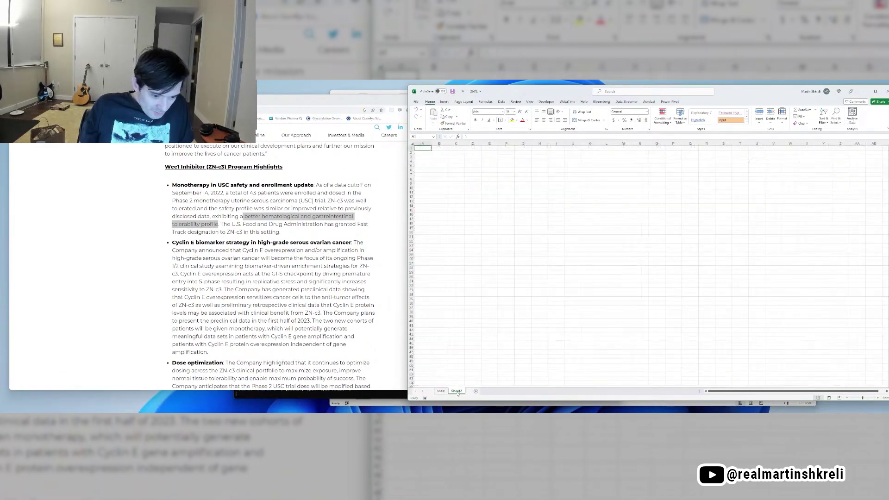
pyautogui.doubleClick(456, 391)
pyautogui.write('ZN-c3')
pyautogui.press('Return')
pyautogui.write('Main')
pyautogui.press('Return')
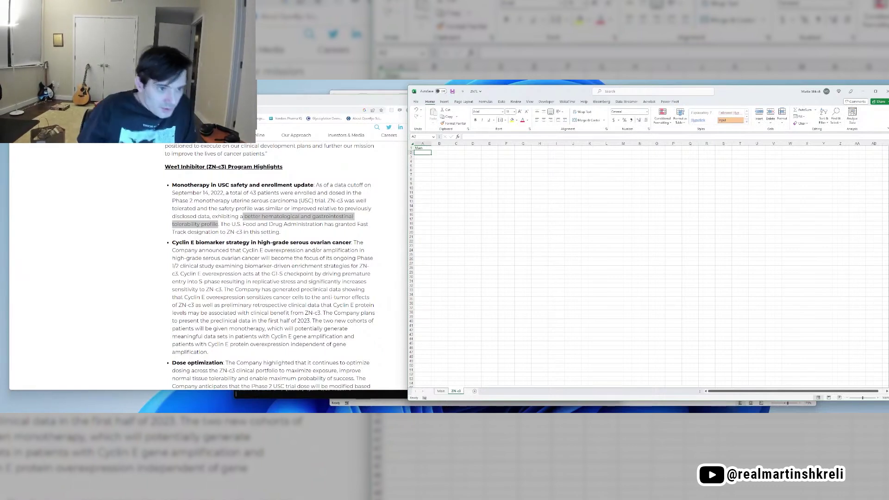
# Step: Fill in the ZN-c3 sheet with Brand as ZN-c3, a Generic label without a value, and Indication as Oncology
pyautogui.write('ZN-c3')
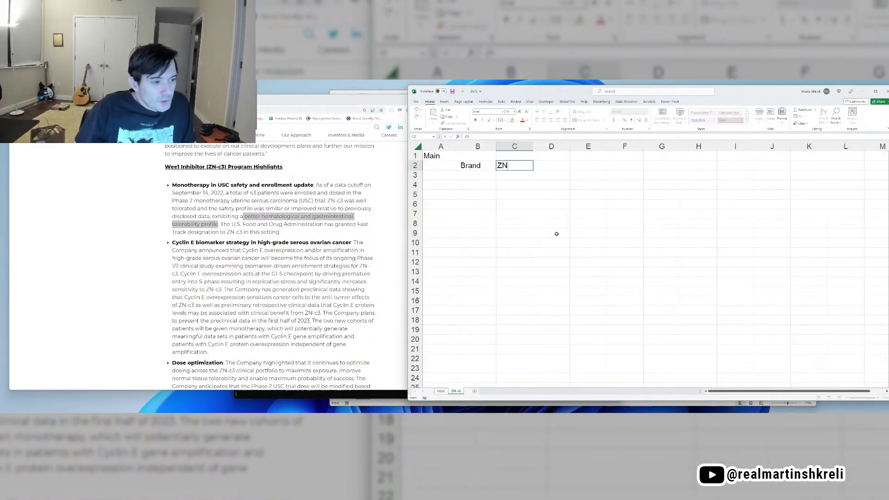
pyautogui.press('Return')
pyautogui.press('Right')
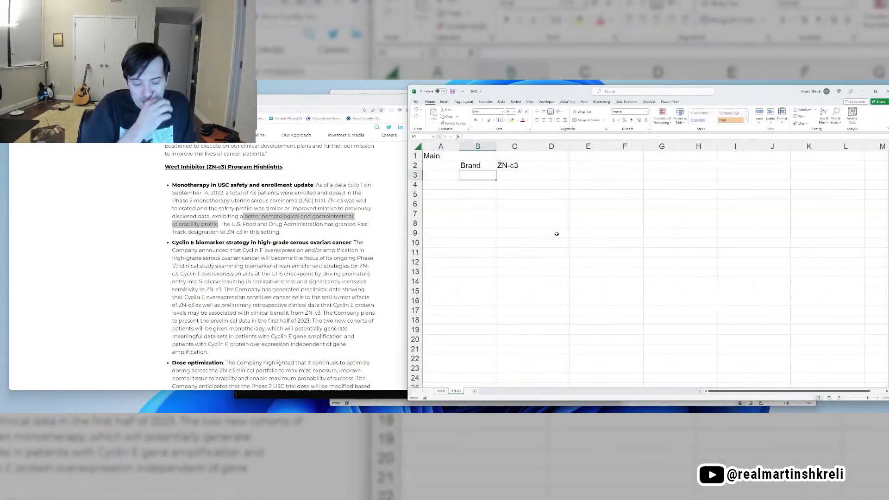
pyautogui.write('Generic')
pyautogui.press('Tab')
pyautogui.press('Return')
pyautogui.press('Left')
pyautogui.press('Right')
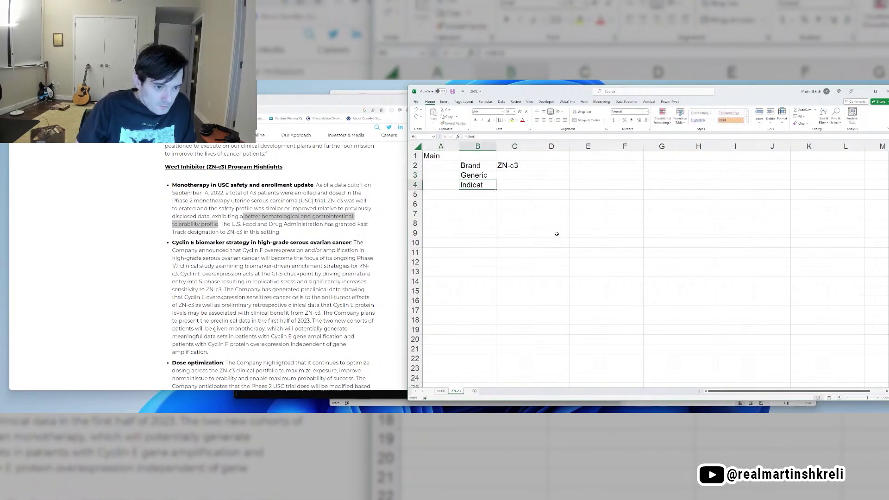
pyautogui.write('Oncology')
pyautogui.press('Return')
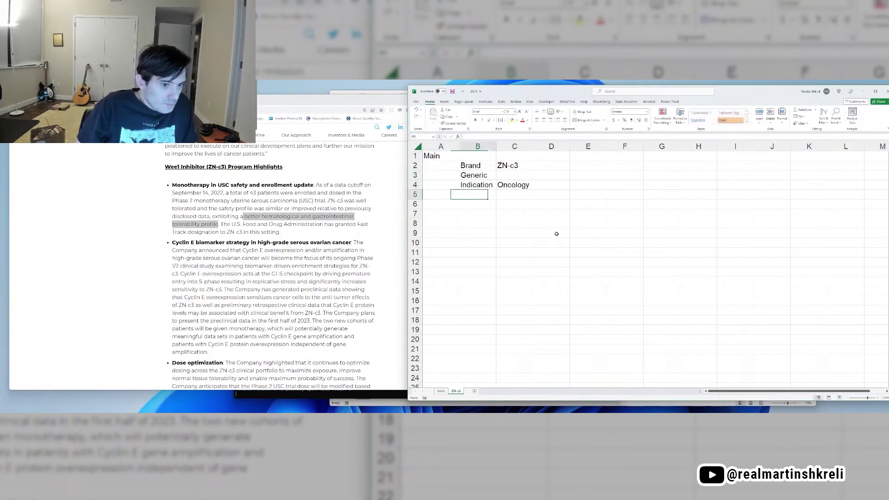
# Step: Add an MOA row with "Wee1 inhibitor" and a Safety row with "Hematological & GI tox" below Indication
pyautogui.write('MOA')
pyautogui.press('Tab')
pyautogui.write('W')
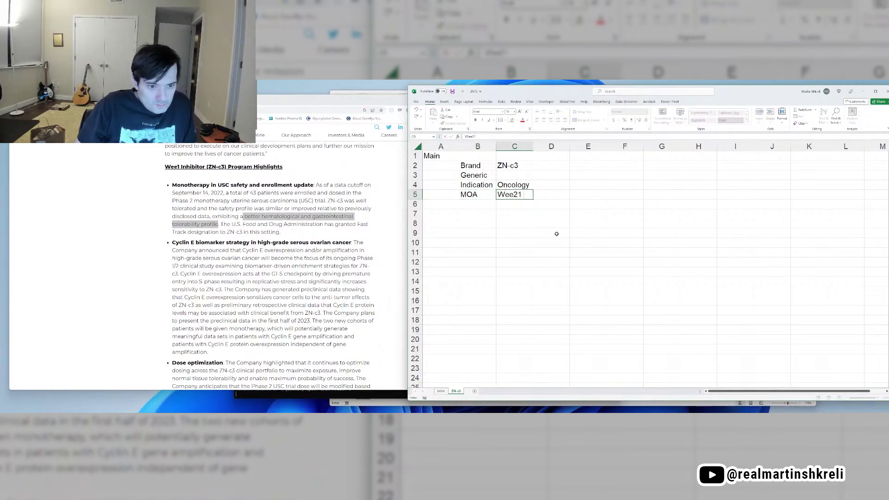
pyautogui.write('ee1 inhibitor')
pyautogui.press('Return')
pyautogui.write('Safety')
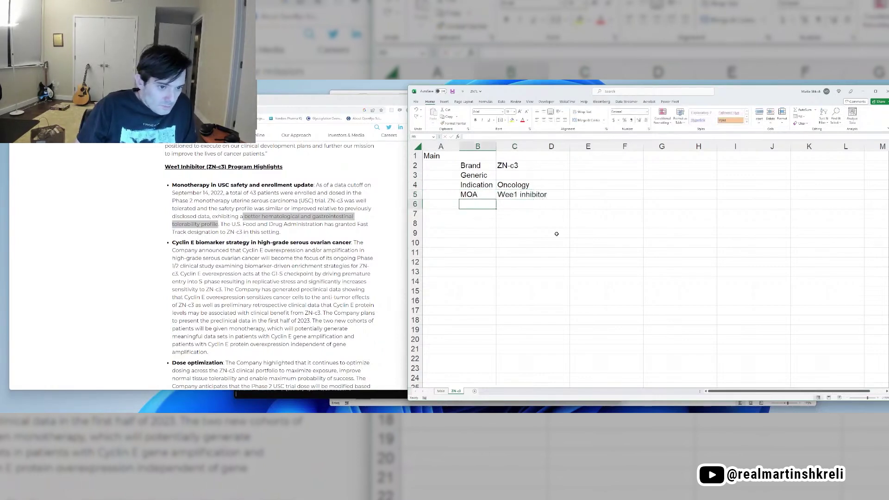
pyautogui.press('Tab')
pyautogui.write('Hematological & GI tox')
pyautogui.press('Return')
# Step: Examine the Cyclin E biomarker, dose optimization and Pfizer collaboration sections of the press release
pyautogui.click(321, 265)
pyautogui.scroll(-3, 319, 265)
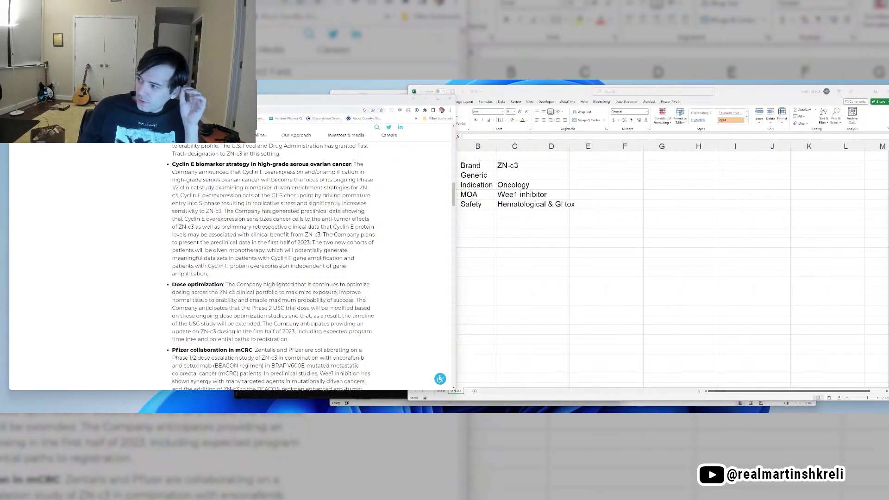
# Step: Bring the League of Legends client into view, check the chat messages and create a Ranked Solo/Duo lobby
pyautogui.moveTo(888, 147); pyautogui.dragTo(568, 147)
pyautogui.click(569, 151)
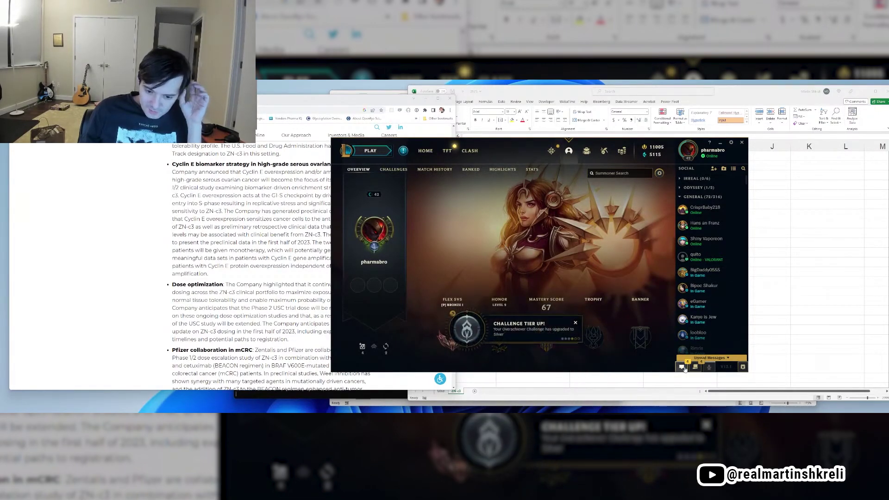
pyautogui.click(682, 367)
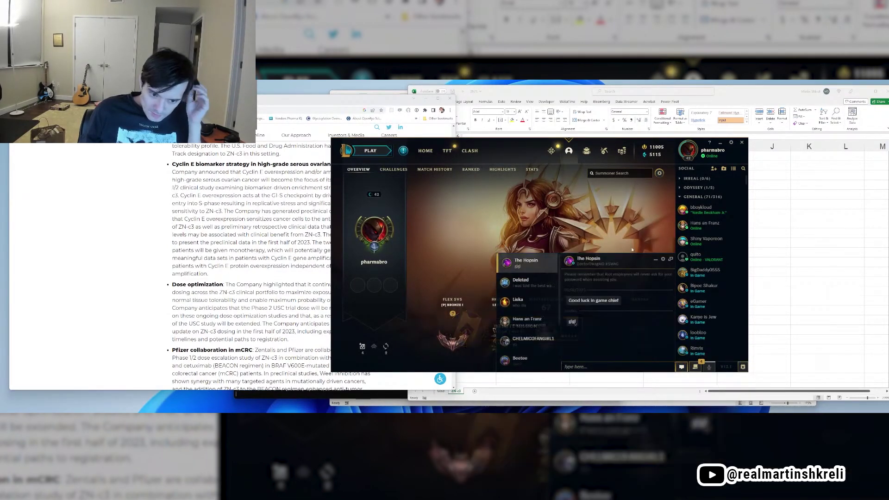
pyautogui.click(370, 151)
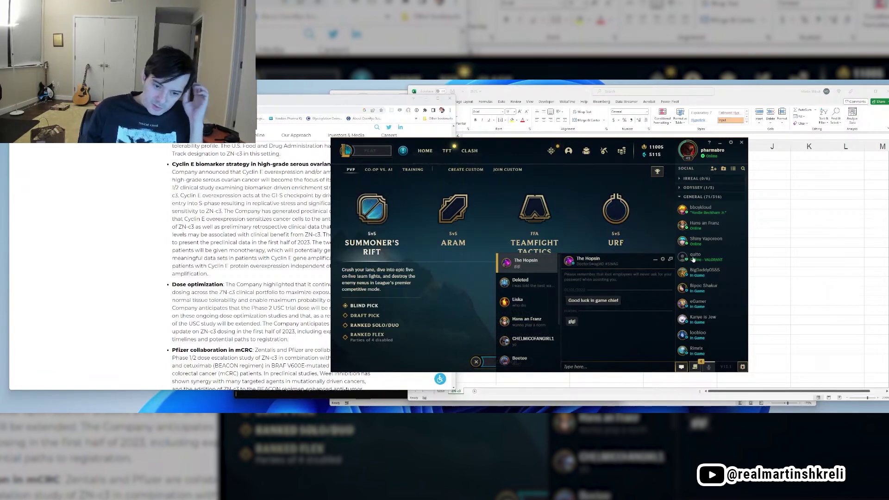
pyautogui.click(655, 259)
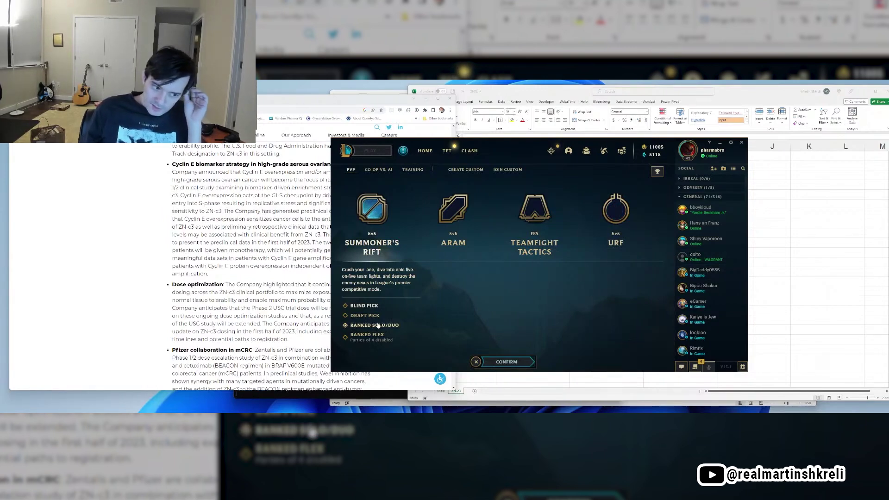
pyautogui.click(515, 363)
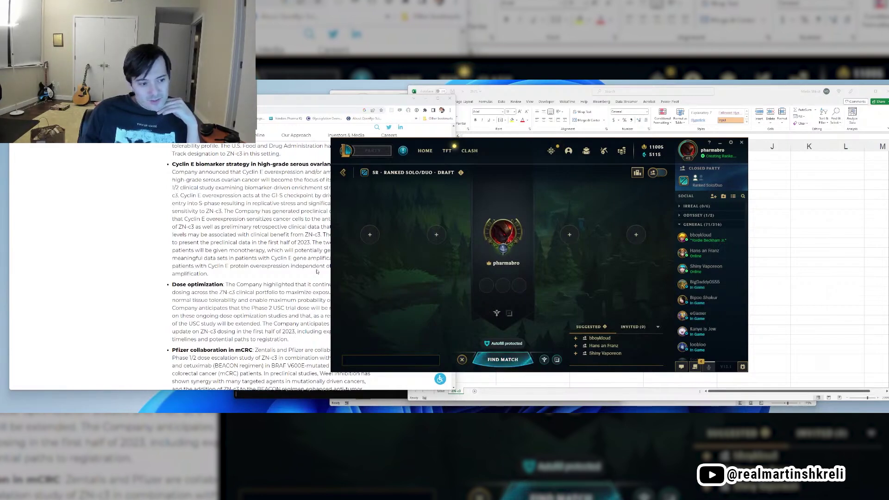
# Step: Look over the Cyclin E passage in the press release and return to the League of Legends lobby
pyautogui.moveTo(264, 258); pyautogui.dragTo(273, 266)
pyautogui.click(274, 279)
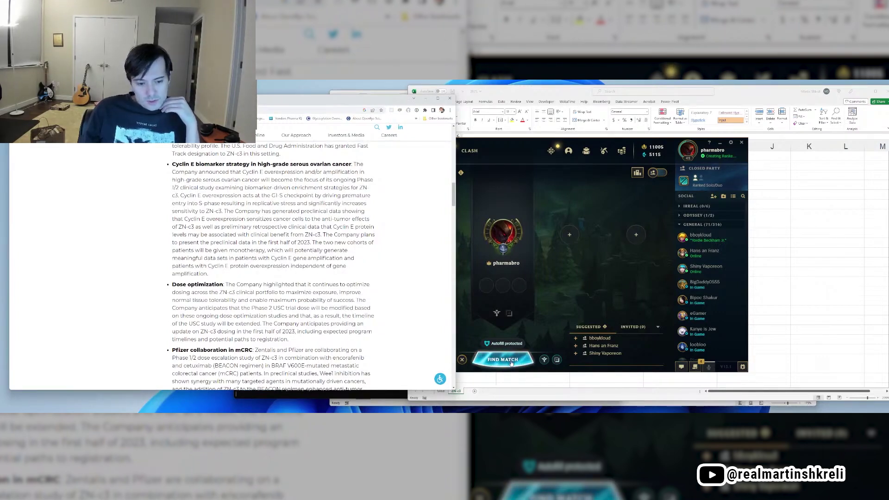
pyautogui.click(584, 275)
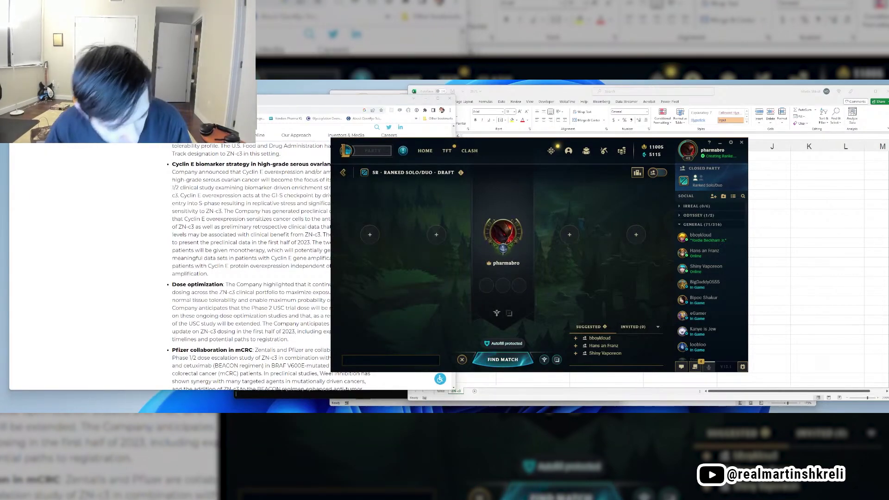
# Step: Search Google for "tagrisso molecule" in a new browser window and show the image results
pyautogui.click(425, 401)
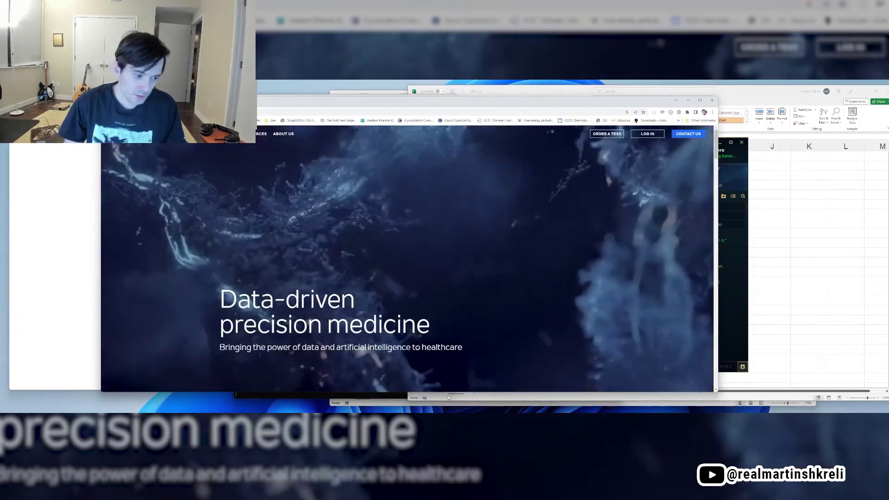
pyautogui.hotkey('ctrl', 'n')
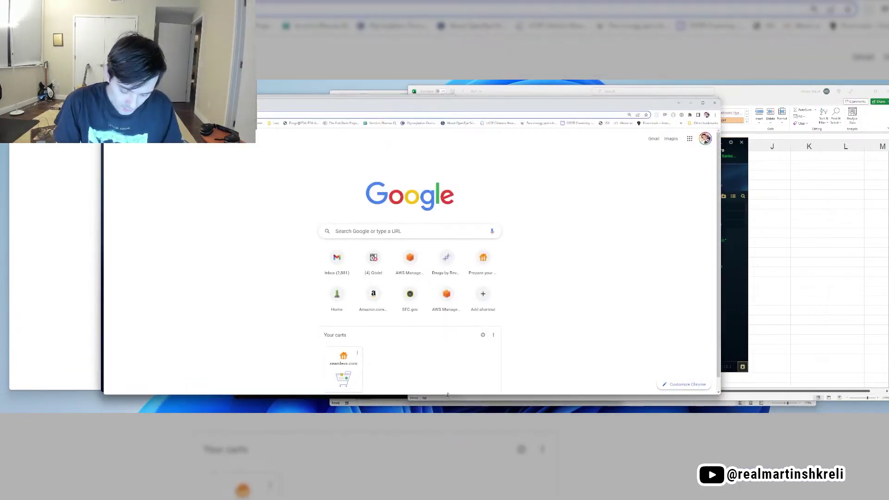
pyautogui.write('tagrisso mo')
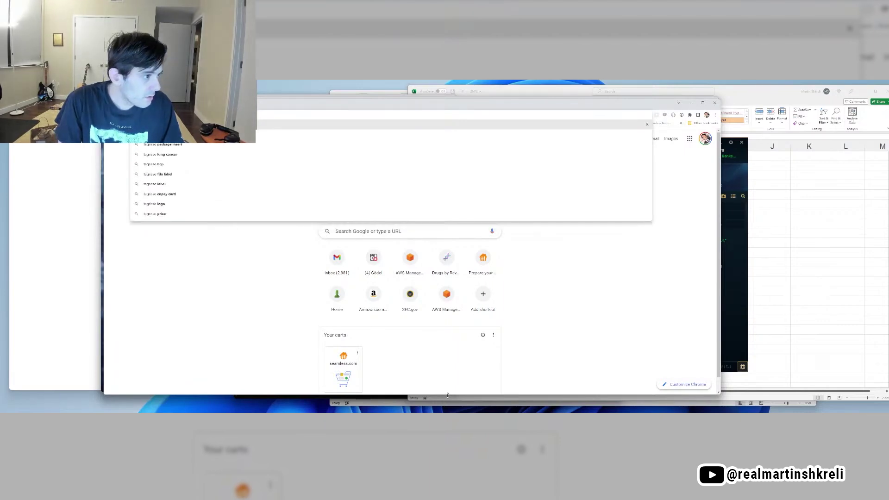
pyautogui.write('lecule')
pyautogui.press('Return')
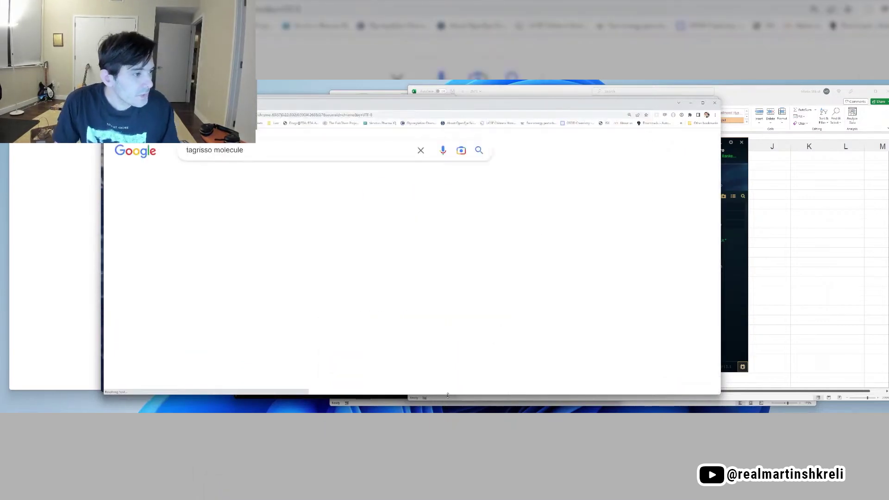
pyautogui.click(233, 182)
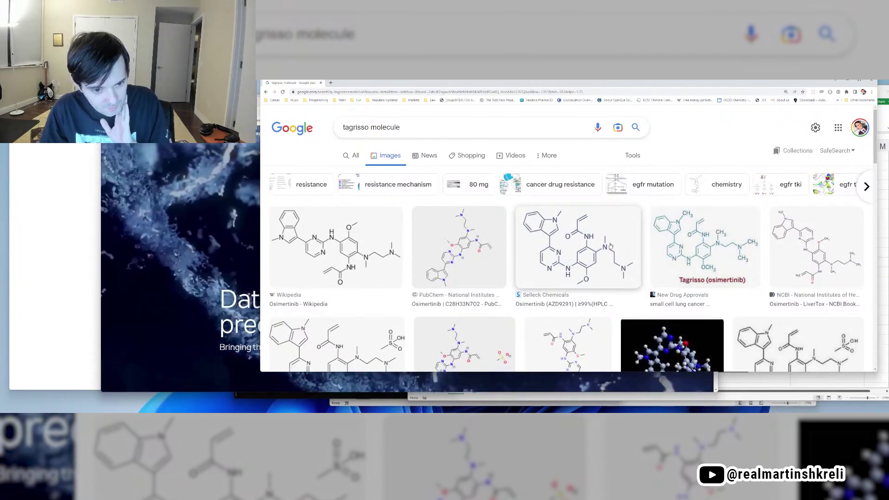
# Step: Search Google for "soliris structure" and show the image results
pyautogui.hotkey('ctrl', 'l')
pyautogui.write('sol')
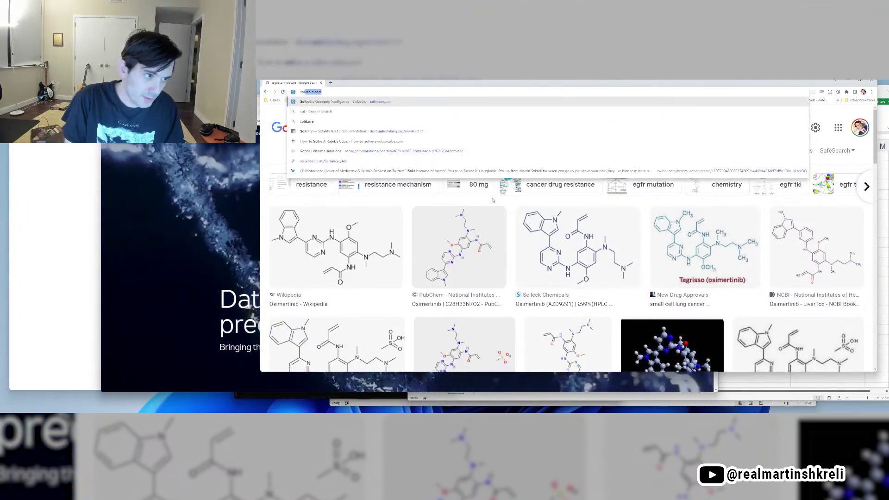
pyautogui.write('iris structure')
pyautogui.press('Return')
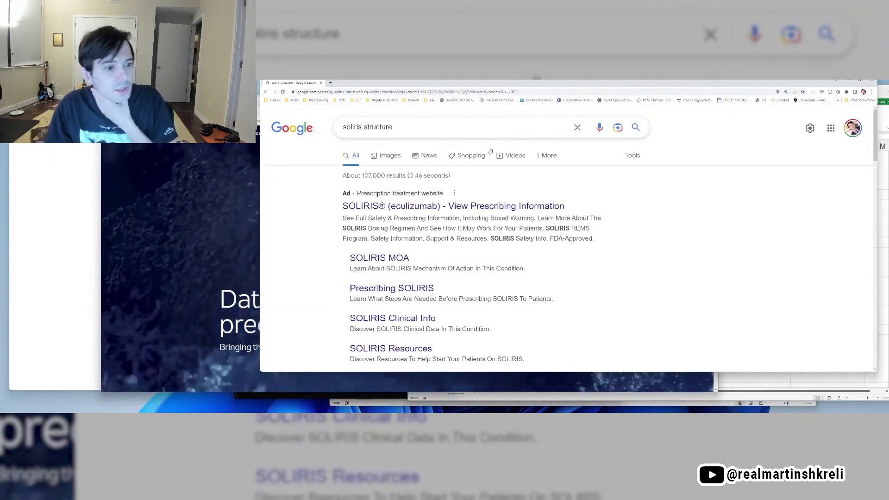
pyautogui.click(387, 155)
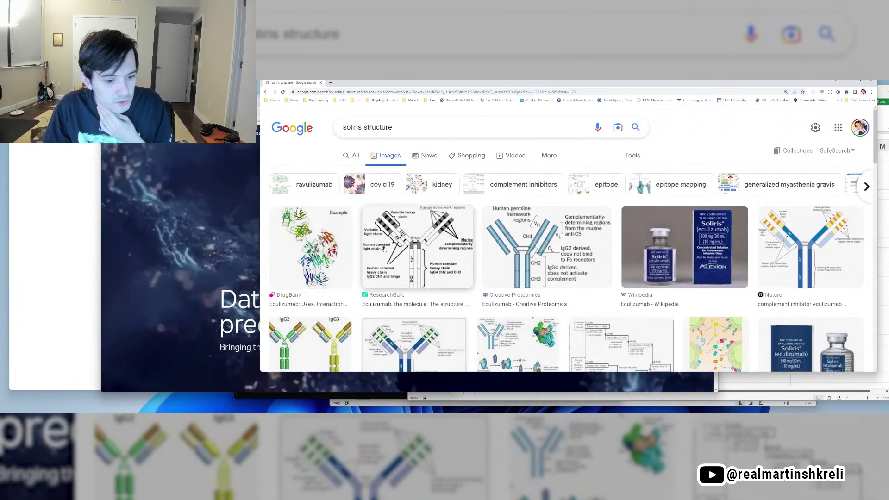
# Step: Look through the Soliris image results and preview the RCSB PDB image of complement C5 in complex with eculizumab
pyautogui.scroll(-3, 307, 247)
pyautogui.scroll(1, 745, 228)
pyautogui.scroll(-4, 745, 229)
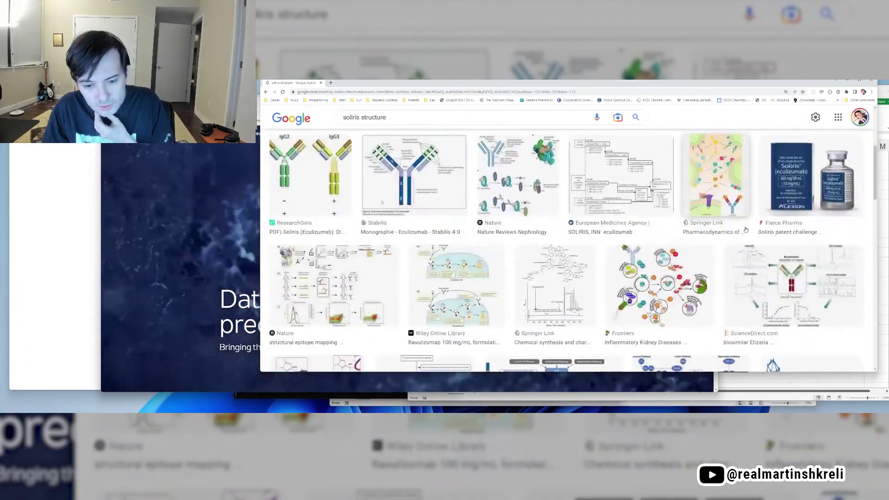
pyautogui.scroll(-2, 632, 237)
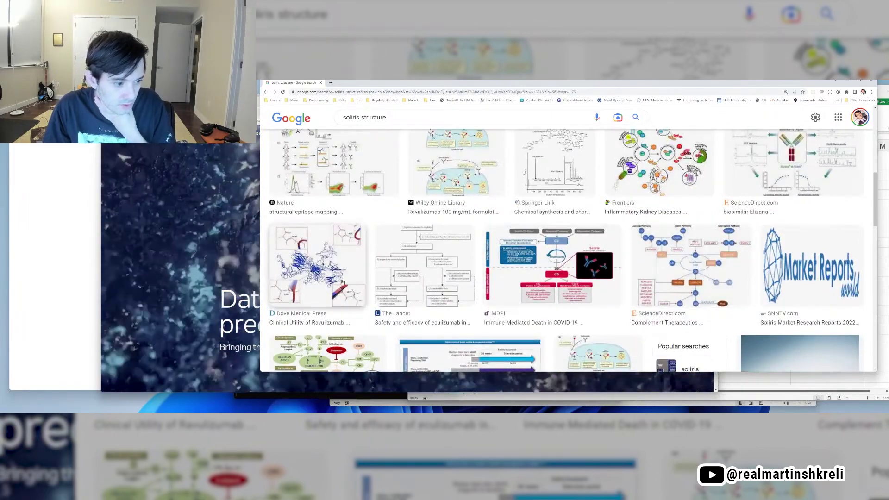
pyautogui.scroll(-10, 338, 276)
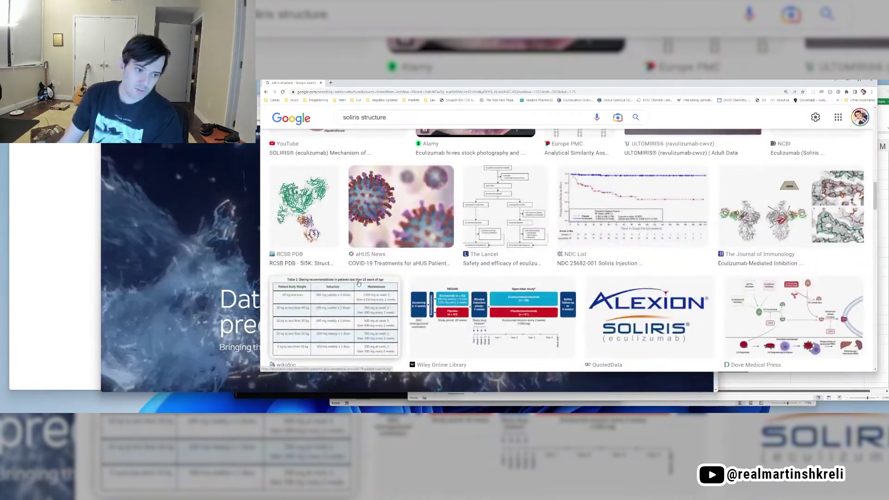
pyautogui.scroll(-4, 360, 275)
pyautogui.scroll(3, 304, 173)
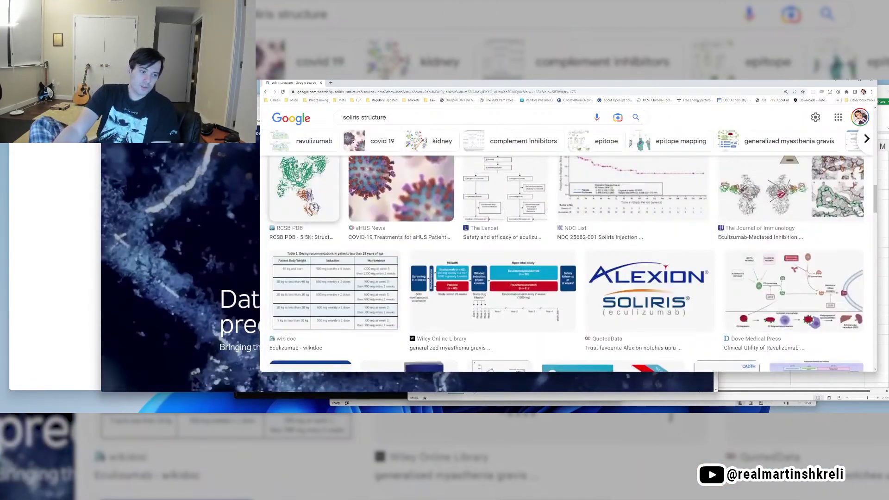
pyautogui.click(298, 178)
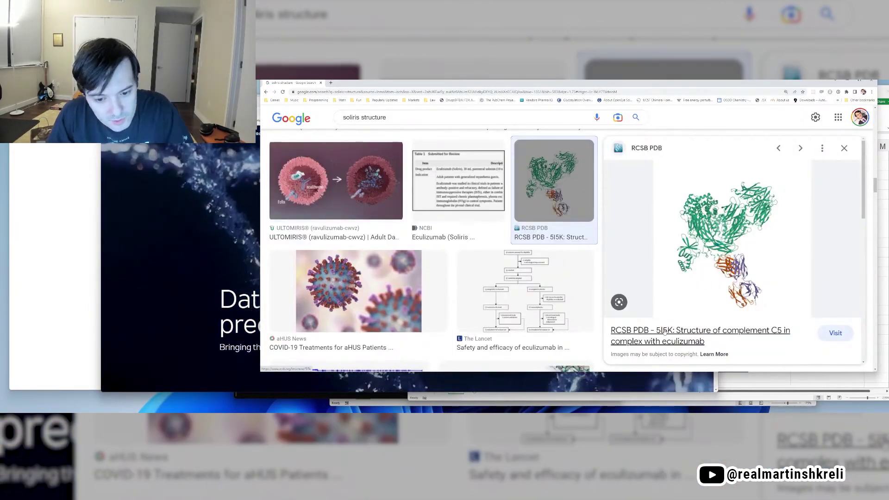
pyautogui.scroll(-2, 699, 341)
# Step: Open the Druglike virtual screening tool with PDB target 5I5K and inspect the protein around its search boundary from several angles
pyautogui.hotkey('ctrl', 'l')
pyautogui.write('druglik')
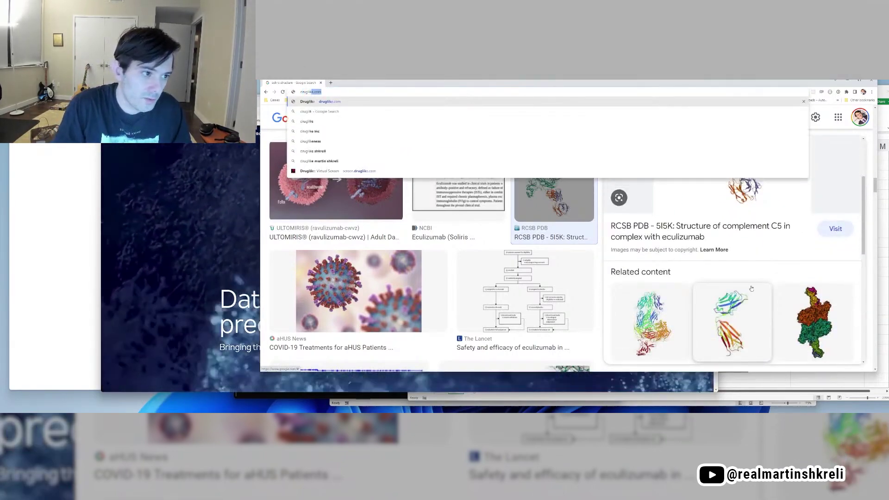
pyautogui.press('Return')
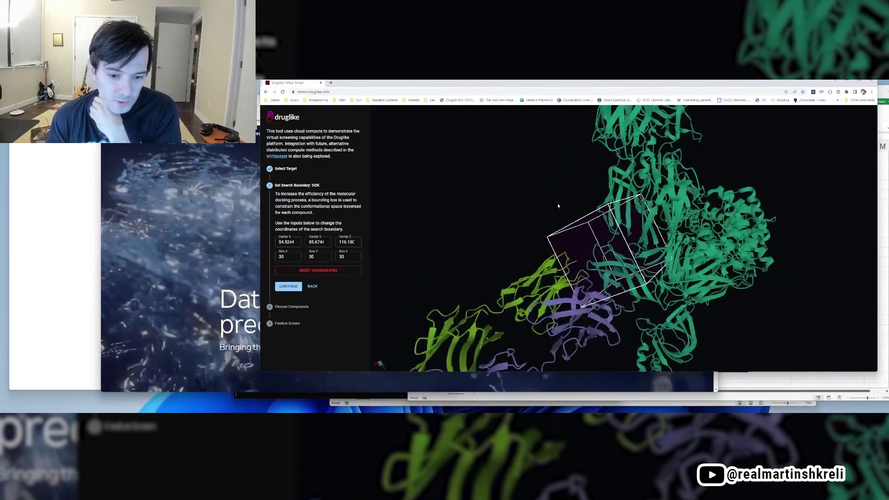
pyautogui.moveTo(560, 206); pyautogui.dragTo(572, 263)
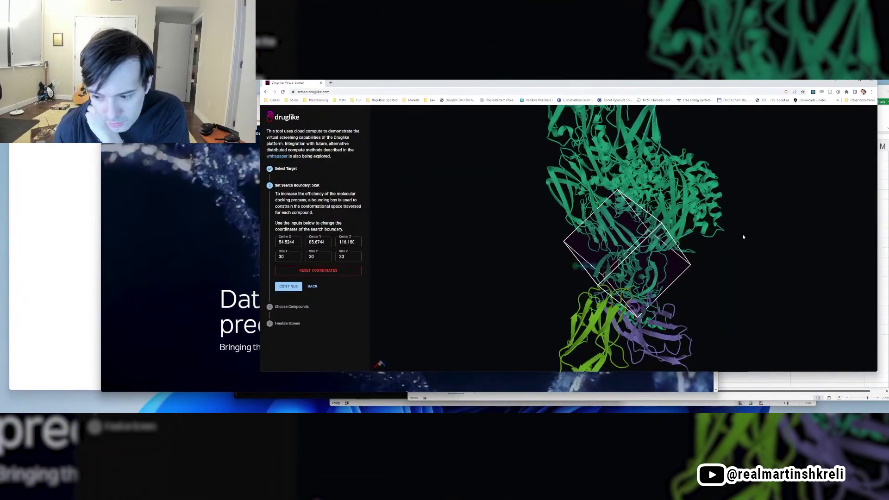
pyautogui.scroll(6, 736, 245)
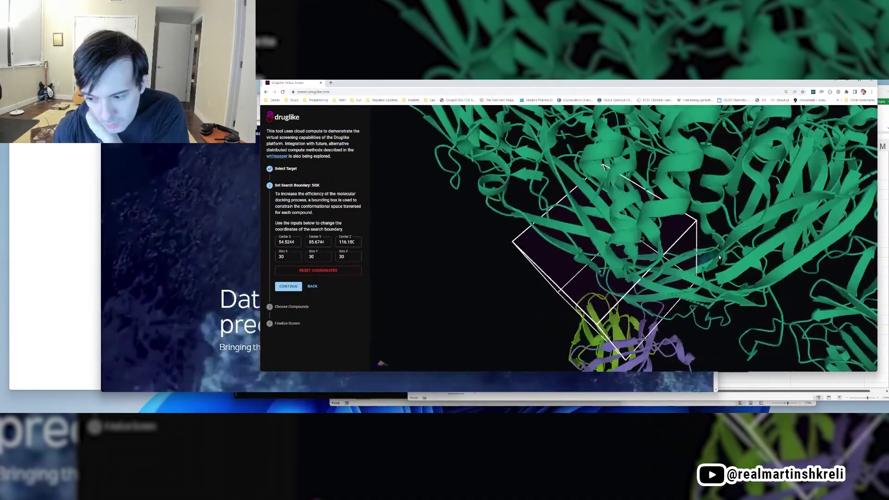
pyautogui.moveTo(718, 257); pyautogui.dragTo(649, 327)
pyautogui.scroll(-10, 724, 245)
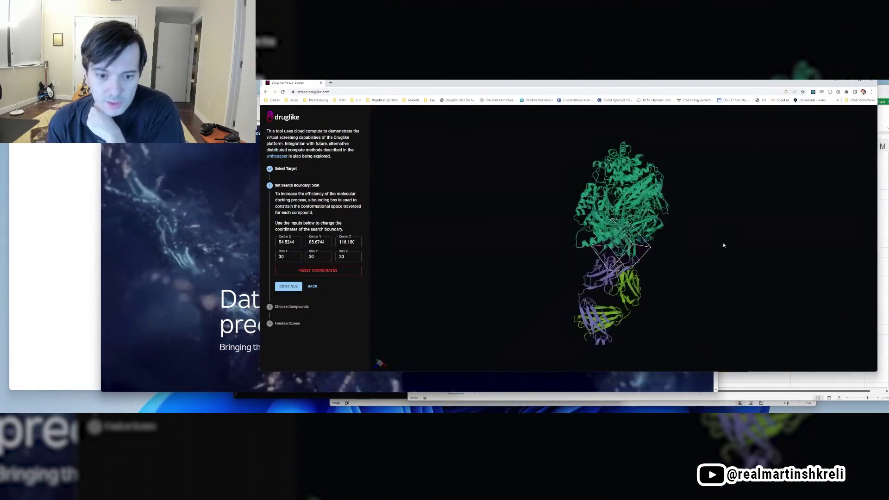
pyautogui.moveTo(724, 245); pyautogui.dragTo(307, 349)
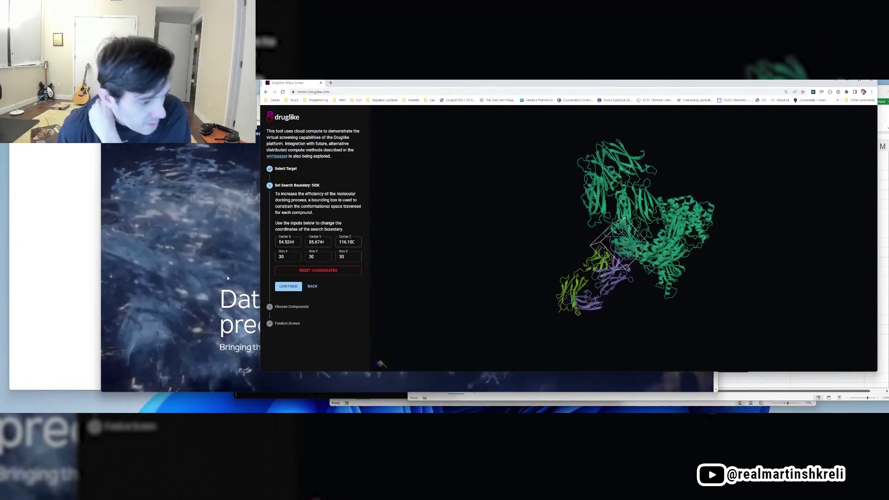
# Step: Accept the 5I5K search boundary, raise the maximum rotatable bonds to 12, try to launch the free virtual screen and select the job's traceback text
pyautogui.click(288, 286)
pyautogui.scroll(-5, 539, 246)
pyautogui.scroll(-2, 538, 246)
pyautogui.scroll(3, 679, 221)
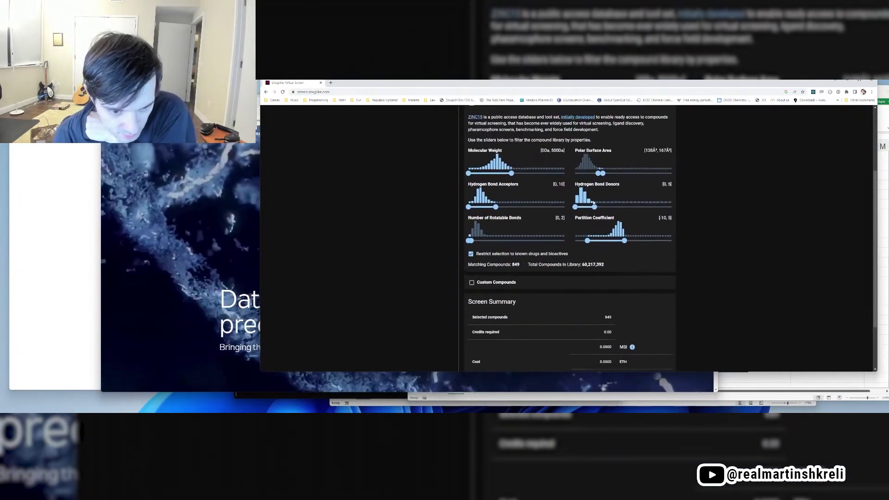
pyautogui.moveTo(471, 241); pyautogui.dragTo(479, 240)
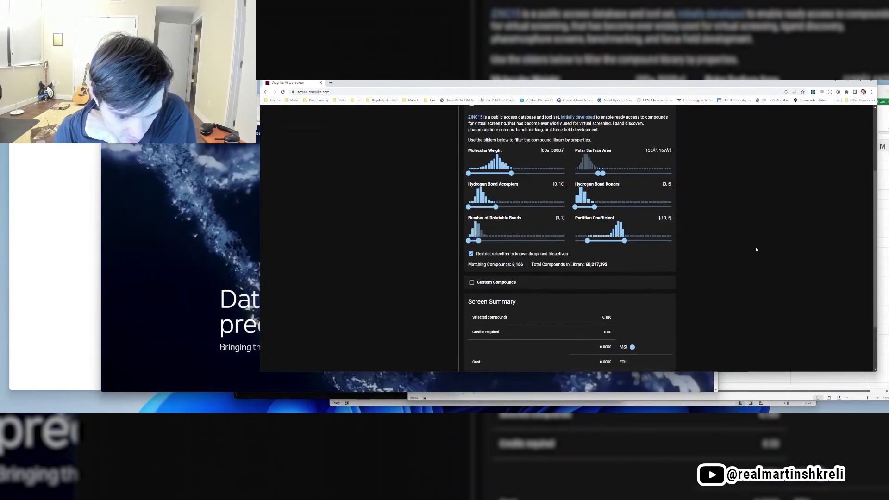
pyautogui.scroll(-2, 755, 249)
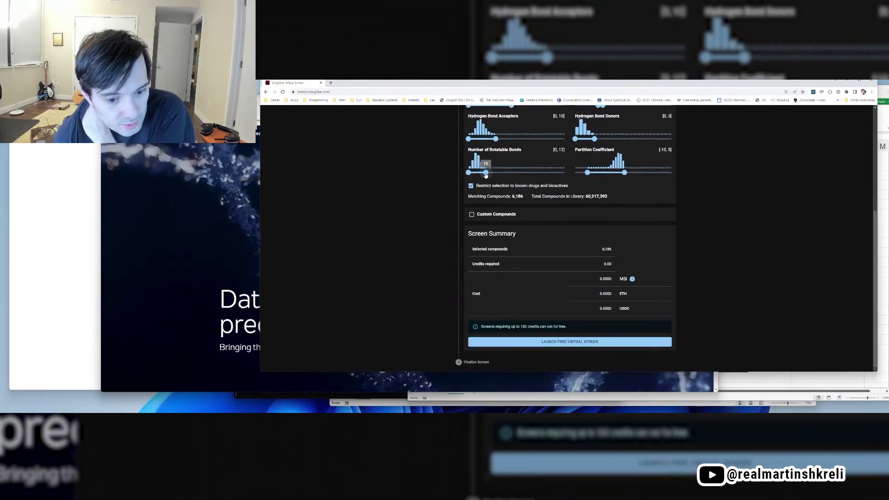
pyautogui.click(570, 343)
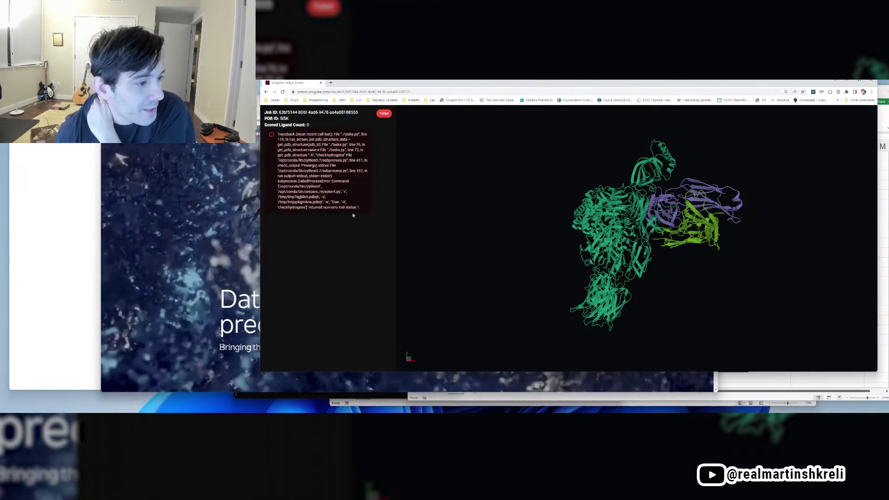
pyautogui.moveTo(361, 207); pyautogui.dragTo(266, 140)
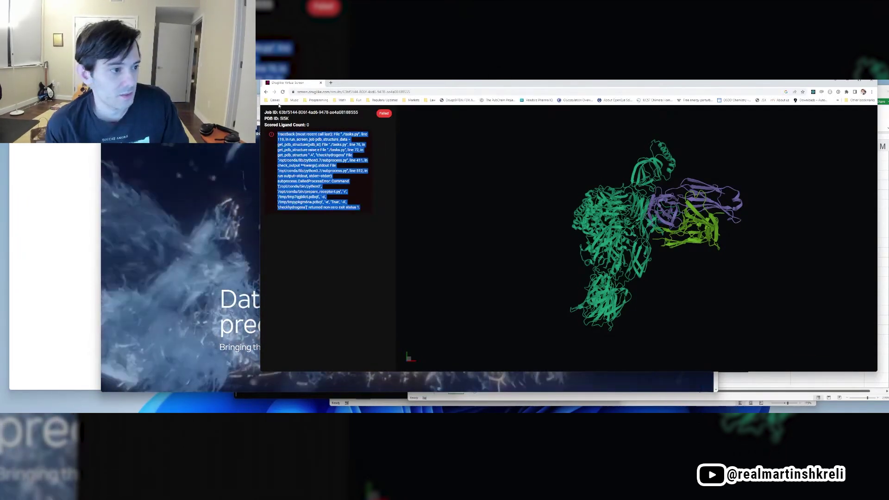
# Step: Return to target selection, choose PDB ID 2NTR and accept its default search boundary
pyautogui.click(266, 91)
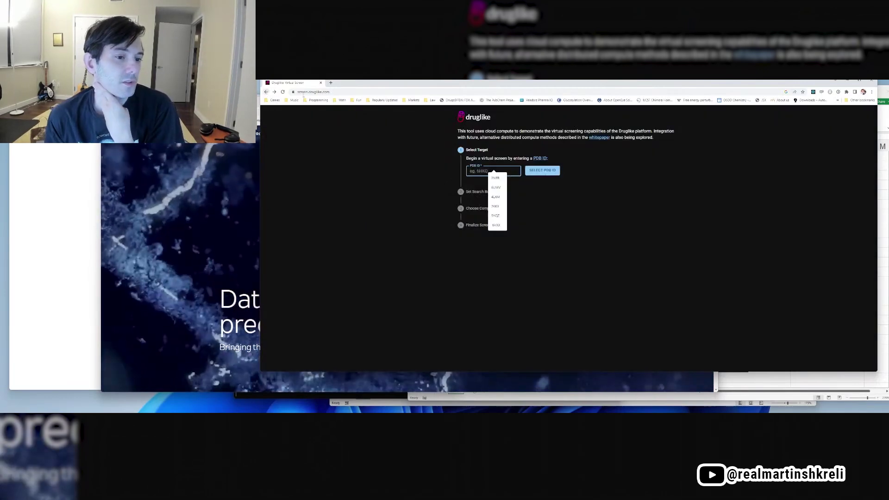
pyautogui.click(597, 187)
pyautogui.click(478, 170)
pyautogui.click(491, 182)
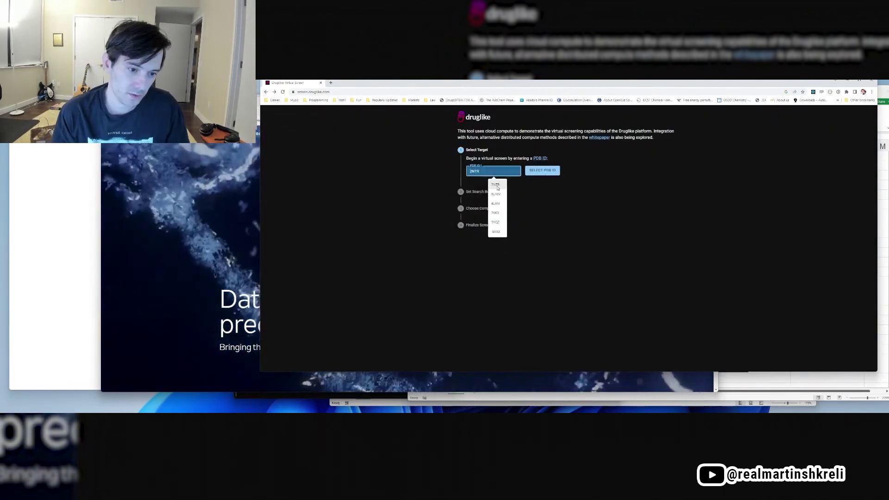
pyautogui.click(546, 172)
pyautogui.click(287, 287)
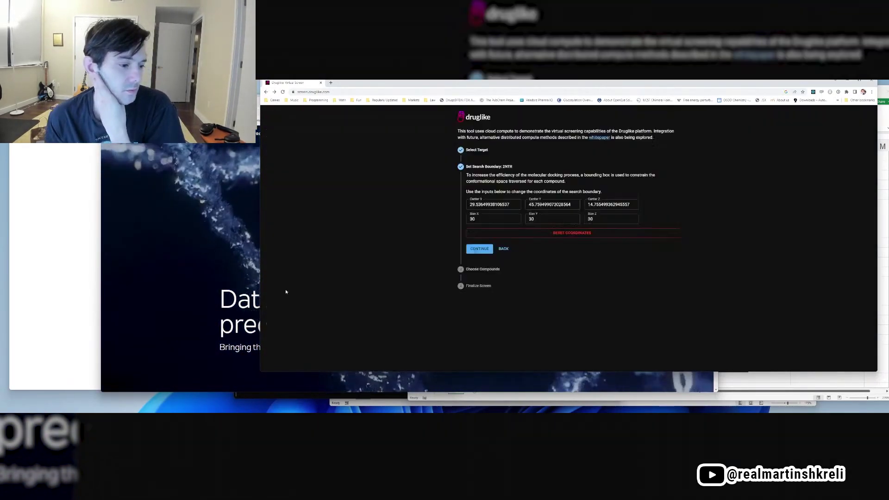
# Step: Raise the maximum number of rotatable bonds to 7 and launch the free virtual screen against 2NTR
pyautogui.scroll(-3, 579, 289)
pyautogui.scroll(-1, 625, 319)
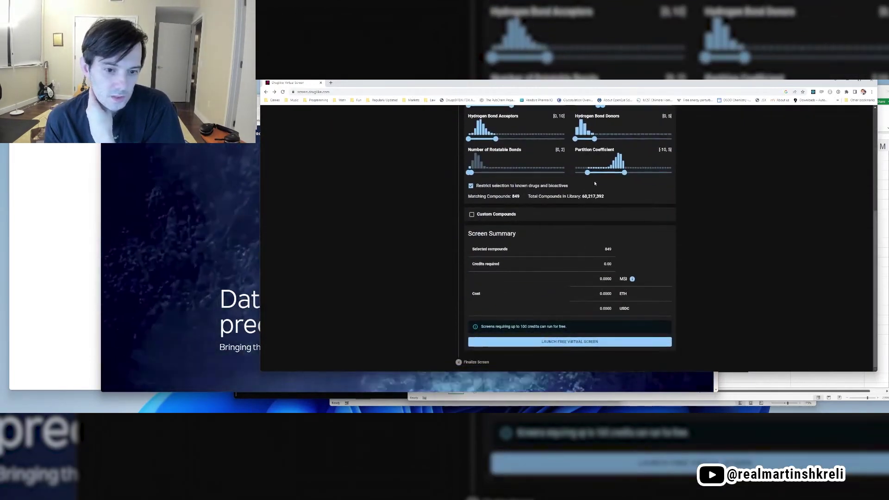
pyautogui.moveTo(469, 172); pyautogui.dragTo(482, 180)
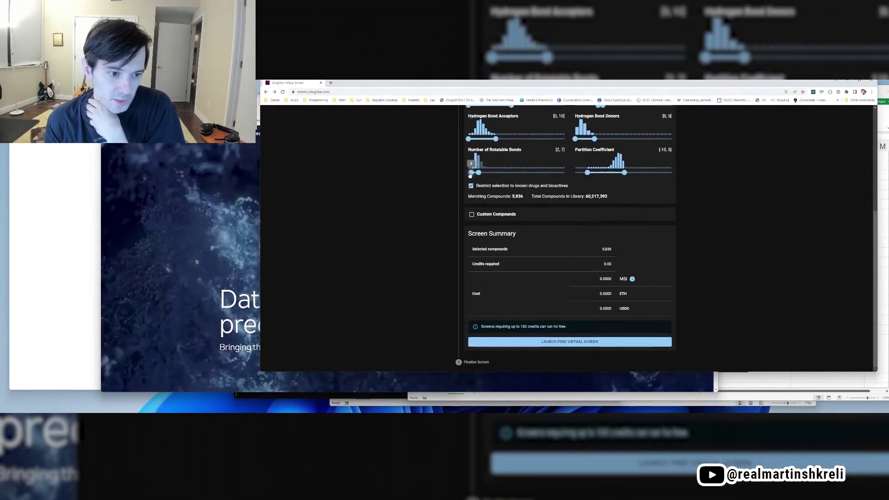
pyautogui.click(552, 341)
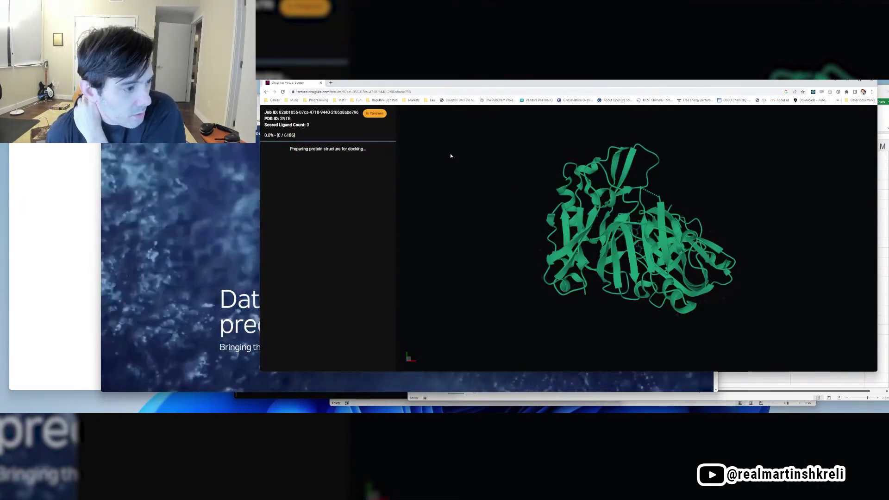
# Step: Examine the 2NTR structure, open the docked pose of the ligand scoring -4.6 and view its binding pocket from several angles
pyautogui.moveTo(772, 178); pyautogui.dragTo(736, 234)
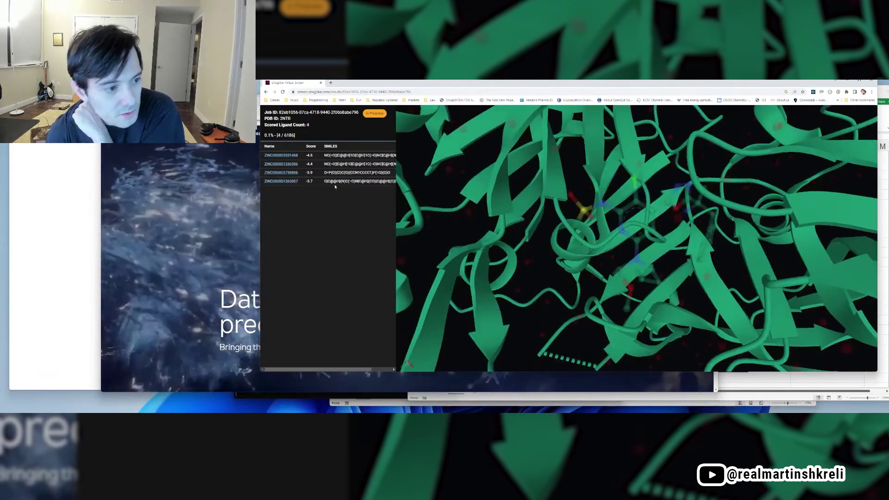
pyautogui.click(283, 156)
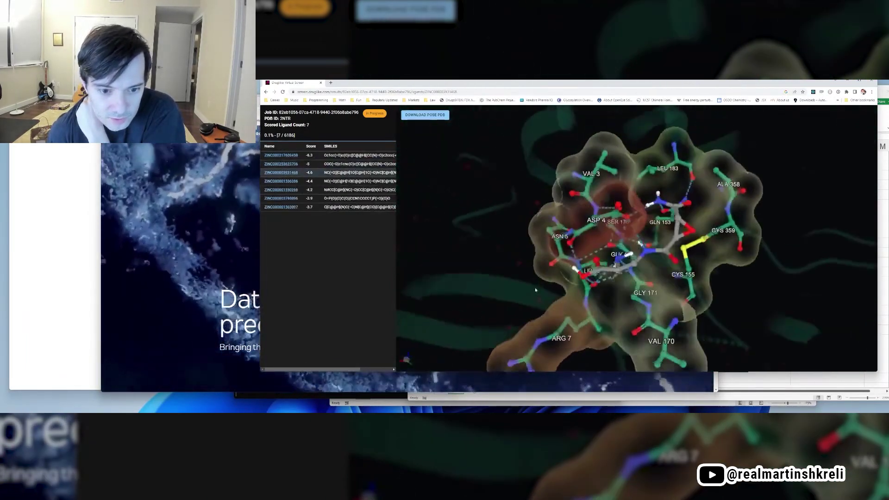
pyautogui.moveTo(535, 290); pyautogui.dragTo(301, 290)
pyautogui.scroll(-5, 723, 193)
pyautogui.moveTo(723, 193); pyautogui.dragTo(780, 191)
pyautogui.scroll(-5, 780, 191)
pyautogui.scroll(3, 733, 271)
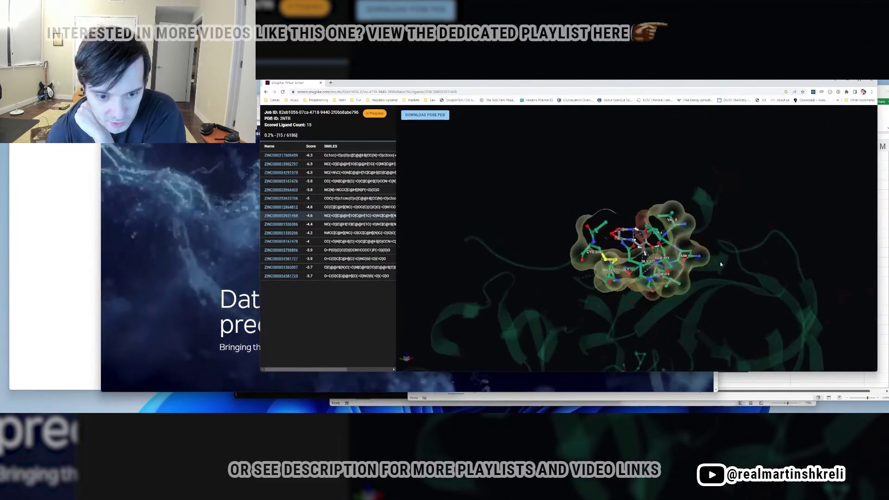
pyautogui.scroll(5, 670, 261)
pyautogui.moveTo(667, 261); pyautogui.dragTo(675, 288)
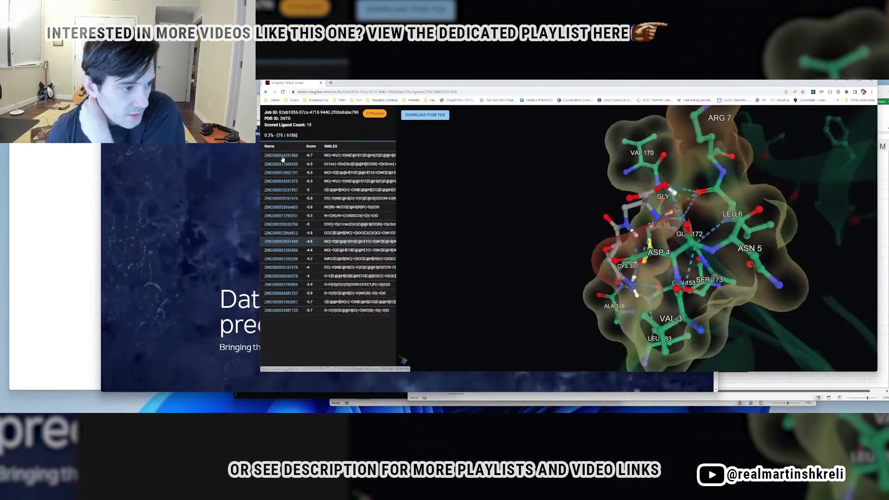
# Step: Open the docked pose of the ligand scoring -6.7 and inspect its position in the protein
pyautogui.click(282, 158)
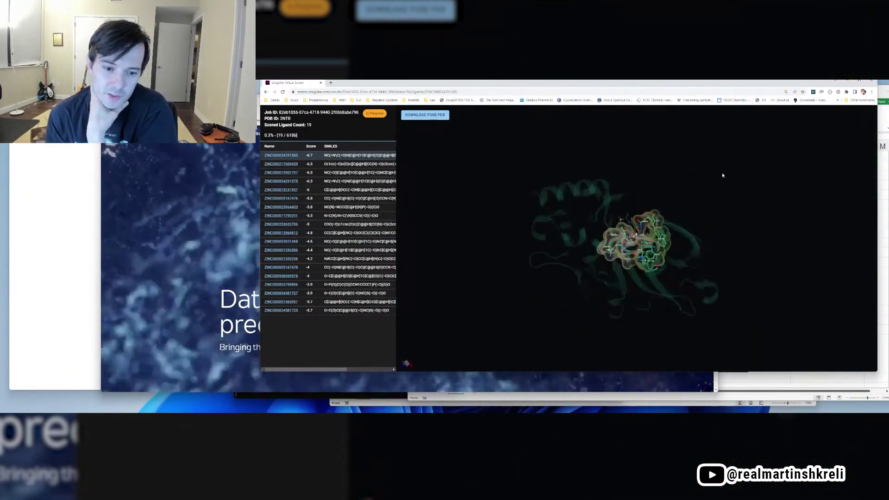
pyautogui.moveTo(723, 175); pyautogui.dragTo(732, 310)
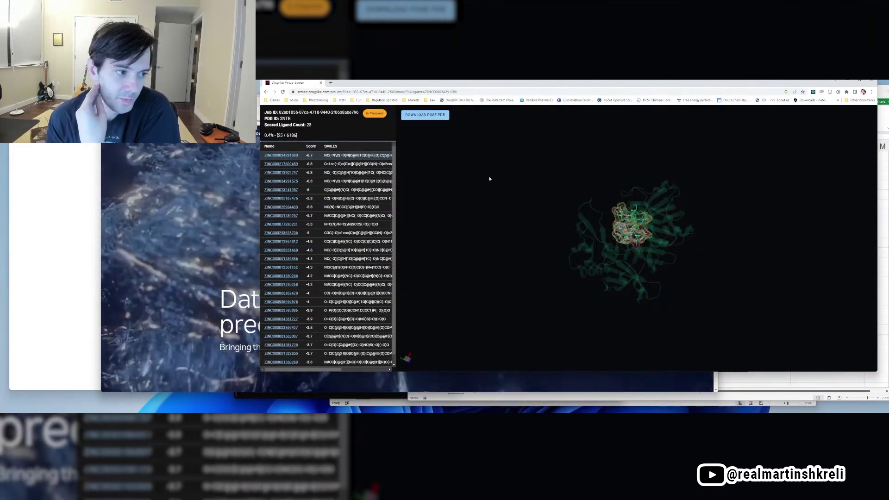
pyautogui.moveTo(496, 177); pyautogui.dragTo(144, 295)
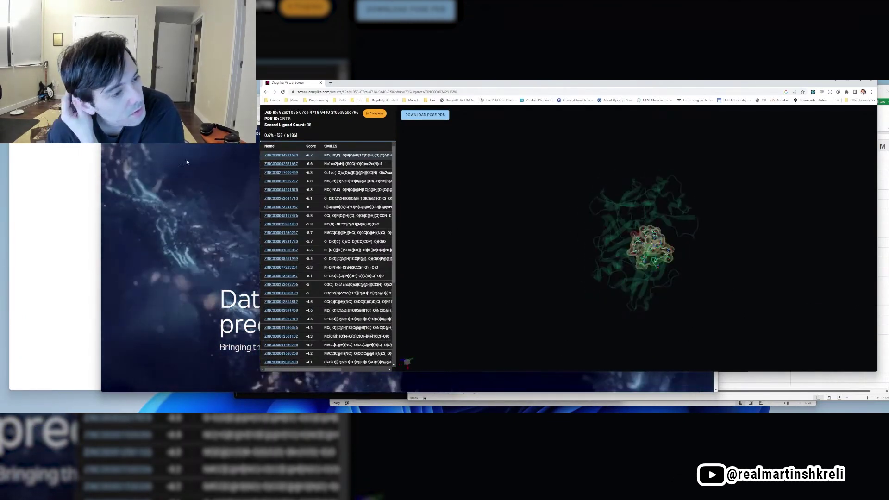
pyautogui.scroll(3, 416, 193)
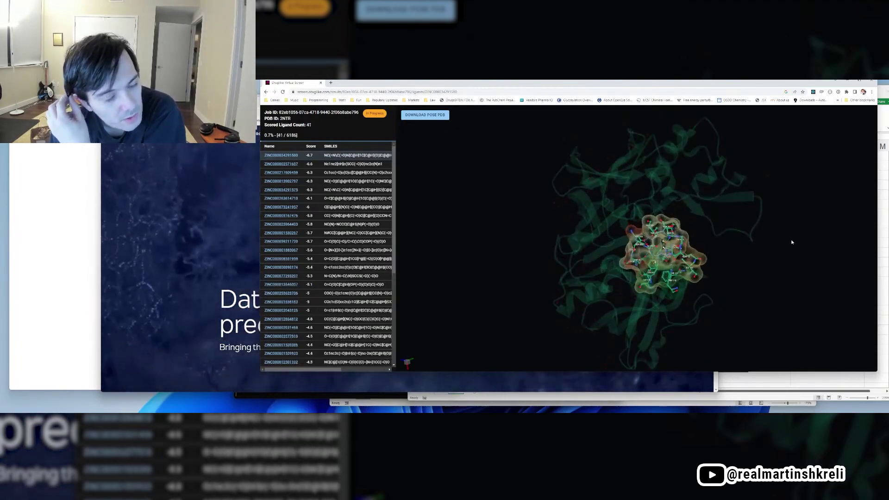
pyautogui.scroll(-3, 791, 242)
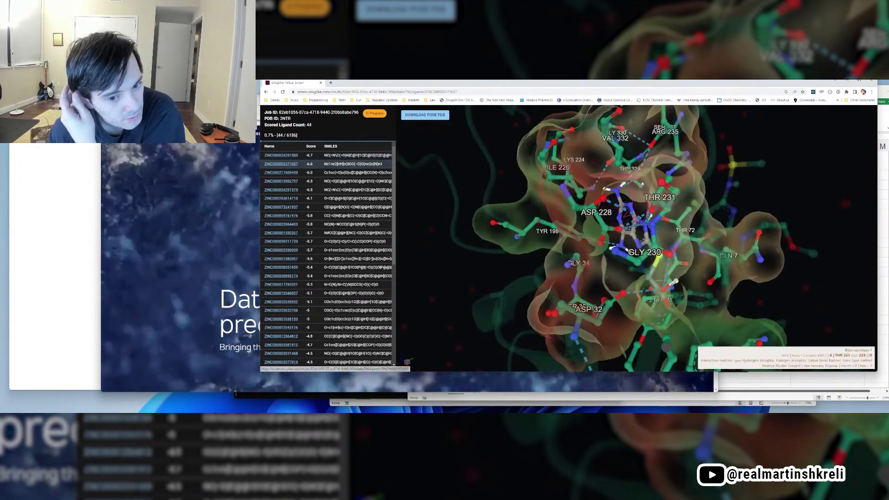
# Step: Inspect the docked pose of the ligand scoring -6.6 and open the pose of the top-ranked ligand scoring -7.2
pyautogui.scroll(-3, 758, 199)
pyautogui.moveTo(757, 198); pyautogui.dragTo(648, 240)
pyautogui.click(277, 157)
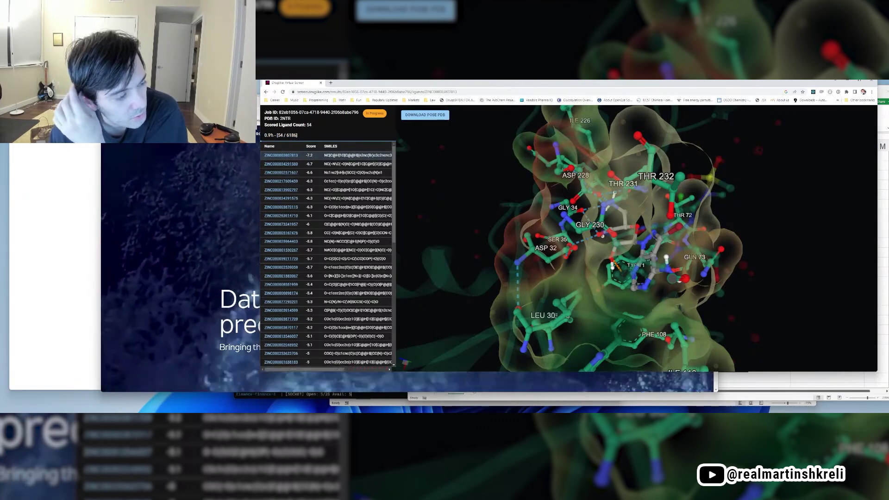
# Step: Inspect the docked pose of the ligand scoring -7.2, rotating and zooming around its binding pocket in 2NTR
pyautogui.click(303, 138)
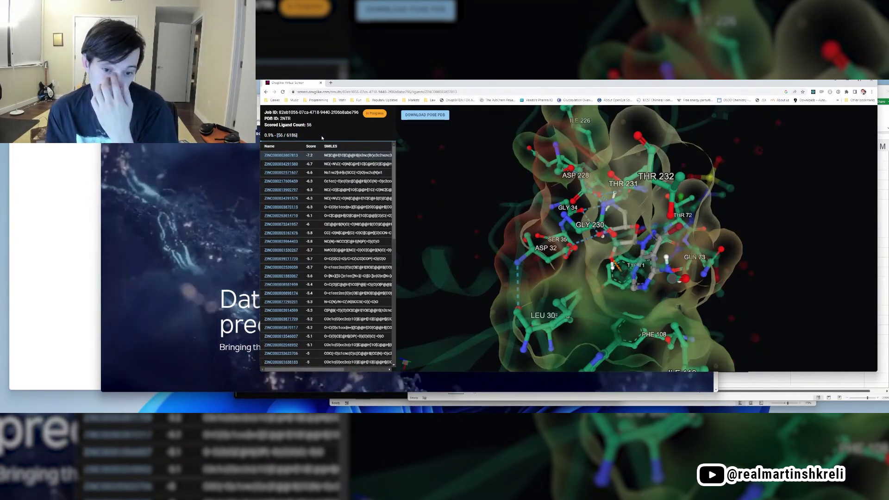
pyautogui.scroll(-4, 660, 257)
pyautogui.moveTo(745, 206); pyautogui.dragTo(587, 284)
pyautogui.scroll(-5, 762, 202)
pyautogui.moveTo(761, 203); pyautogui.dragTo(531, 278)
# Step: Open the docked pose of the top-ranked ligand scoring -7.6 and examine its binding pocket up close and within the whole protein
pyautogui.click(281, 155)
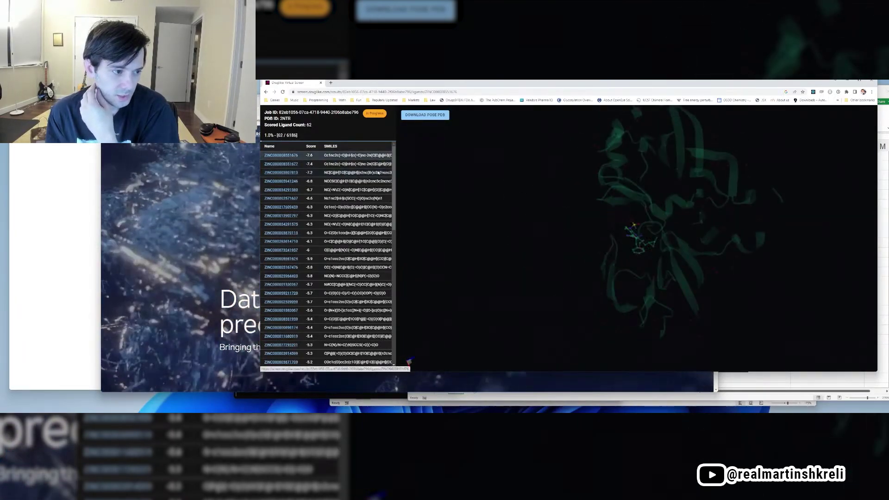
pyautogui.scroll(-4, 764, 162)
pyautogui.moveTo(712, 151); pyautogui.dragTo(694, 255)
pyautogui.scroll(5, 693, 255)
pyautogui.moveTo(653, 153); pyautogui.dragTo(412, 409)
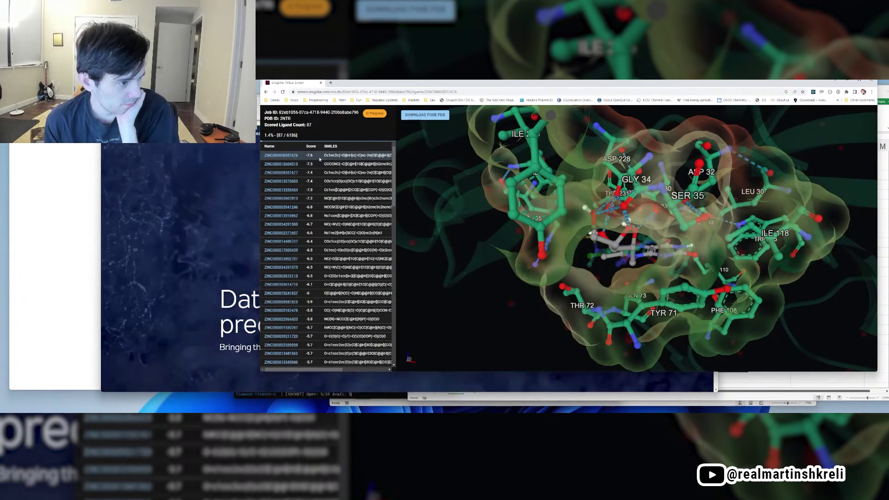
pyautogui.moveTo(308, 155); pyautogui.dragTo(227, 157)
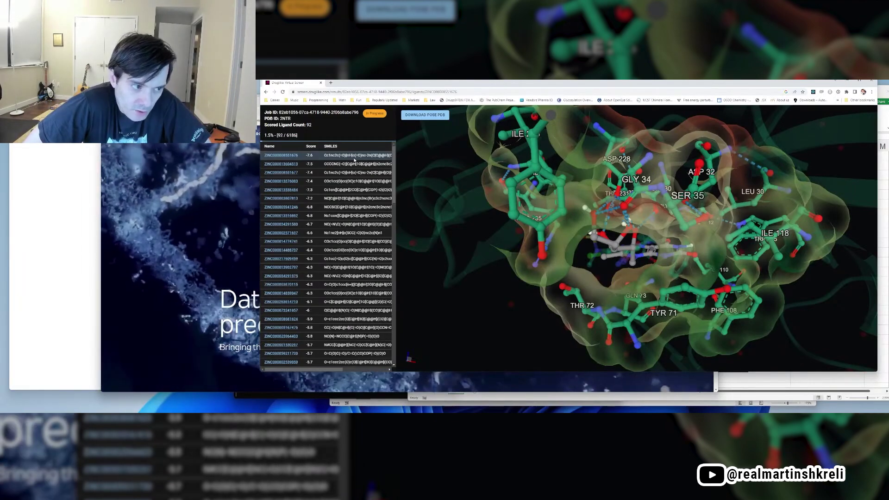
pyautogui.scroll(-8, 500, 186)
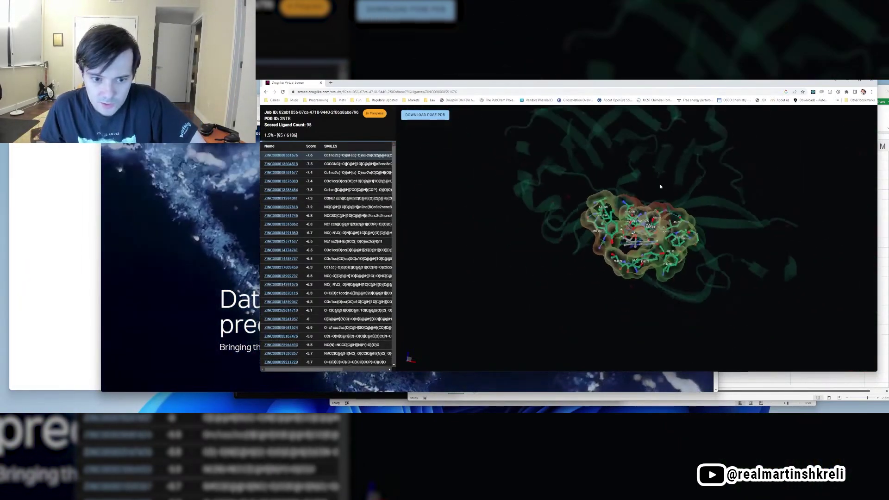
pyautogui.moveTo(664, 185); pyautogui.dragTo(559, 360)
pyautogui.scroll(-4, 630, 276)
pyautogui.scroll(5, 630, 276)
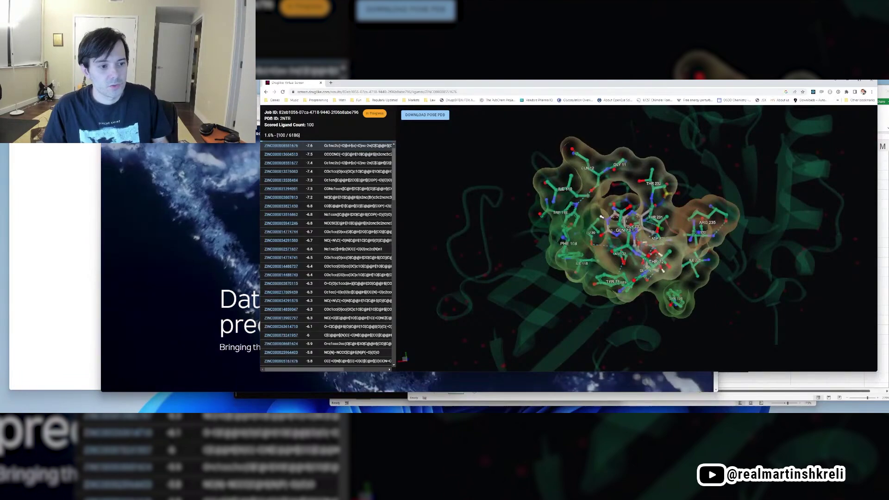
# Step: Close the virtual screen results and minimize the precision medicine website window behind them
pyautogui.click(320, 82)
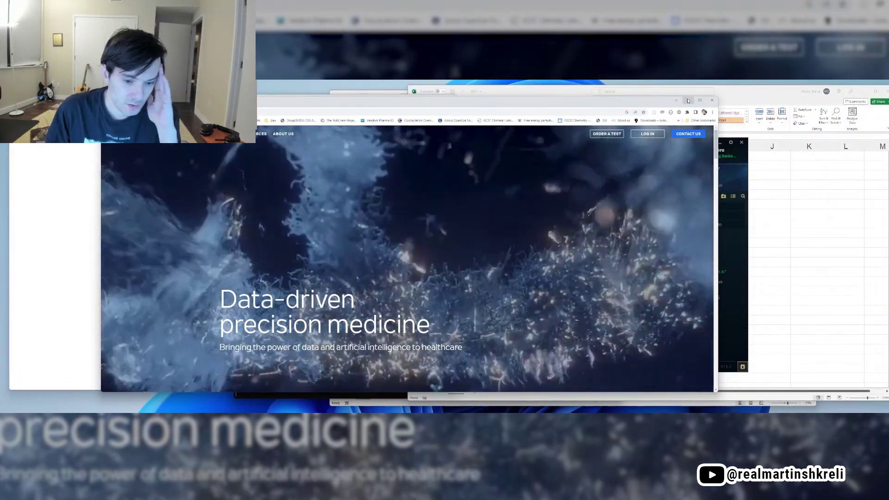
pyautogui.click(677, 100)
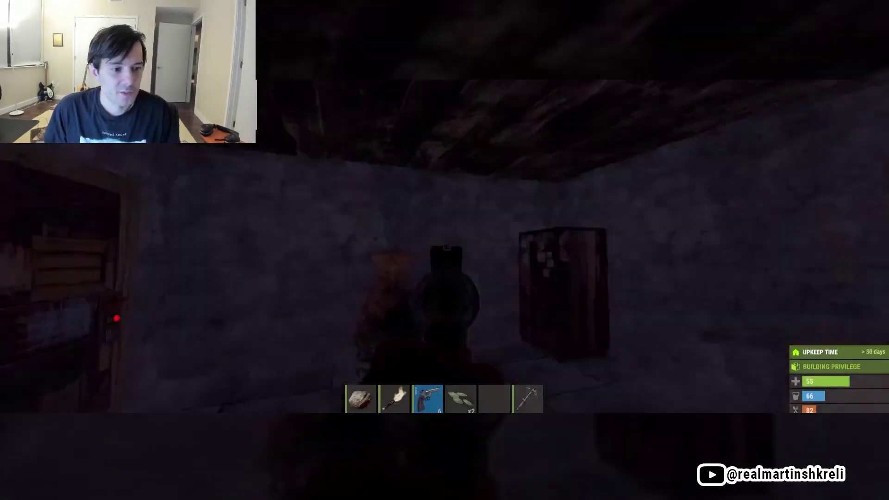
pyautogui.press('e')
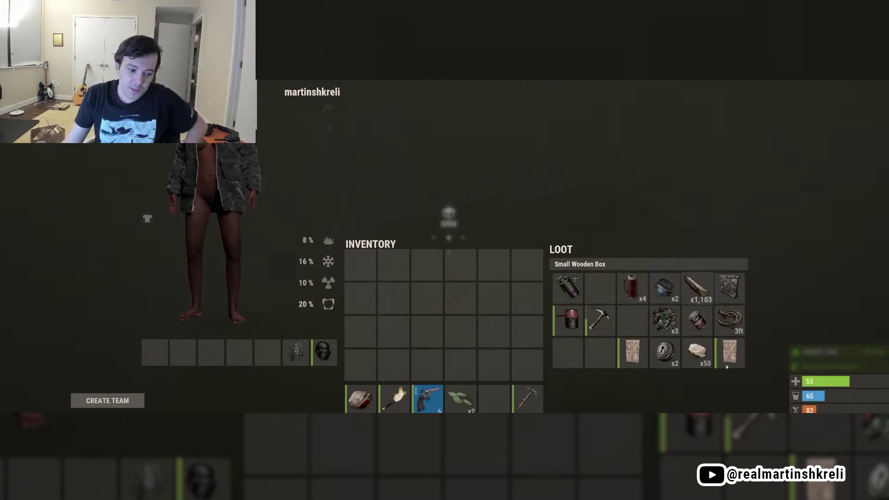
pyautogui.click(697, 320)
pyautogui.click(500, 216)
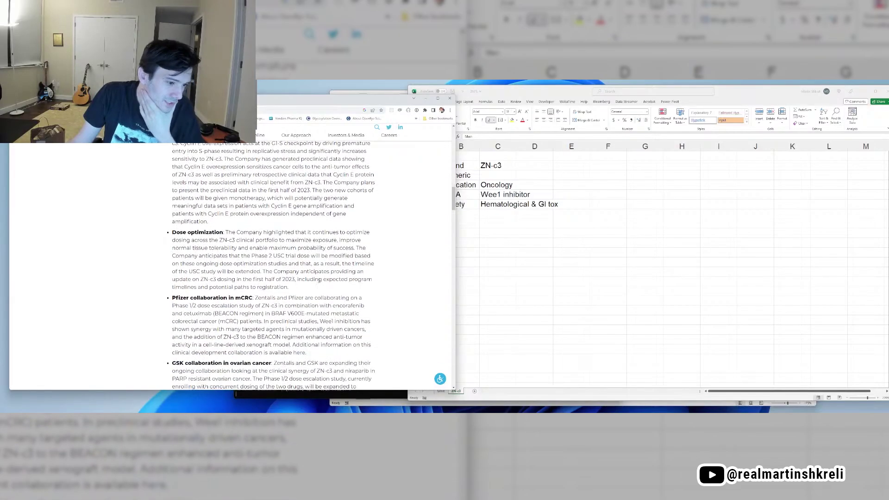
# Step: Read the ZN-c3 updates in the Zentalis press release, from dose optimization through the chemotherapy combination in osteosarcoma
pyautogui.moveTo(296, 288)
pyautogui.mouseDown()
pyautogui.moveTo(171, 227)
pyautogui.moveTo(296, 272)
pyautogui.moveTo(308, 292)
pyautogui.mouseUp()
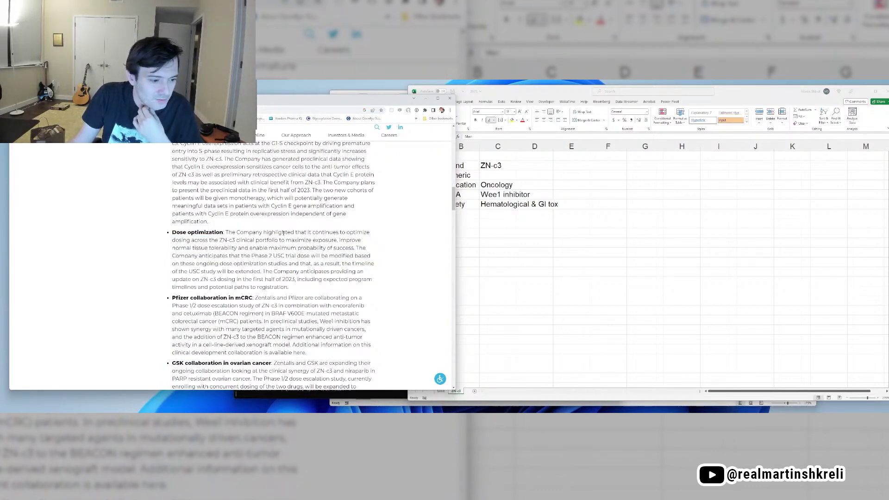
pyautogui.scroll(-5, 226, 240)
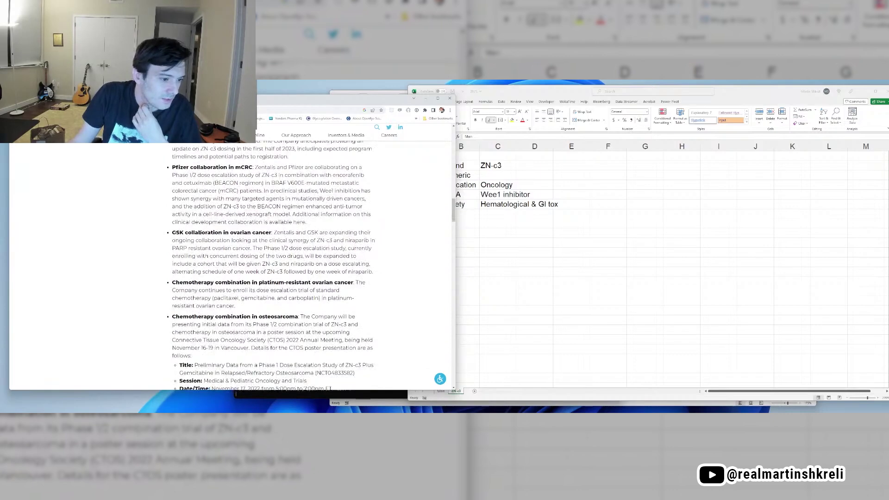
pyautogui.moveTo(195, 232); pyautogui.dragTo(166, 234)
pyautogui.click(166, 235)
pyautogui.scroll(-4, 223, 219)
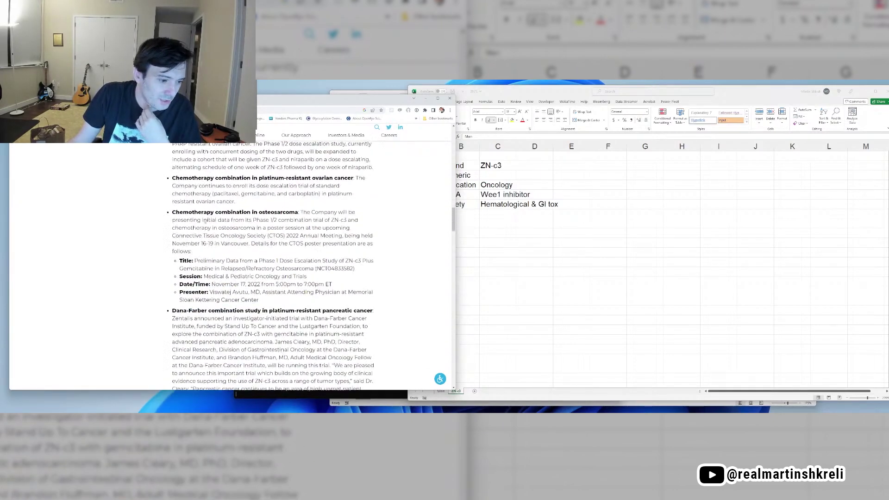
pyautogui.doubleClick(278, 212)
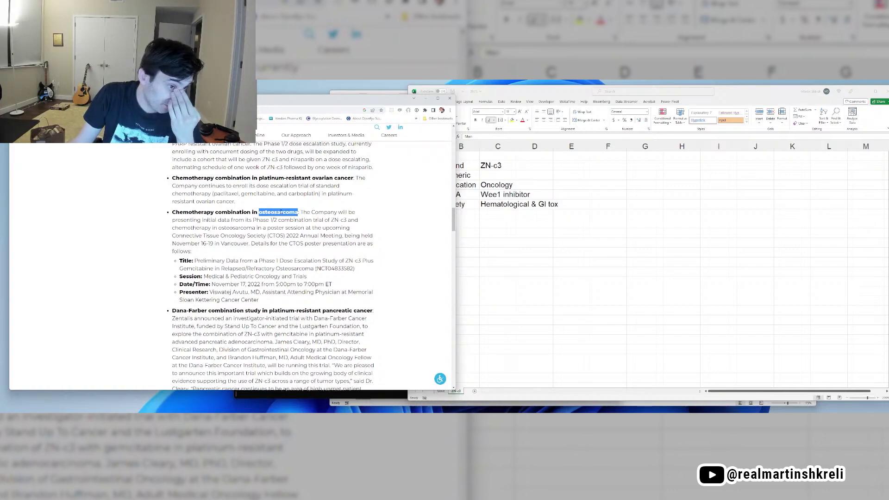
# Step: Switch to the Oncology workbook, add Osteosarcoma in a new row above Ovarian on the Main sheet, and close the workbook
pyautogui.click(505, 239)
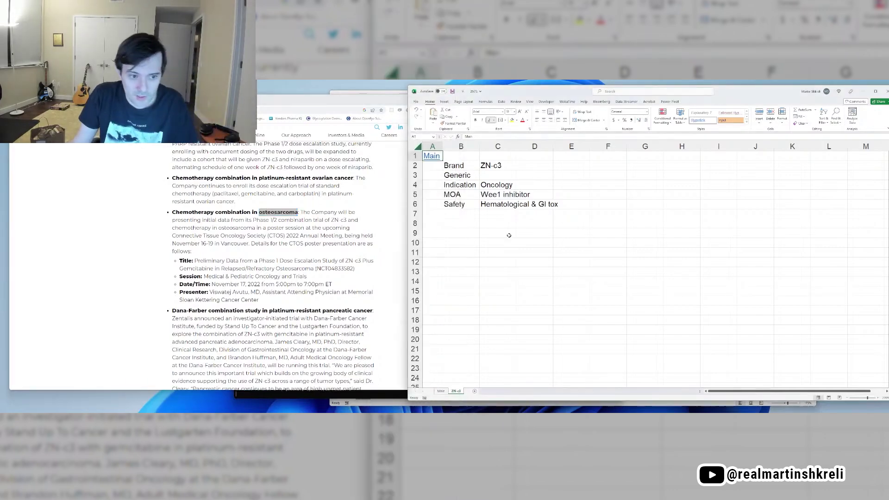
pyautogui.hotkey('alt', 'Escape')
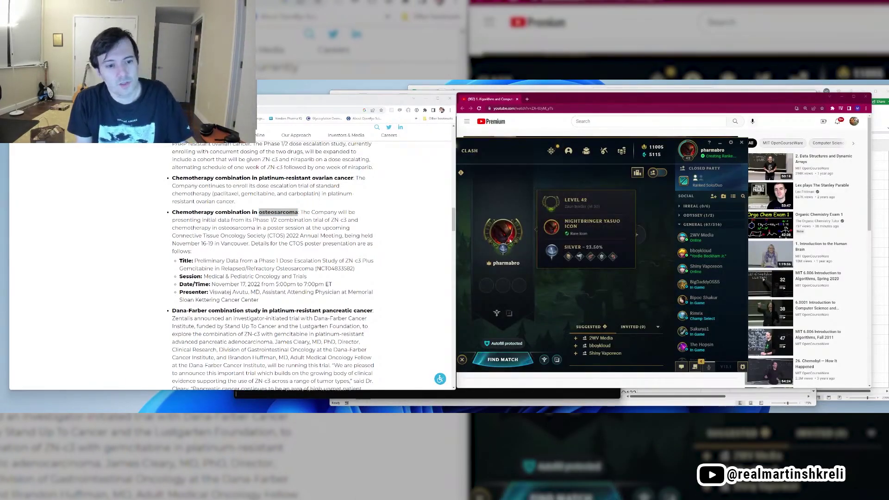
pyautogui.hotkey('alt', 'Tab')
pyautogui.hotkey('alt', 'Tab')
pyautogui.hotkey('alt', 'Tab')
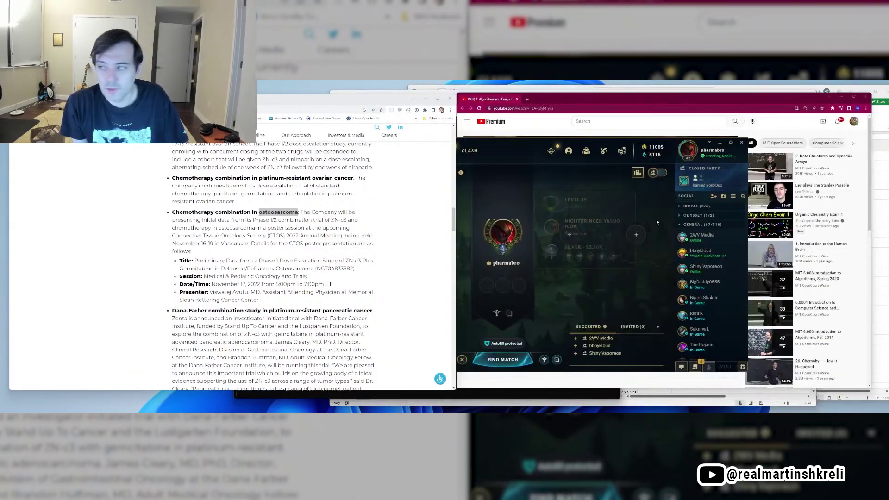
pyautogui.hotkey('alt', 'Tab')
pyautogui.press('Up')
pyautogui.press('Up')
pyautogui.press('Up')
pyautogui.press('Up')
pyautogui.hotkey('shift', 'space')
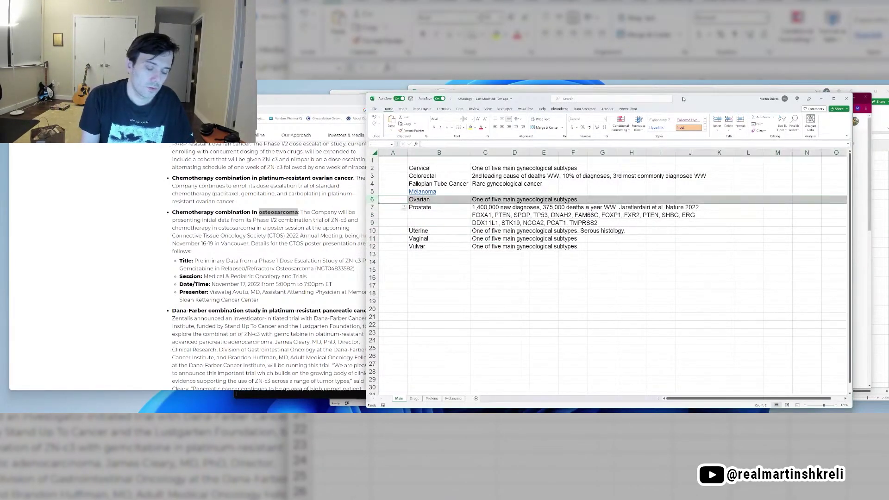
pyautogui.hotkey('ctrl', 'shift', '+')
pyautogui.write('Osteosarcoma')
pyautogui.press('Tab')
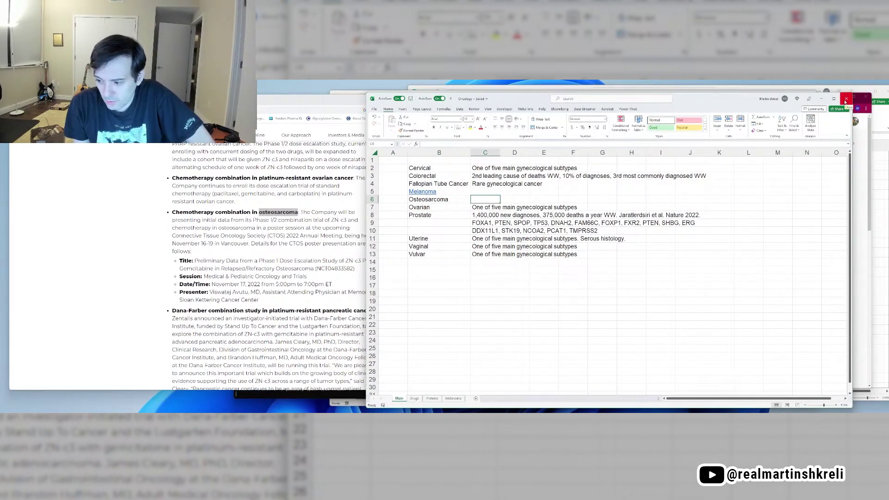
pyautogui.click(845, 100)
# Step: Widen the browser window and review the rest of the Zentalis third quarter 2022 release, through the operations statement and balance sheet data
pyautogui.moveTo(456, 221); pyautogui.dragTo(576, 227)
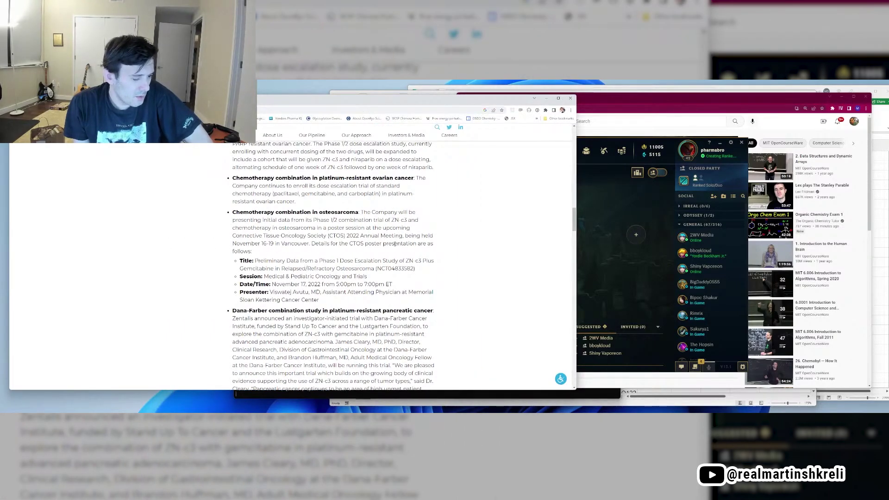
pyautogui.moveTo(323, 300); pyautogui.dragTo(233, 212)
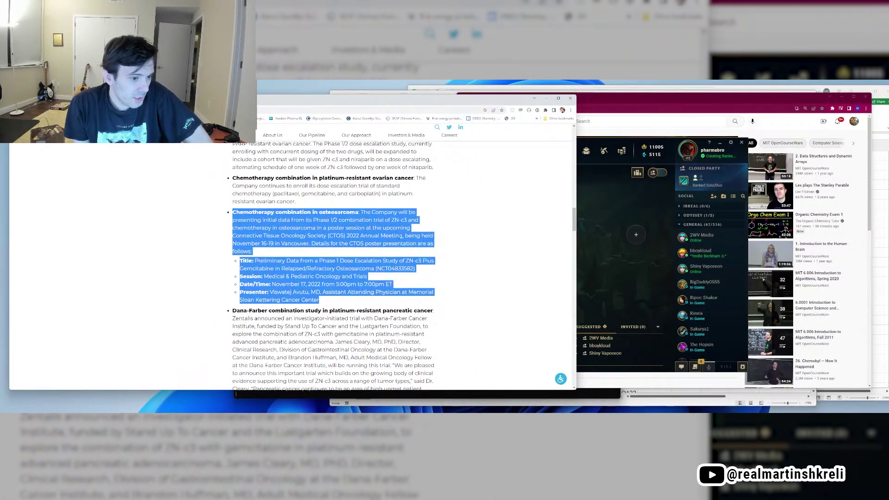
pyautogui.scroll(-6, 355, 236)
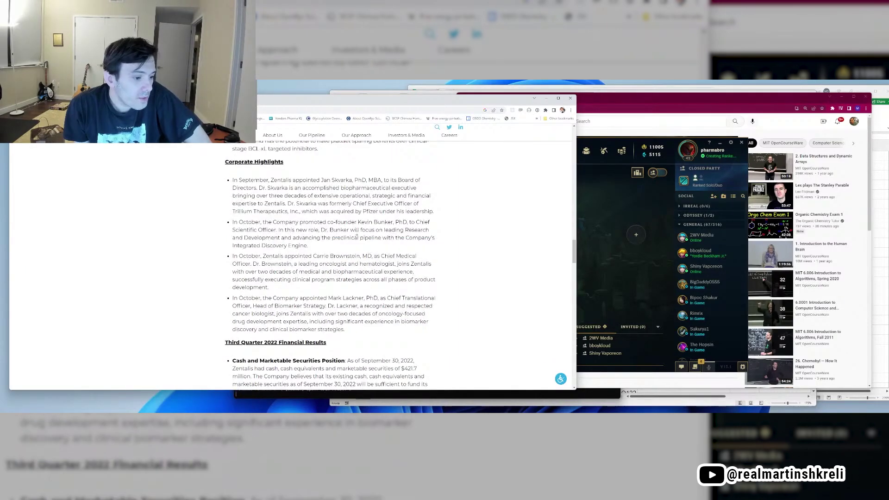
pyautogui.scroll(-4, 356, 237)
pyautogui.scroll(-5, 357, 234)
pyautogui.scroll(-10, 357, 234)
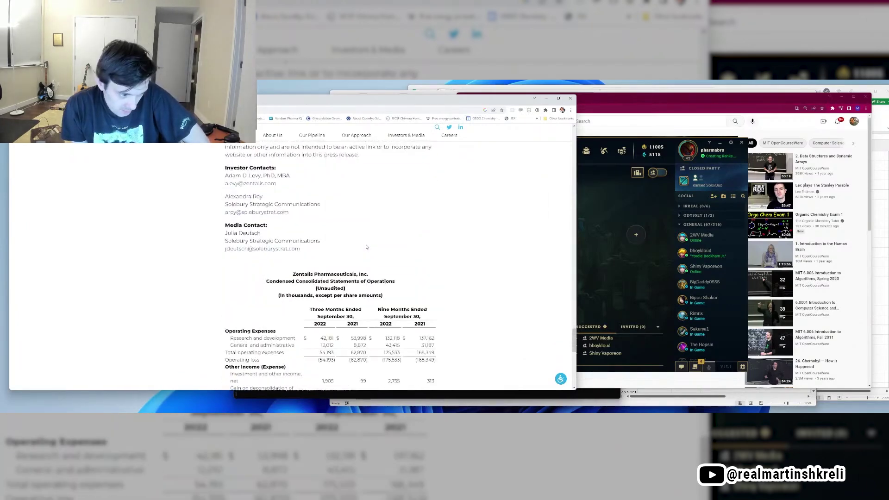
pyautogui.scroll(-4, 366, 247)
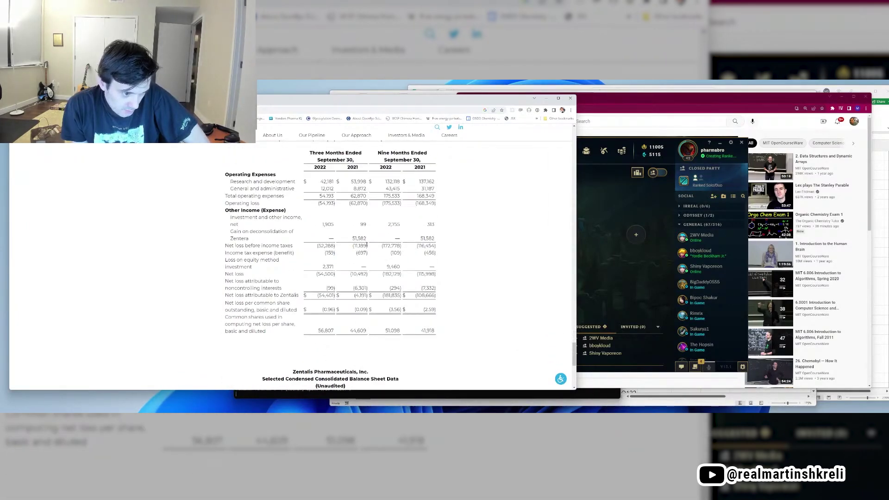
pyautogui.scroll(-1, 367, 245)
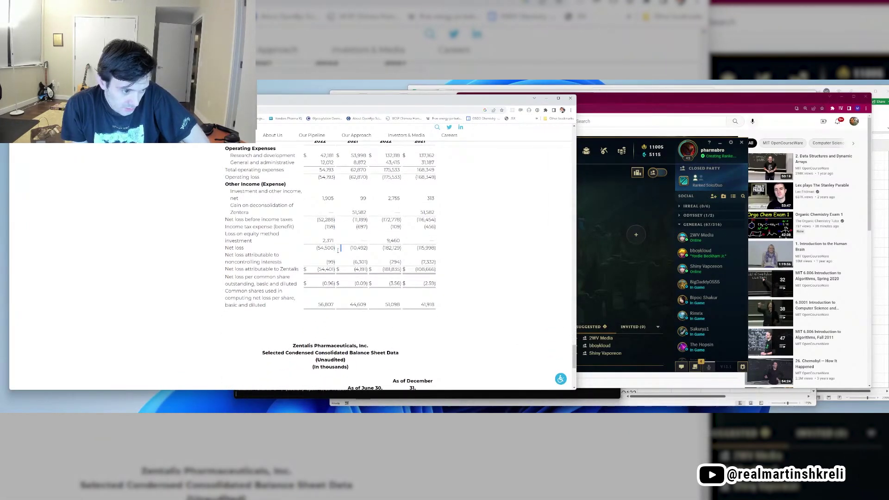
pyautogui.scroll(-4, 413, 245)
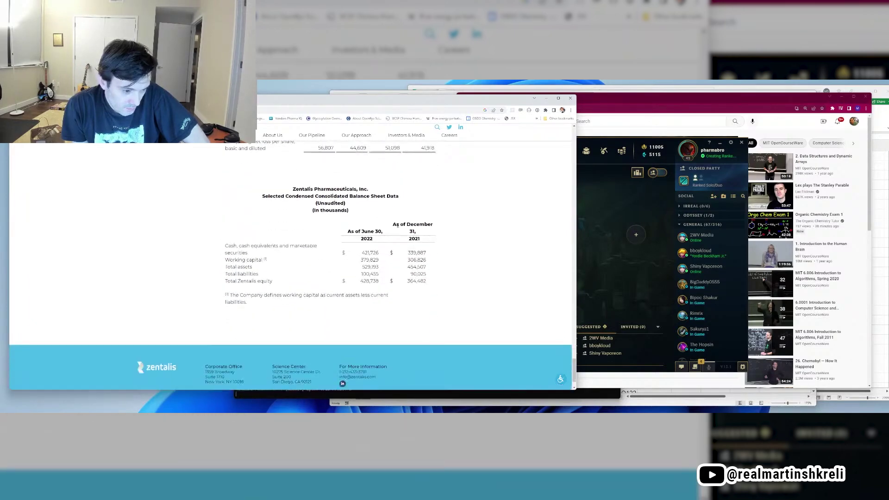
# Step: Return to the Zentalis home page, open its investor section and review the company profile and stock quote
pyautogui.hotkey('alt', 'Left')
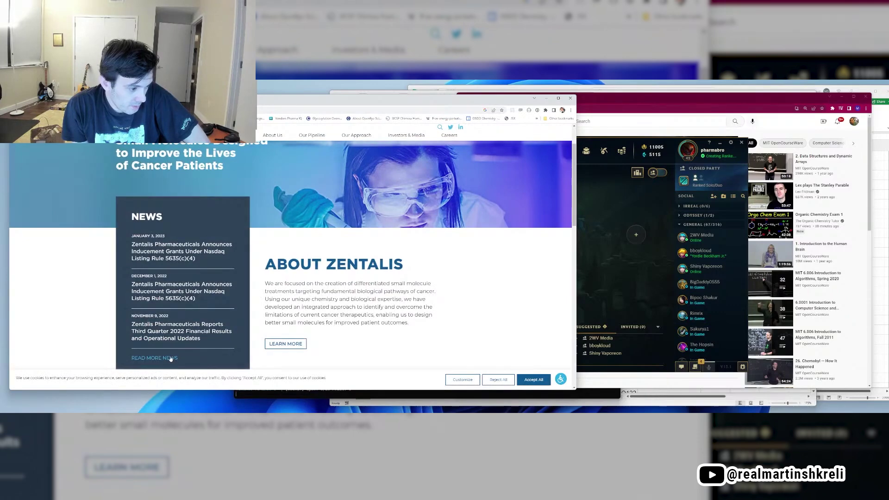
pyautogui.click(170, 359)
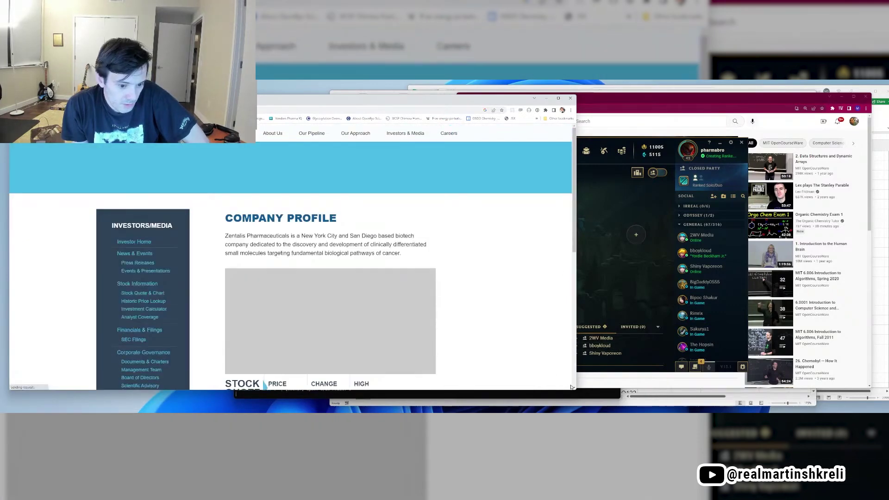
pyautogui.moveTo(309, 235); pyautogui.dragTo(360, 264)
pyautogui.click(359, 265)
pyautogui.scroll(-4, 361, 262)
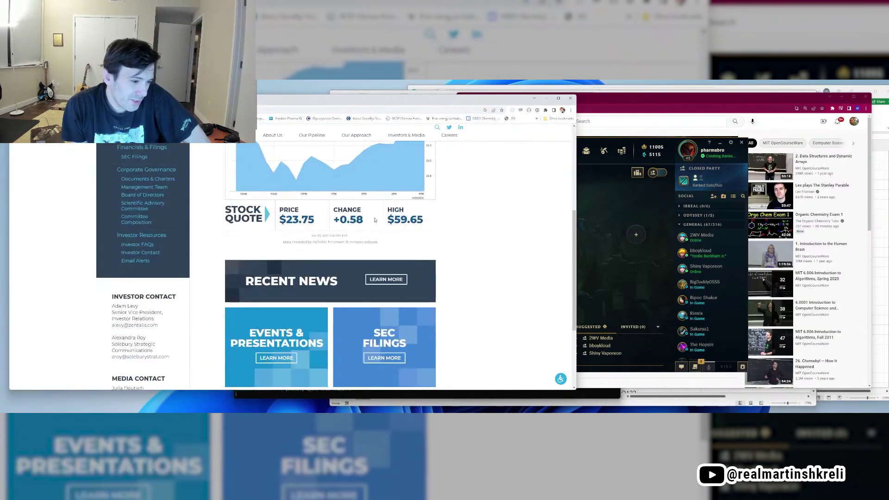
pyautogui.scroll(-3, 375, 220)
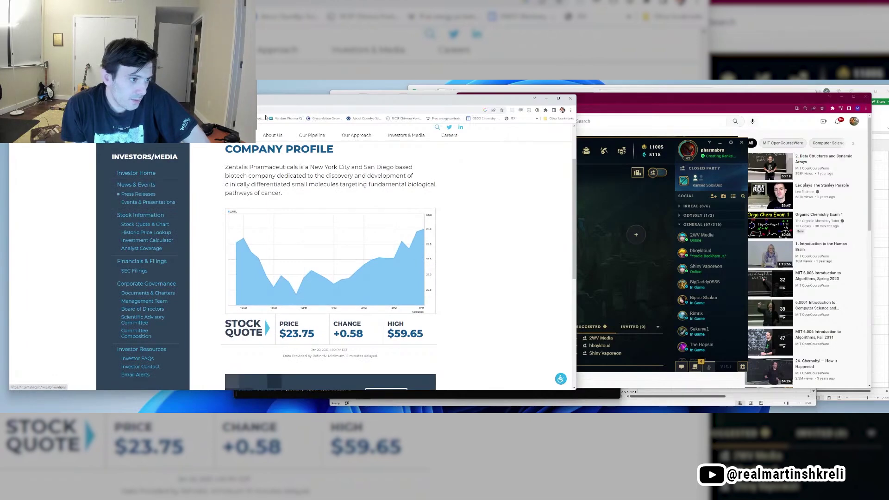
# Step: Open the Zentalis second quarter 2022 results press release and read its leadership summary and program highlights
pyautogui.rightClick(359, 294)
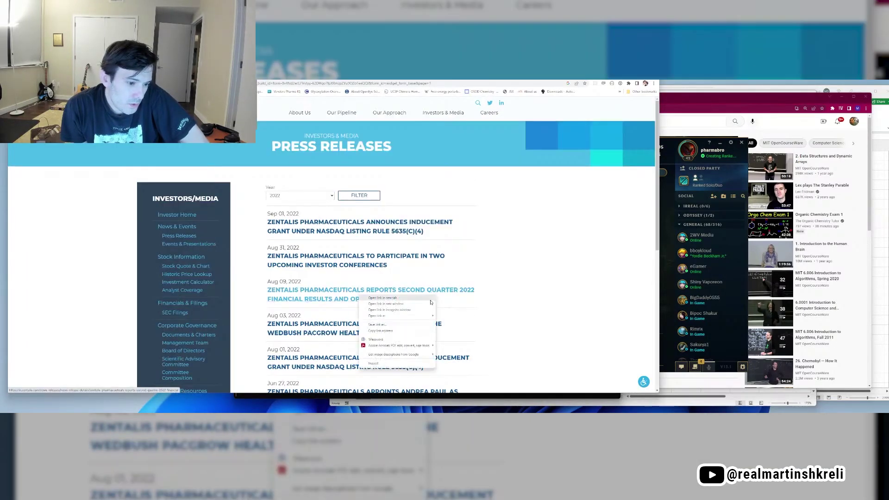
pyautogui.click(427, 305)
pyautogui.scroll(-1, 381, 228)
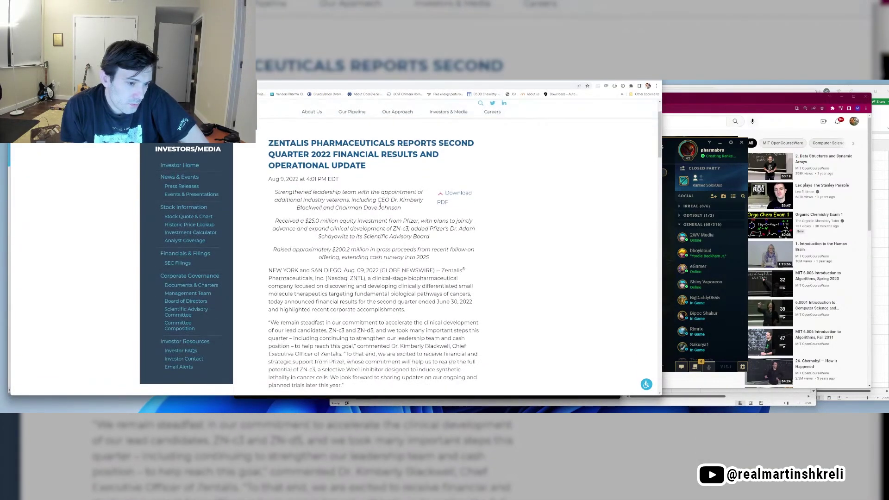
pyautogui.moveTo(359, 201); pyautogui.dragTo(412, 213)
pyautogui.click(409, 209)
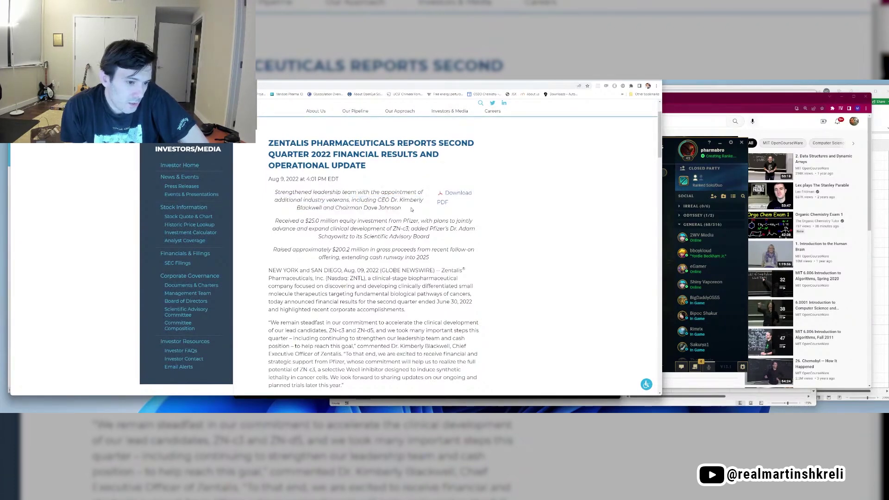
pyautogui.scroll(-3, 359, 244)
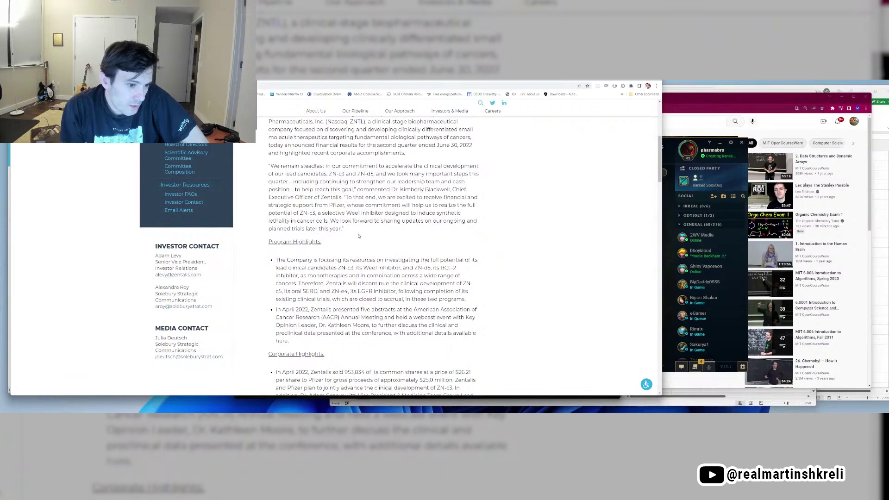
pyautogui.moveTo(300, 291); pyautogui.dragTo(308, 283)
pyautogui.click(308, 284)
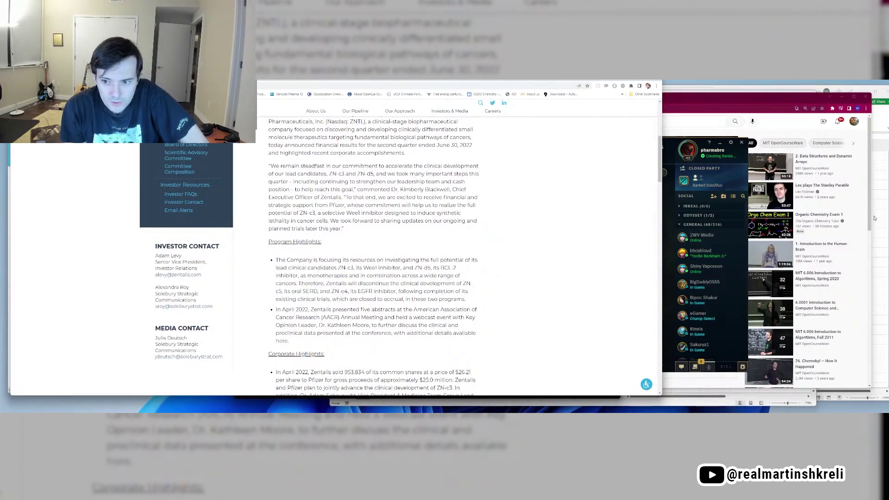
# Step: In the Zentalis workbook, edit the discontinued-drugs note on the Main sheet to read "Discontinued ZN-c5 (SERD), ZN-e4 (EGFR)"
pyautogui.click(875, 218)
pyautogui.click(432, 155)
pyautogui.click(536, 189)
pyautogui.click(621, 245)
pyautogui.press('F2')
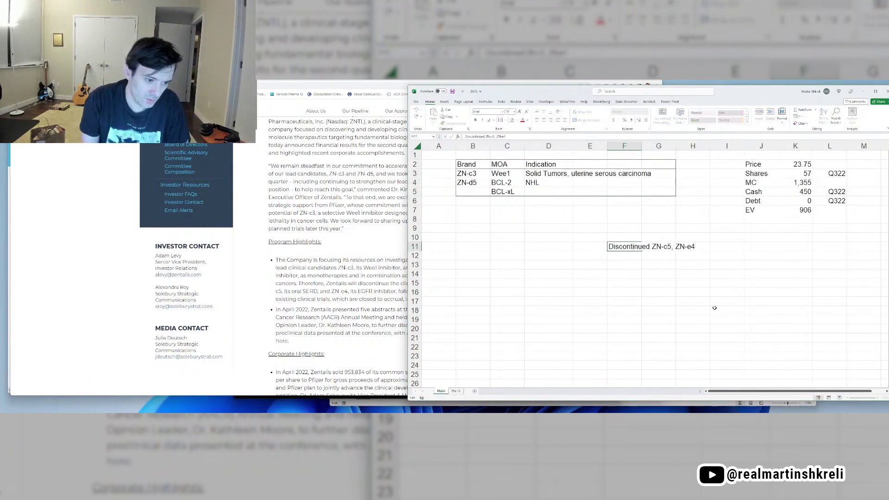
pyautogui.write('(SERD),')
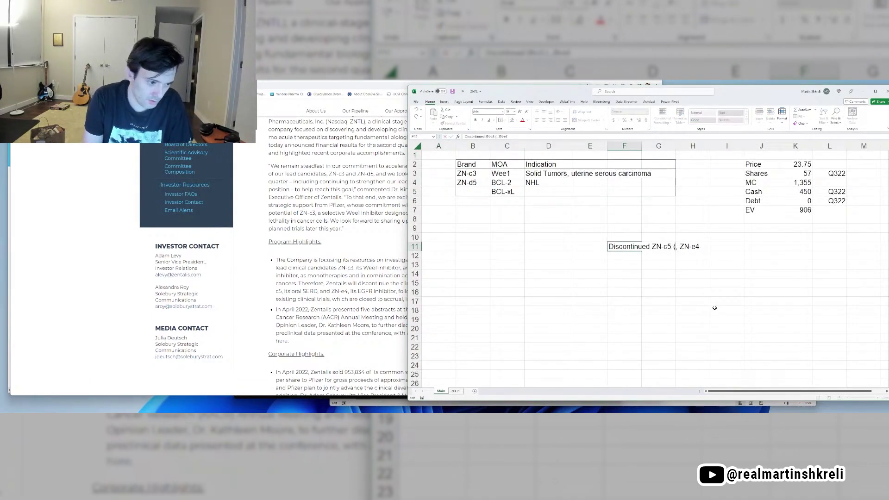
pyautogui.write(' ZN-e4 (EGFR)')
pyautogui.press('Return')
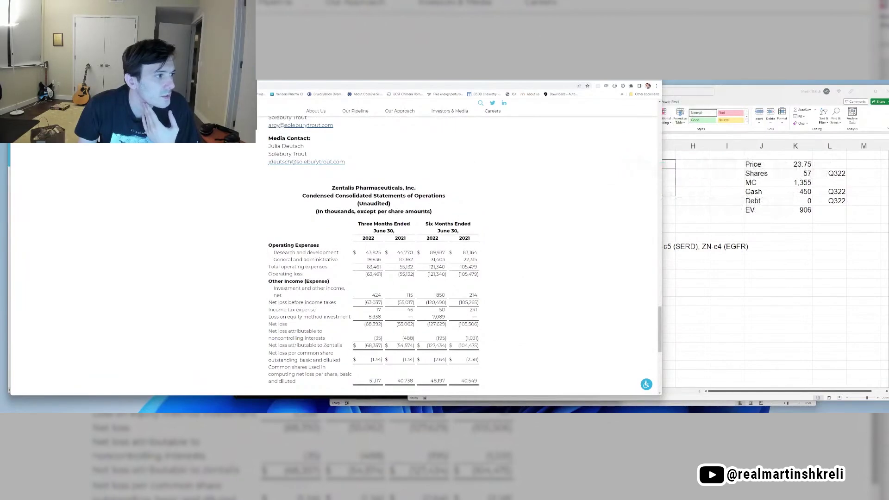
# Step: Close the second quarter release, browse the older 2022 Zentalis press releases, and open and read the May 16 CEO appointment release
pyautogui.hotkey('ctrl', 'w')
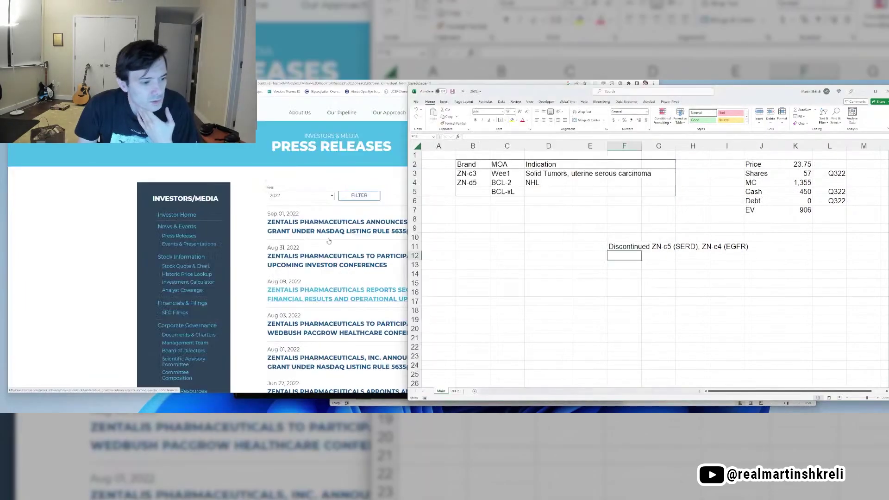
pyautogui.scroll(-1, 348, 247)
pyautogui.click(121, 298)
pyautogui.scroll(-4, 437, 241)
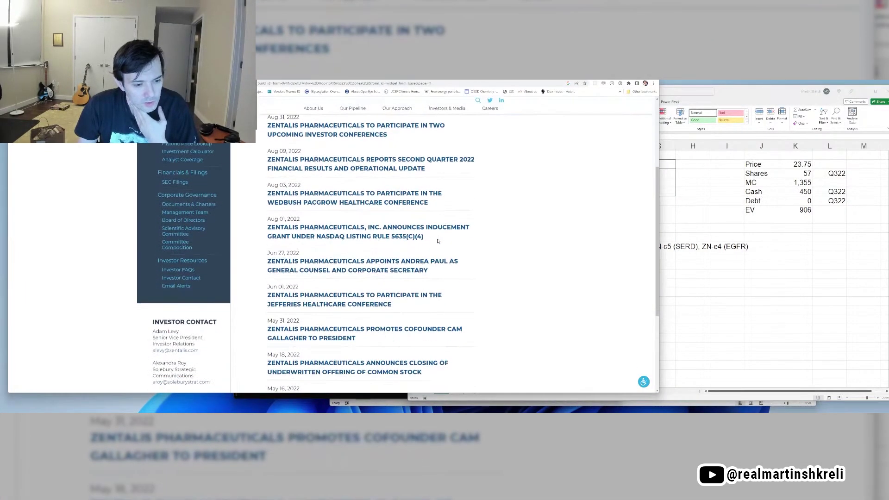
pyautogui.scroll(-3, 430, 271)
pyautogui.rightClick(375, 228)
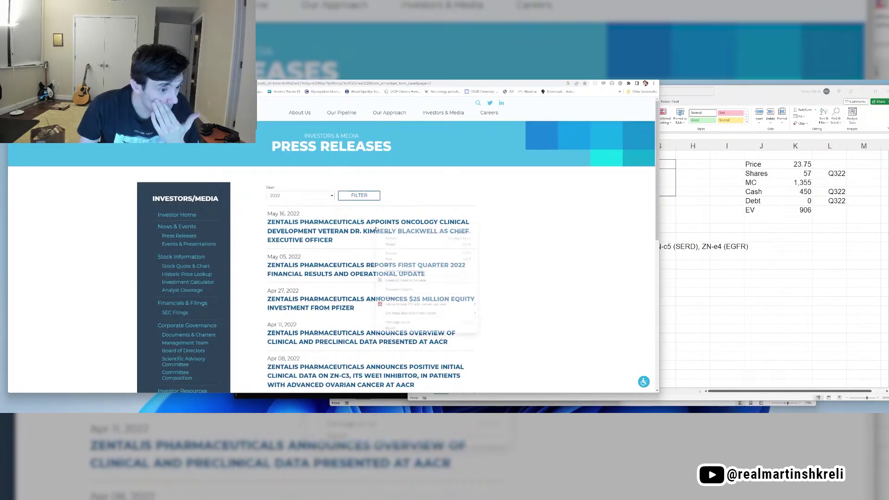
pyautogui.rightClick(356, 234)
pyautogui.click(370, 242)
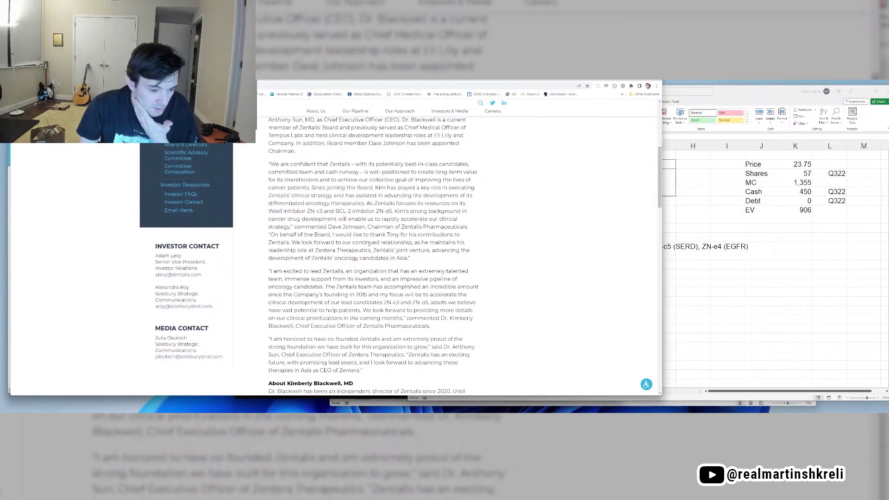
pyautogui.scroll(-2, 368, 243)
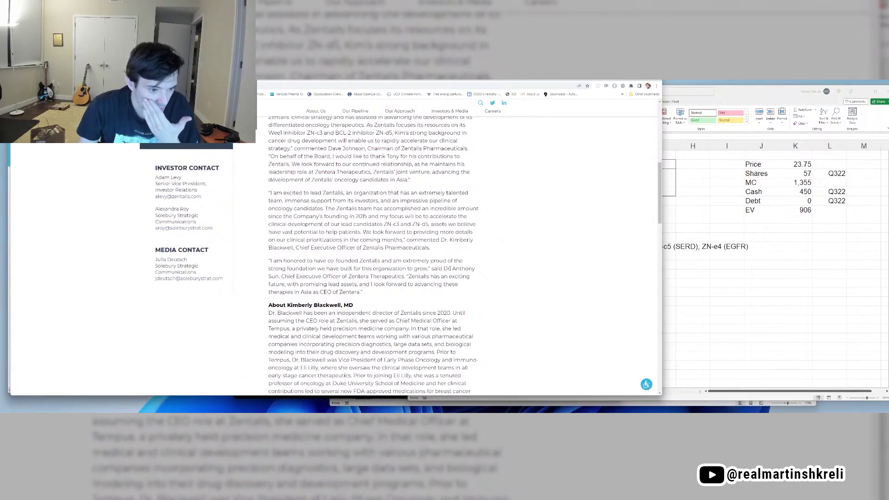
pyautogui.moveTo(449, 268); pyautogui.dragTo(481, 294)
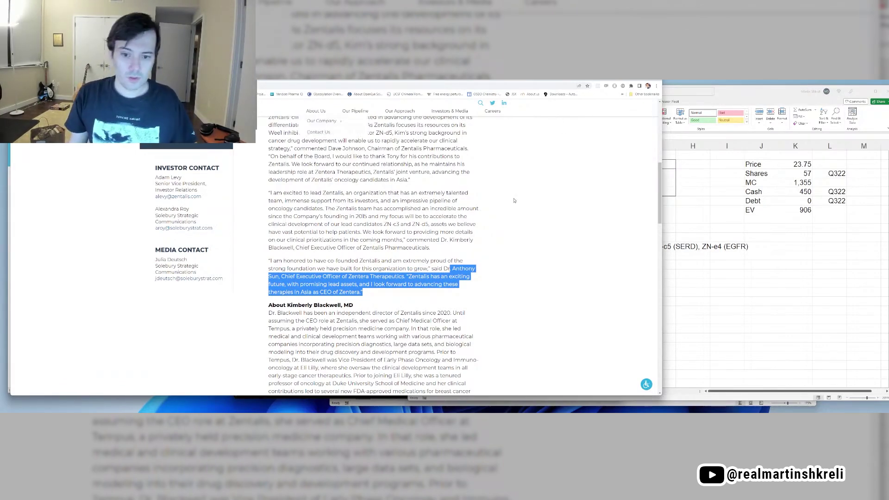
# Step: Switch to the workbook listing biotech companies and enter 2015 in the Founded column of the Zentalis row
pyautogui.click(754, 250)
pyautogui.hotkey('alt', 'Tab')
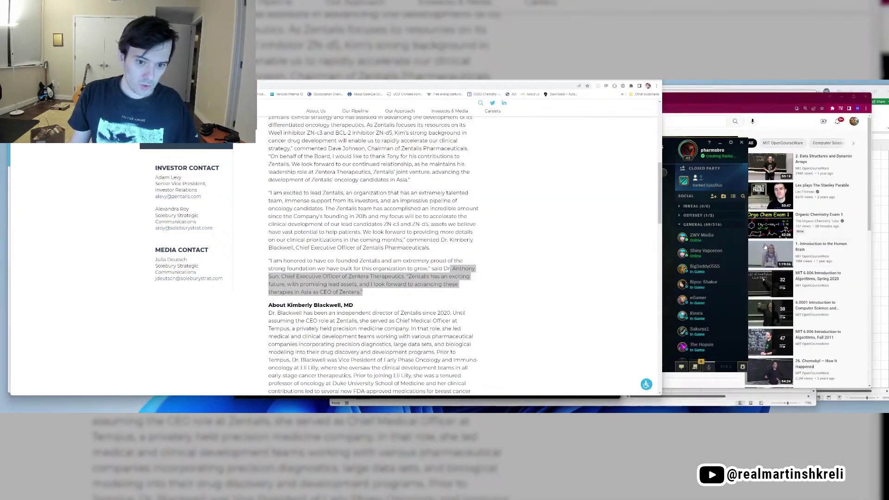
pyautogui.hotkey('alt', 'Tab')
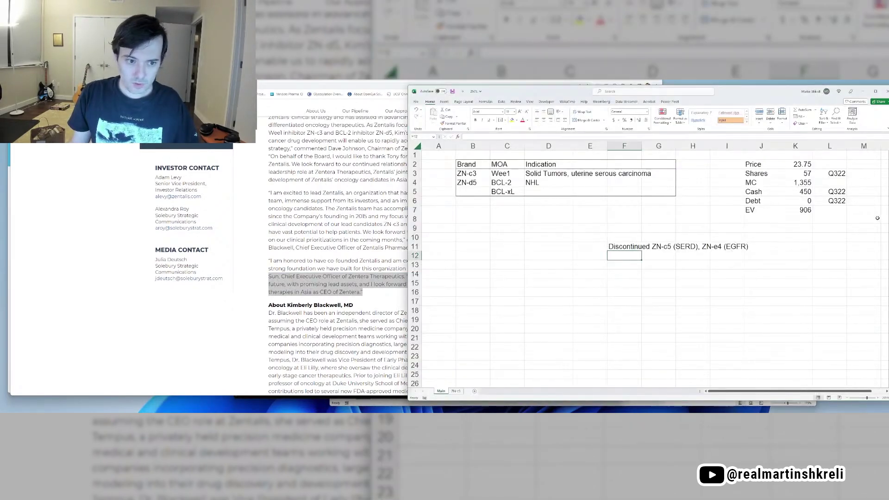
pyautogui.hotkey('alt', 'Tab')
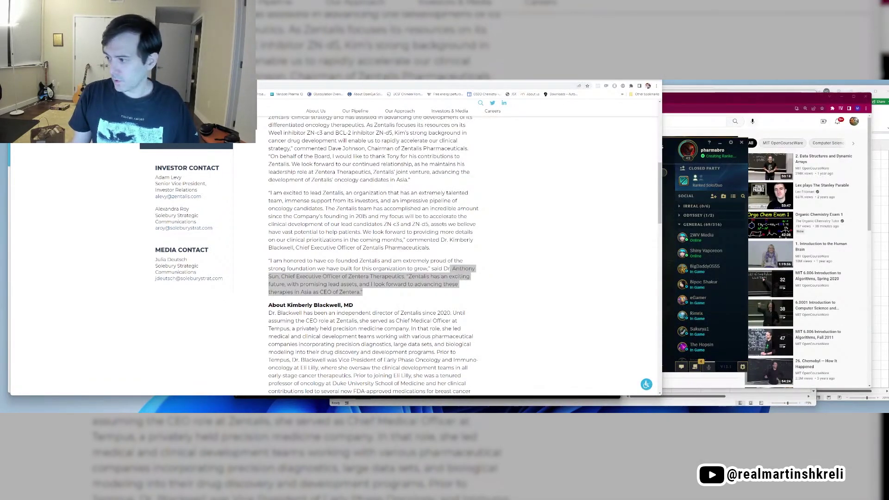
pyautogui.hotkey('alt', 'Tab')
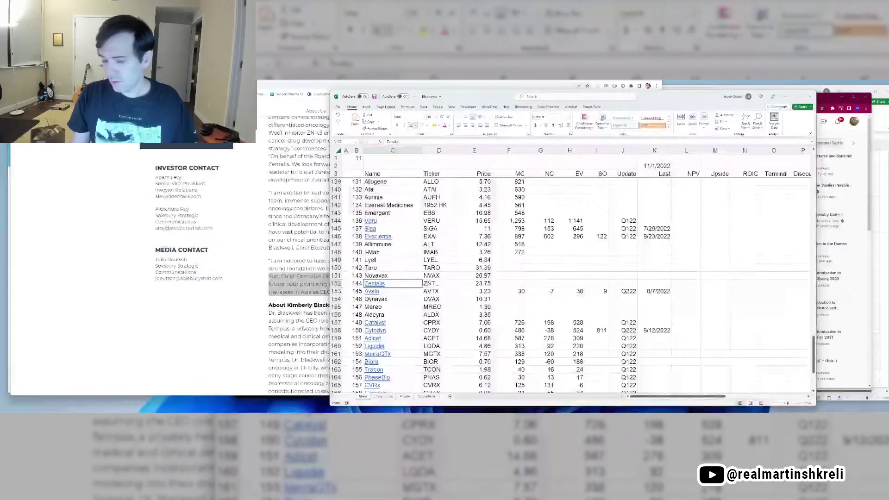
pyautogui.press('Right')
pyautogui.press('Right')
pyautogui.press('Right')
pyautogui.press('Right')
pyautogui.press('Right')
pyautogui.press('Right')
pyautogui.press('Right')
pyautogui.press('Right')
pyautogui.press('Right')
pyautogui.press('Right')
pyautogui.press('Right')
pyautogui.press('Right')
pyautogui.press('Right')
pyautogui.press('Right')
pyautogui.press('Right')
pyautogui.press('Right')
pyautogui.press('Right')
pyautogui.press('Right')
pyautogui.press('Right')
pyautogui.press('Right')
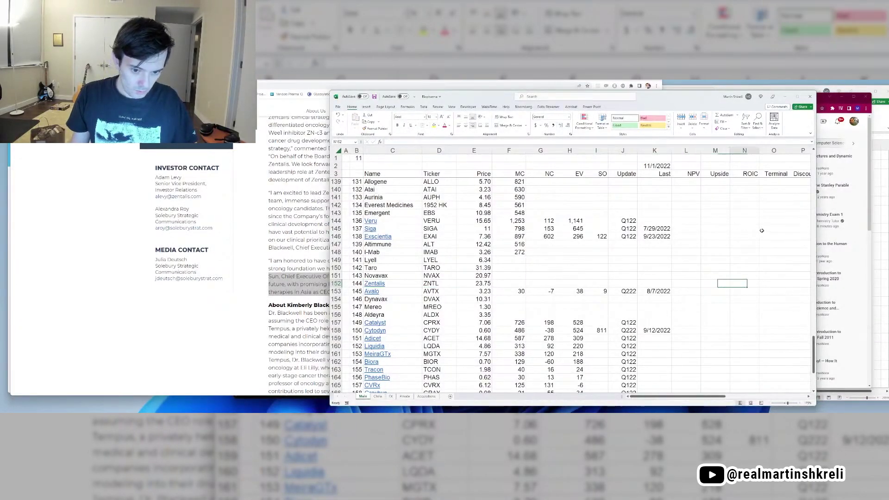
pyautogui.press('Right')
pyautogui.press('Right')
pyautogui.press('Right')
pyautogui.press('Right')
pyautogui.press('Right')
pyautogui.press('Right')
pyautogui.press('Right')
pyautogui.press('Right')
pyautogui.press('Right')
pyautogui.press('Right')
pyautogui.press('Right')
pyautogui.press('Right')
pyautogui.press('Right')
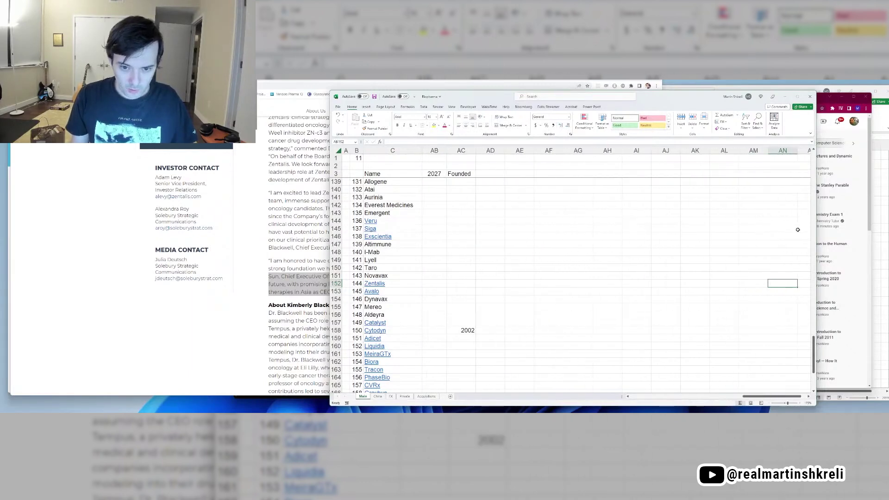
pyautogui.press('Left')
pyautogui.press('Left')
pyautogui.press('Left')
pyautogui.press('Left')
pyautogui.press('Left')
pyautogui.press('Left')
pyautogui.press('Left')
pyautogui.press('Left')
pyautogui.press('Left')
pyautogui.press('Left')
pyautogui.press('Left')
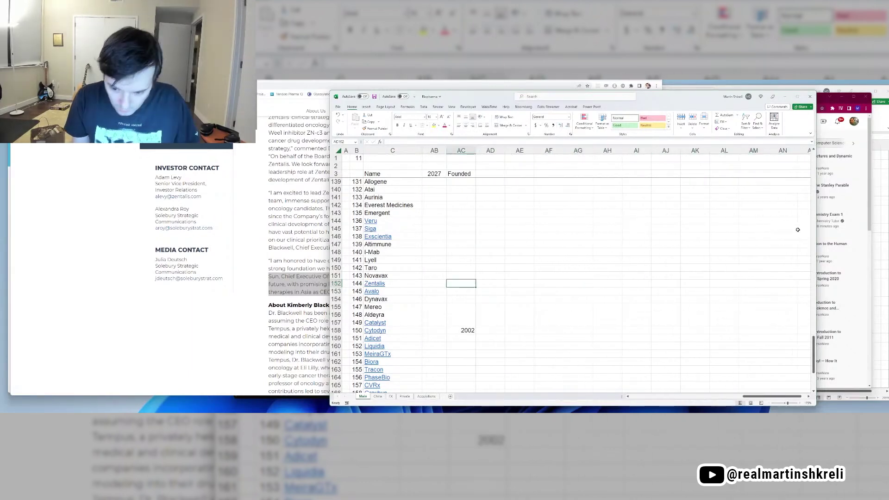
pyautogui.write('2015')
# Step: Link the SO cell of the Zentalis row to the Shares value in the Zentalis workbook
pyautogui.press('Left')
pyautogui.press('Left')
pyautogui.press('Left')
pyautogui.press('Left')
pyautogui.press('Left')
pyautogui.press('Left')
pyautogui.press('Left')
pyautogui.press('Left')
pyautogui.press('Left')
pyautogui.press('Left')
pyautogui.press('Left')
pyautogui.press('Left')
pyautogui.press('Left')
pyautogui.press('Left')
pyautogui.press('Left')
pyautogui.press('Left')
pyautogui.press('Left')
pyautogui.press('Left')
pyautogui.press('Left')
pyautogui.press('Left')
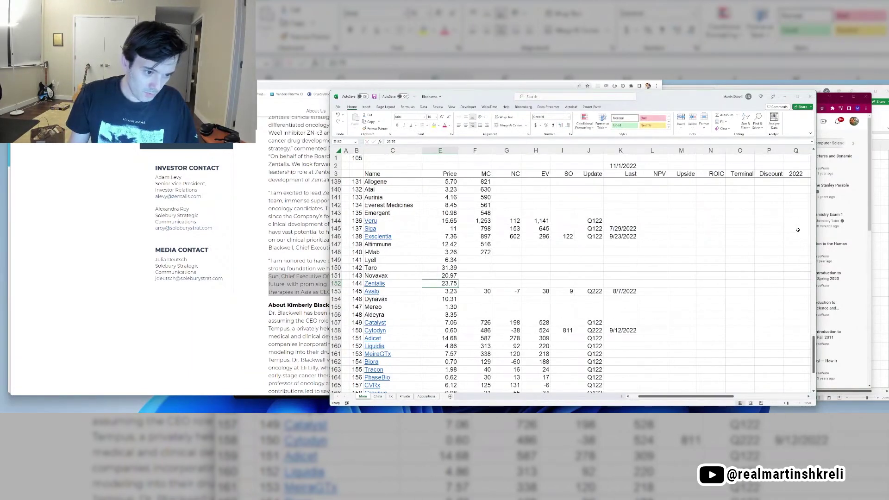
pyautogui.press('Right')
pyautogui.press('Right')
pyautogui.press('Right')
pyautogui.press('Right')
pyautogui.press('Right')
pyautogui.press('Right')
pyautogui.press('Left')
pyautogui.write('+')
pyautogui.hotkey('ctrl', 'Tab')
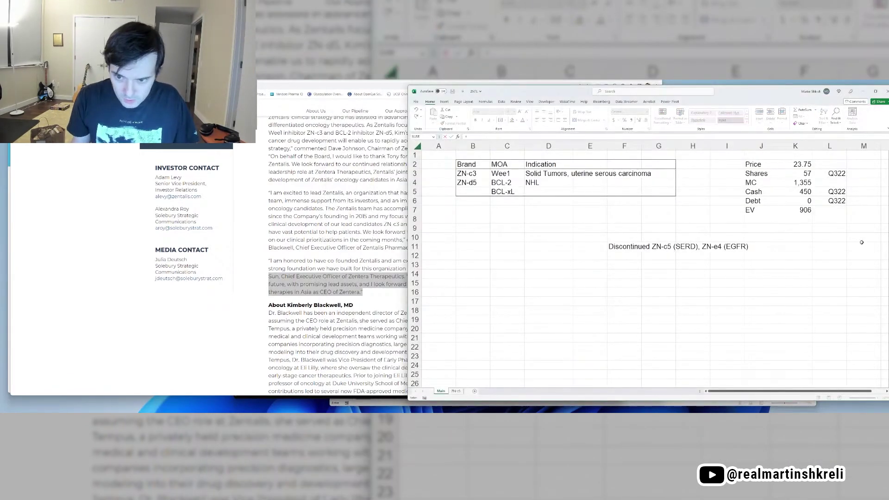
pyautogui.click(801, 173)
pyautogui.press('Tab')
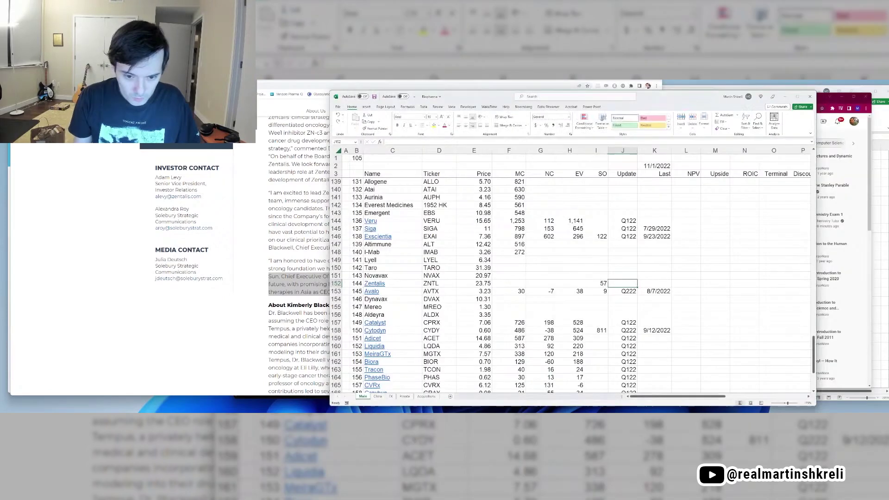
# Step: Fill in the Zentalis row with 1/21/2023 as the Last date and Q322 as the Update quarter
pyautogui.press('Right')
pyautogui.write('1/')
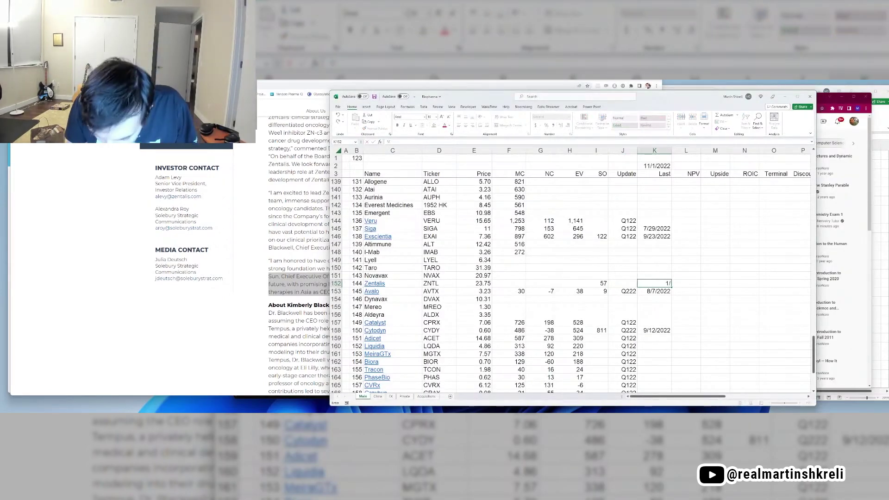
pyautogui.write('21/2023')
pyautogui.press('Tab')
pyautogui.press('Left')
pyautogui.press('Left')
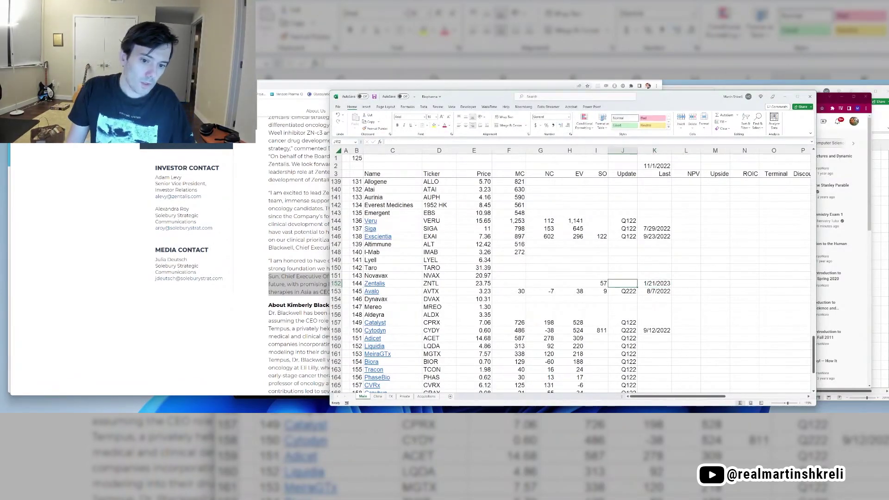
pyautogui.write('Q322')
# Step: Calculate the Zentalis market cap as price times shares outstanding, and set the number format of its MC, NC and EV cells
pyautogui.press('Left')
pyautogui.press('Left')
pyautogui.press('Left')
pyautogui.press('Left')
pyautogui.write('+')
pyautogui.press('Left')
pyautogui.write('*')
pyautogui.press('Right')
pyautogui.press('Right')
pyautogui.press('Right')
pyautogui.press('Tab')
pyautogui.press('Left')
pyautogui.press('Down')
pyautogui.press('Right')
pyautogui.press('Up')
pyautogui.press('Left')
pyautogui.hotkey('shift', 'Right')
pyautogui.hotkey('shift', 'Right')
pyautogui.hotkey('ctrl', '1')
pyautogui.press('Return')
# Step: Calculate the Zentalis EV as market cap minus net cash, and begin a net cash formula referencing the Zentalis workbook
pyautogui.press('Right')
pyautogui.press('Right')
pyautogui.write('+')
pyautogui.press('Left')
pyautogui.press('Left')
pyautogui.write('-')
pyautogui.press('Left')
pyautogui.press('Return')
pyautogui.press('Up')
pyautogui.press('Left')
pyautogui.write('+')
pyautogui.hotkey('ctrl', 'Tab')
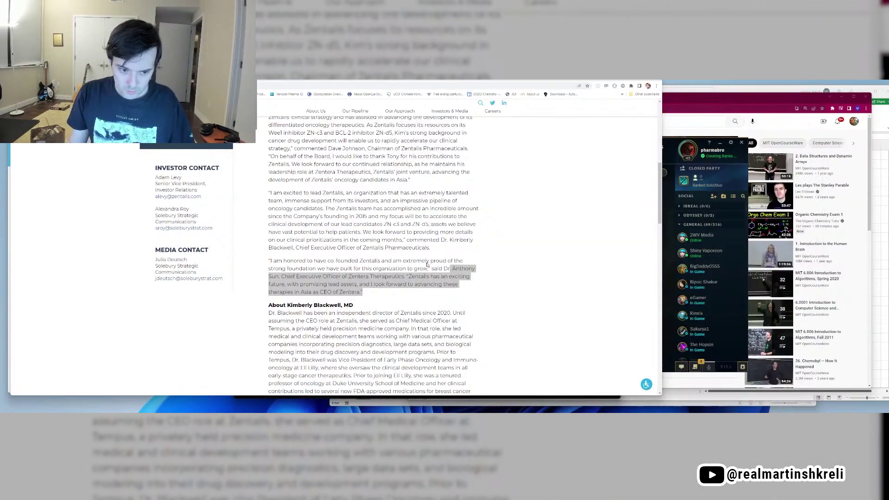
# Step: Finish reading the CEO release, return to the press release list, and open and read the April 8 ZN-c3 ovarian cancer data release
pyautogui.scroll(-1, 399, 268)
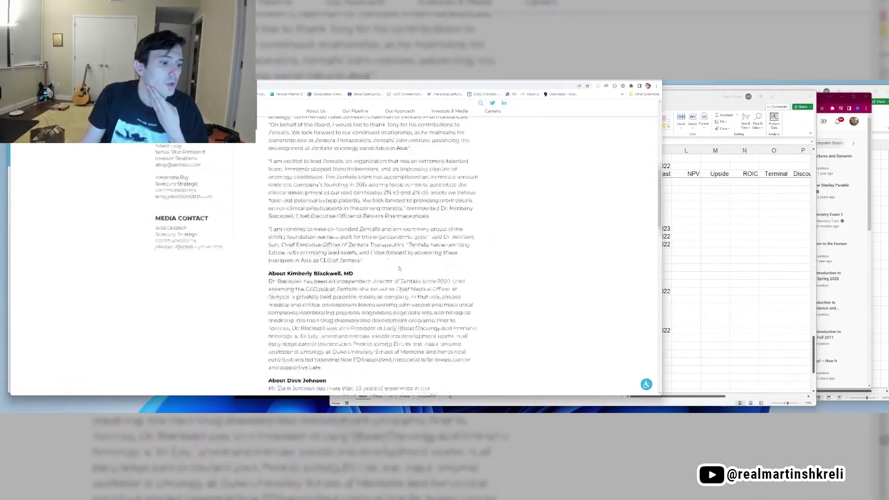
pyautogui.scroll(-6, 396, 262)
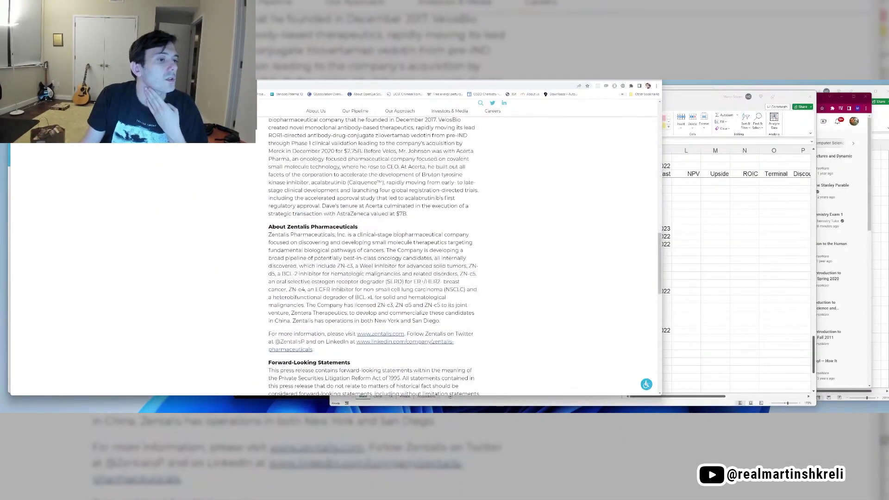
pyautogui.hotkey('alt', 'Left')
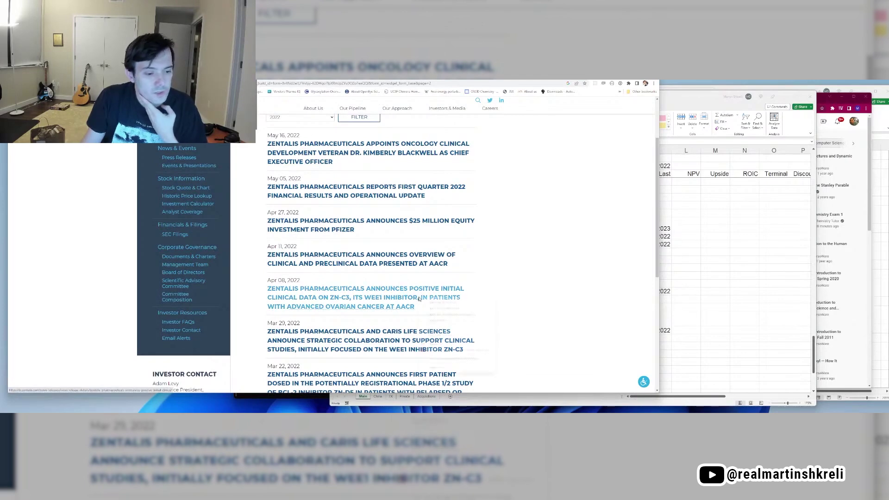
pyautogui.click(440, 295)
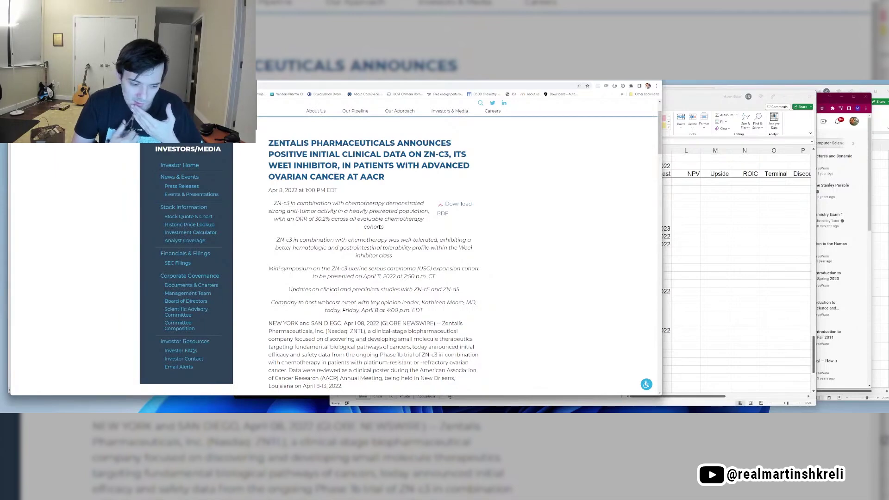
pyautogui.scroll(-10, 379, 227)
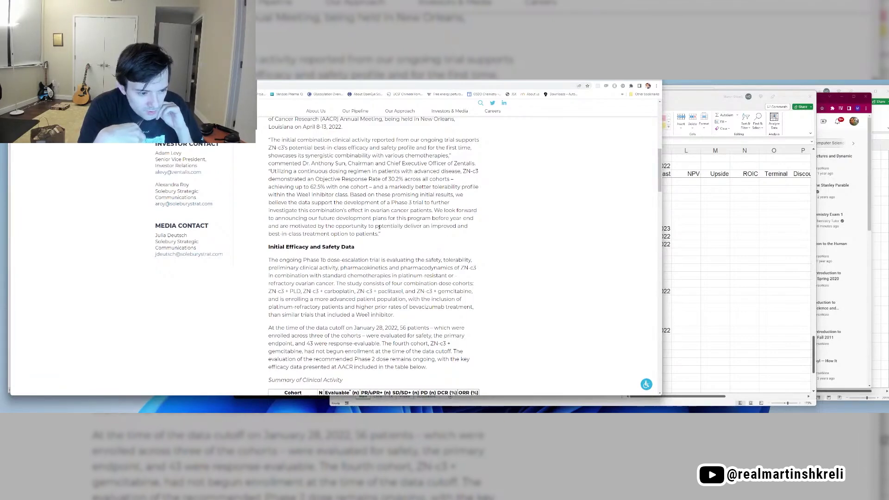
pyautogui.scroll(-5, 378, 227)
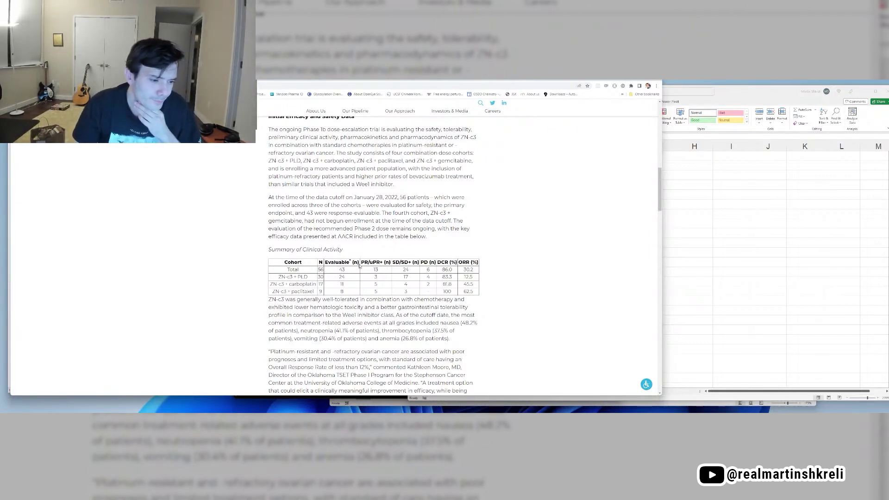
# Step: Search the web for "pld ovarian" in a new tab, check what PLD stands for in the results, and close the tab
pyautogui.hotkey('ctrl', 't')
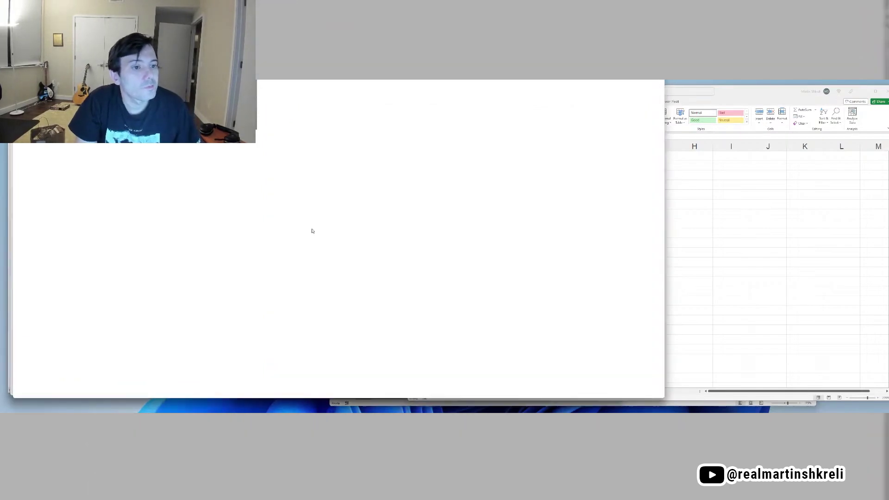
pyautogui.write('pld ovarian')
pyautogui.press('Return')
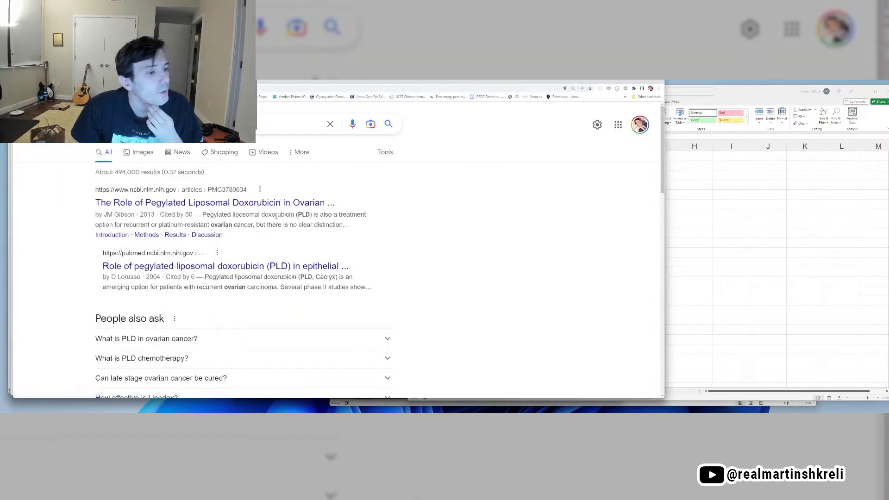
pyautogui.moveTo(292, 222); pyautogui.dragTo(334, 222)
pyautogui.click(335, 221)
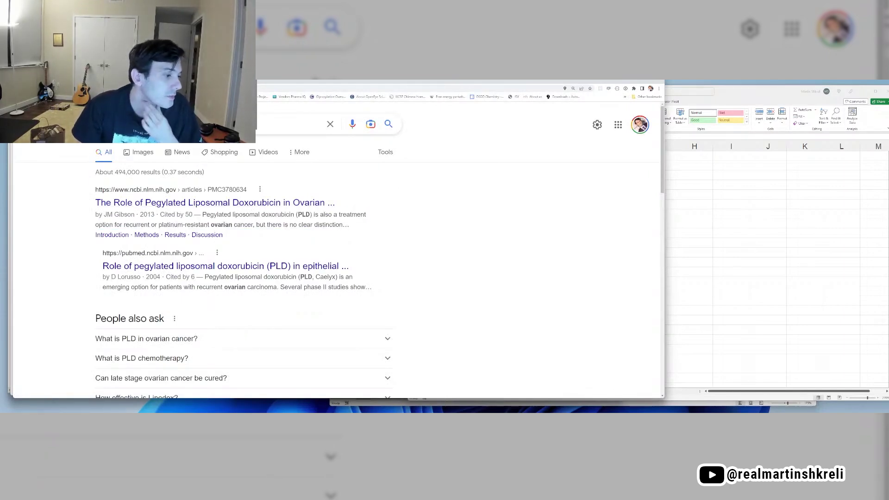
pyautogui.hotkey('ctrl', 'w')
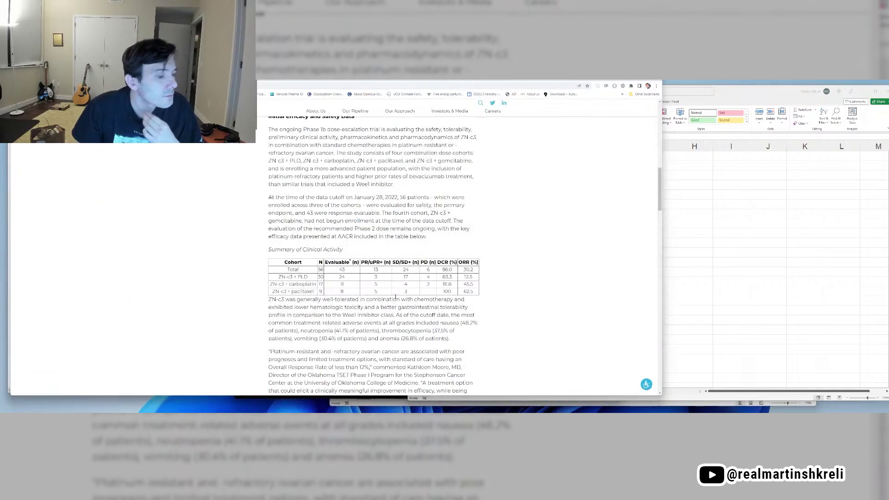
# Step: Review the ZN-c3 clinical activity table and tolerability text in the release, then switch to the ZN-c3 sheet of the Zentalis workbook
pyautogui.moveTo(439, 281); pyautogui.dragTo(477, 292)
pyautogui.click(469, 284)
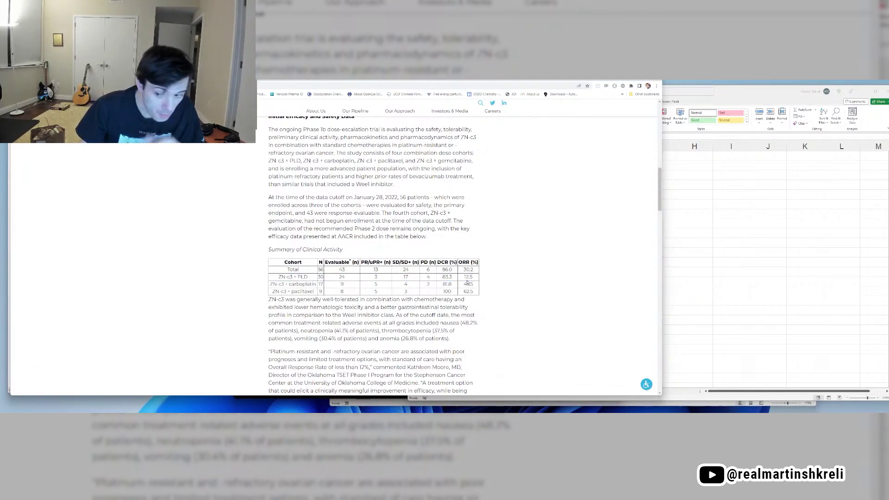
pyautogui.scroll(-2, 469, 282)
pyautogui.scroll(-1, 470, 283)
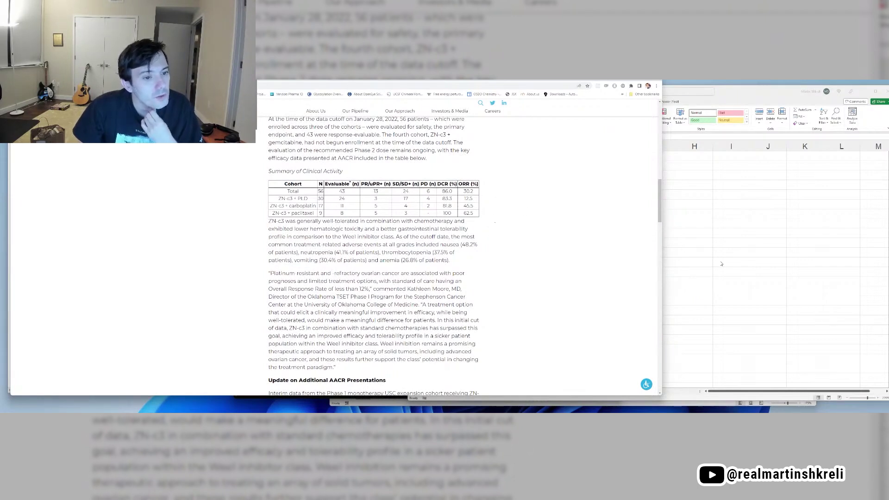
pyautogui.hotkey('alt', 'Tab')
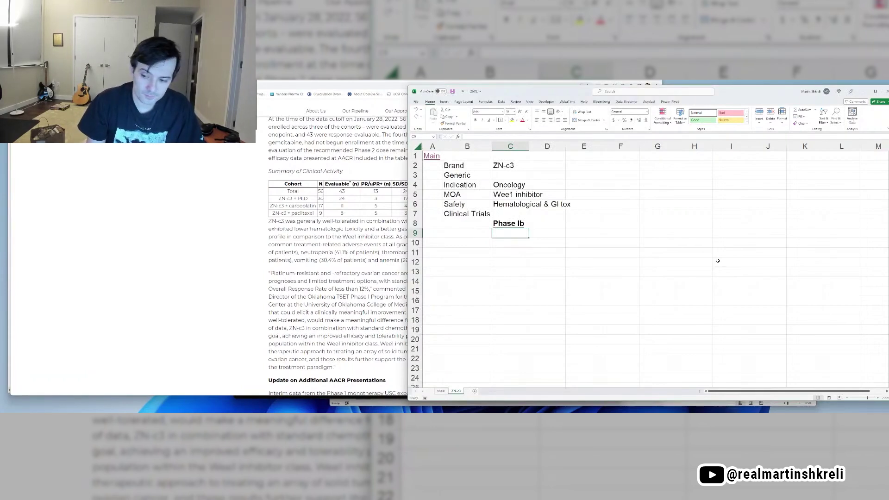
# Step: Complete the clinical trial heading in C8 of the ZN-c3 sheet as "Phase Ib n=56 uterine", checking the patient count in the release
pyautogui.press('Up')
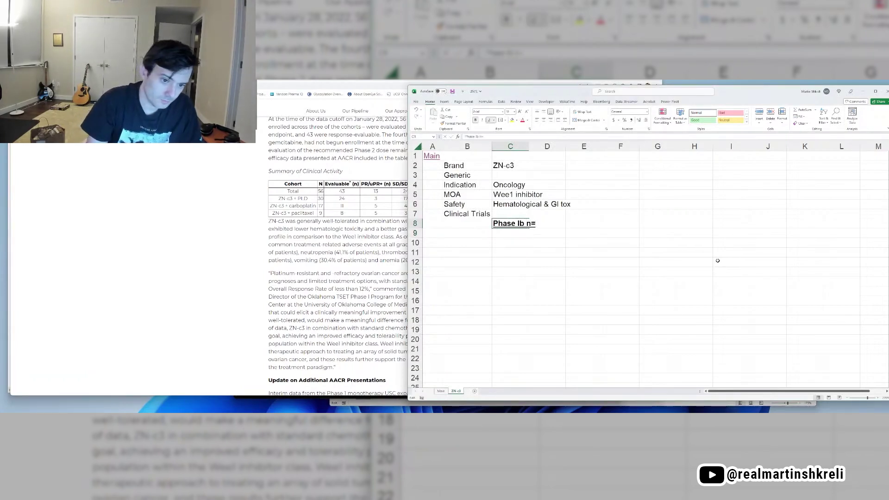
pyautogui.hotkey('alt', 'Tab')
pyautogui.hotkey('alt', 'Tab')
pyautogui.press('F2')
pyautogui.write('56')
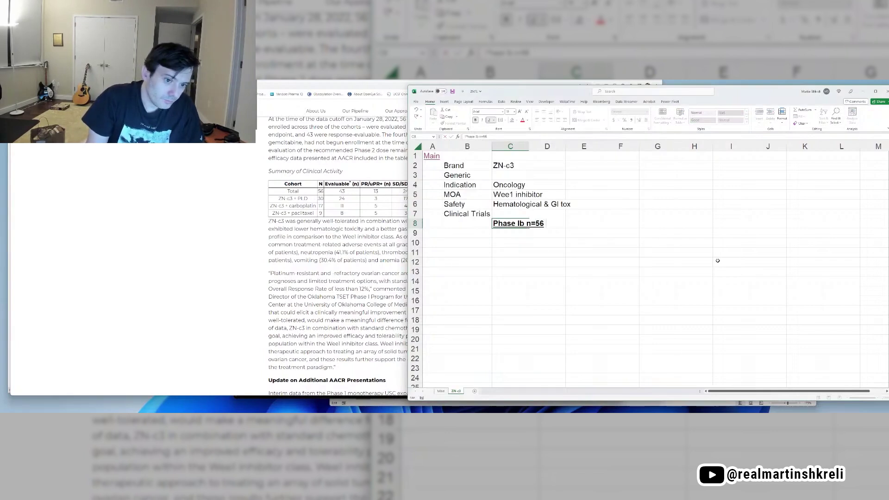
pyautogui.hotkey('alt', 'Tab')
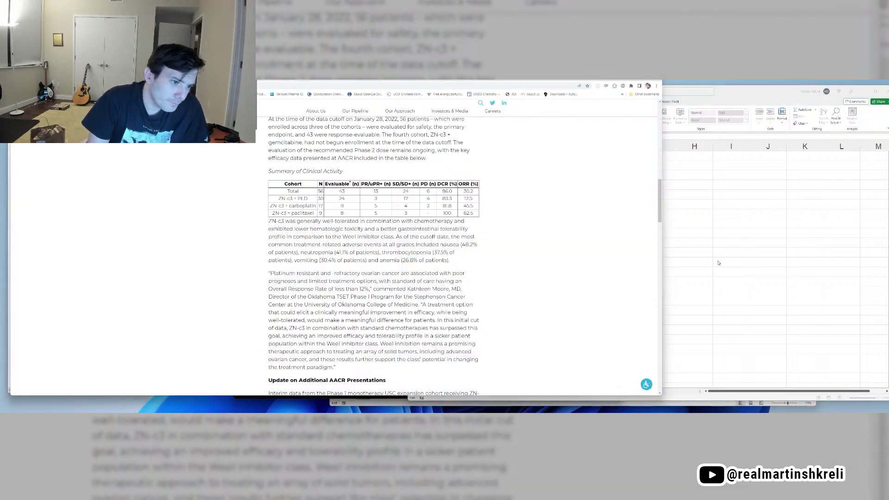
pyautogui.hotkey('alt', 'Tab')
pyautogui.write('ovarian')
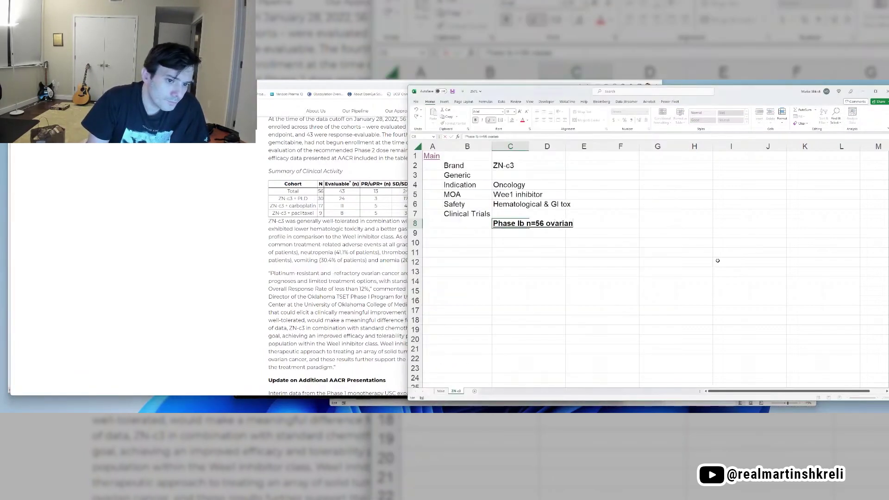
pyautogui.hotkey('ctrl', 'shift', 'Left')
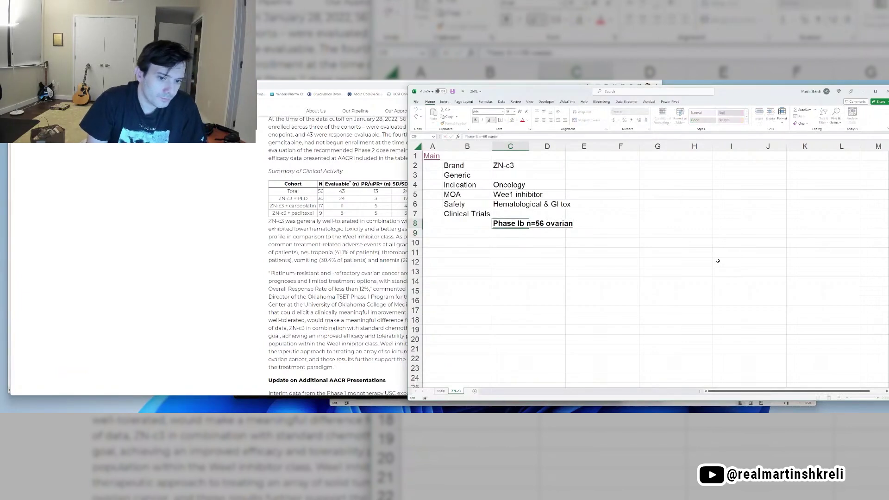
pyautogui.write('uterine')
pyautogui.press('Return')
# Step: Check the activity table in the release and enter "30% combination ORR" under the Phase Ib heading
pyautogui.hotkey('alt', 'Tab')
pyautogui.hotkey('alt', 'Tab')
pyautogui.write('0')
pyautogui.press('BackSpace')
pyautogui.write('30% combinatio')
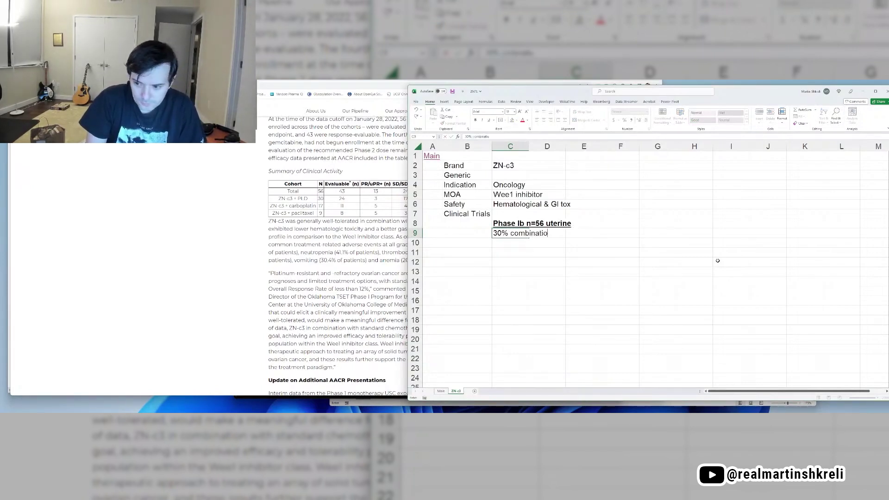
pyautogui.write('n ORR')
pyautogui.press('Return')
# Step: Examine the standard-of-care response rate quote and the update on additional AACR presentations in the release
pyautogui.moveTo(269, 273); pyautogui.dragTo(375, 289)
pyautogui.click(372, 289)
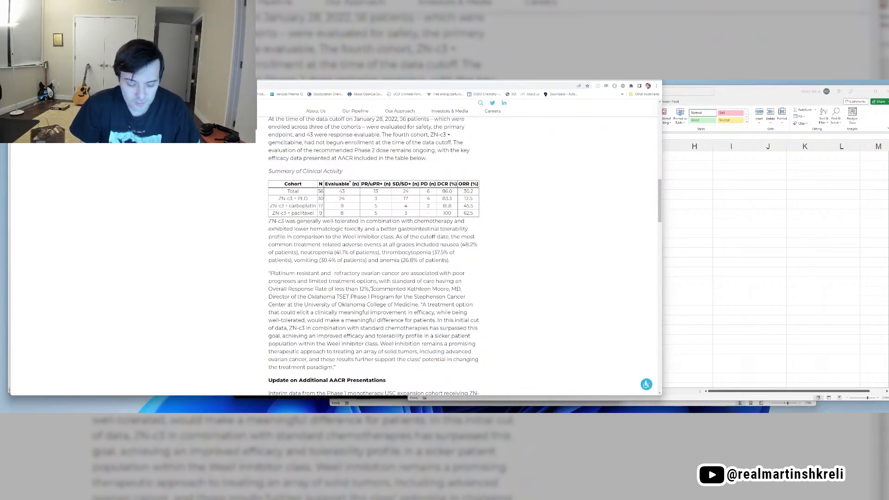
pyautogui.scroll(-2, 371, 288)
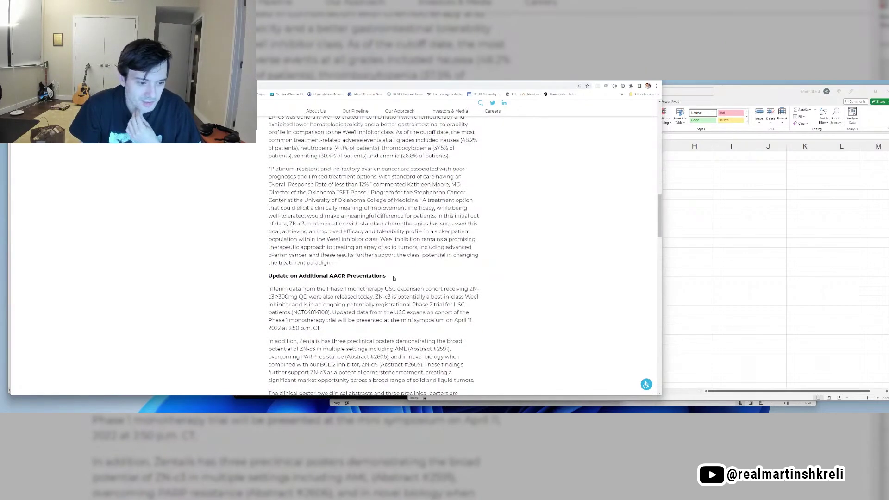
pyautogui.scroll(-2, 400, 275)
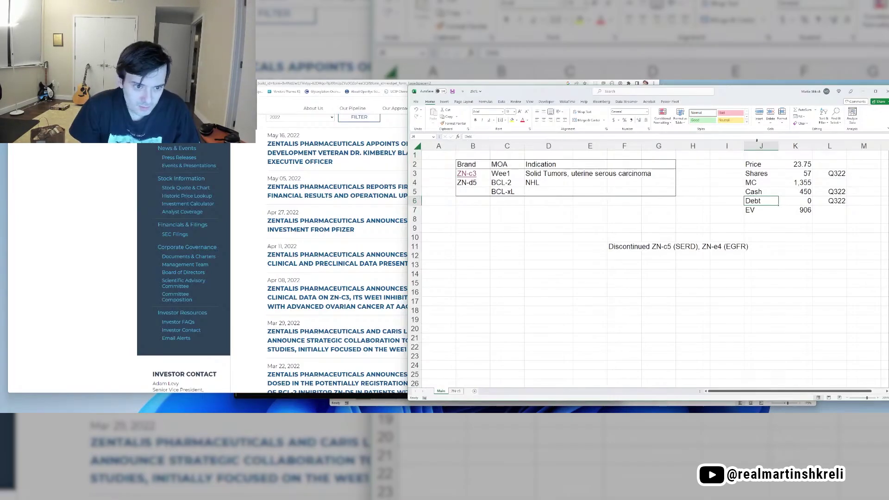
# Step: Add a Phase column header in E2 of the Main sheet and enter II for ZN-c3
pyautogui.click(596, 166)
pyautogui.write('Phase')
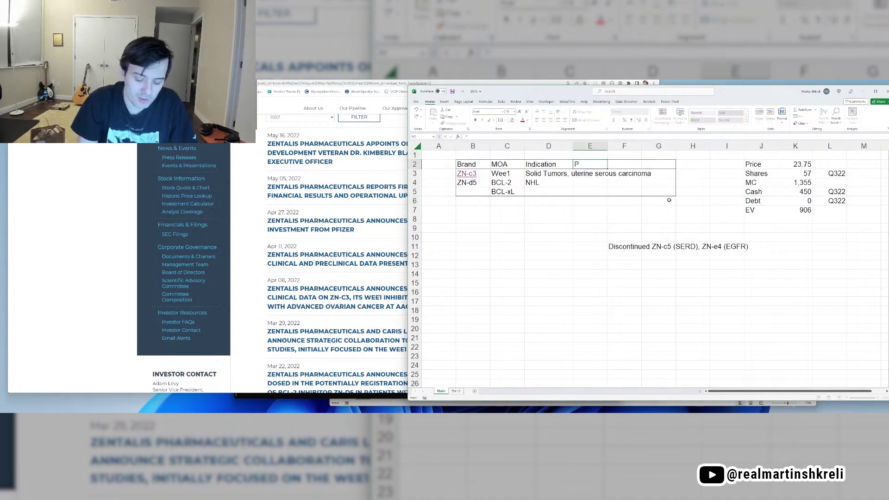
pyautogui.press('Return')
pyautogui.write('II')
pyautogui.press('Return')
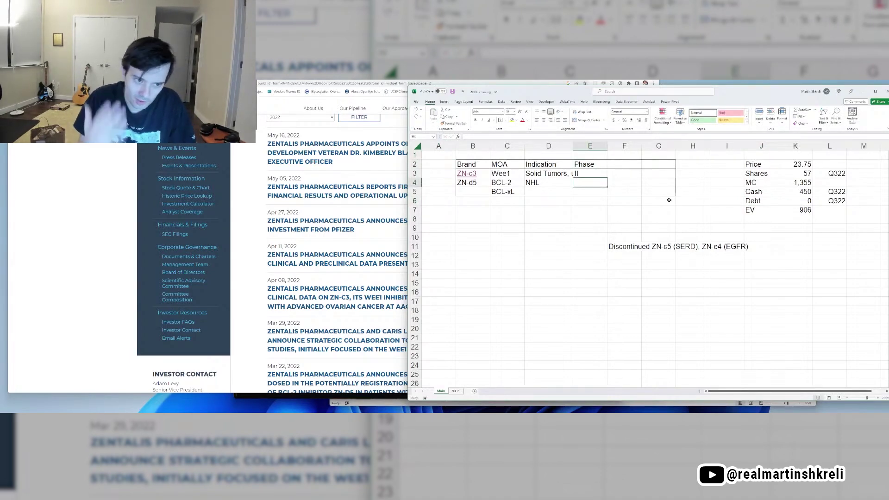
# Step: Narrow the empty column A and widen the Indication column to fit the ZN-c3 indication text
pyautogui.click(445, 146)
pyautogui.click(445, 154)
pyautogui.moveTo(455, 144); pyautogui.dragTo(430, 144)
pyautogui.moveTo(590, 247); pyautogui.dragTo(708, 252)
pyautogui.click(667, 273)
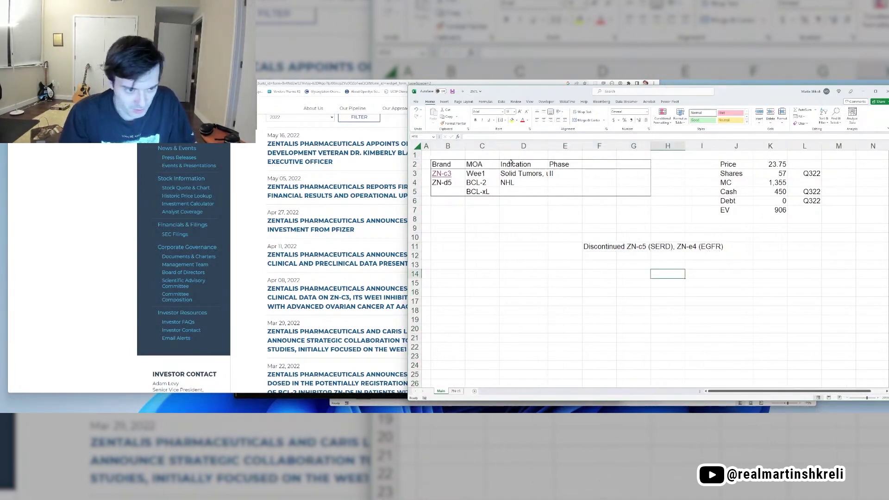
pyautogui.moveTo(547, 145); pyautogui.dragTo(639, 149)
pyautogui.click(629, 172)
pyautogui.click(648, 199)
# Step: Open the Godel terminal in a new browser window and maximize it
pyautogui.hotkey('alt', 'Tab')
pyautogui.hotkey('ctrl', 'n')
pyautogui.write('godel')
pyautogui.press('Return')
pyautogui.press('super+Up')
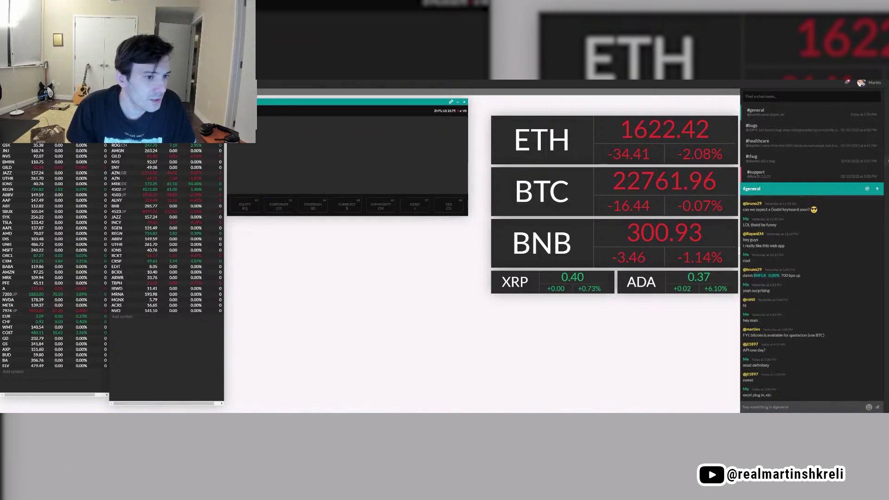
# Step: Open the Zentalis Pharmaceuticals holders window in Godel and place it below the main terminal window
pyautogui.press('F2')
pyautogui.write('DES')
pyautogui.press('BackSpace')
pyautogui.press('BackSpace')
pyautogui.press('BackSpace')
pyautogui.write('HDS')
pyautogui.press('BackSpace')
pyautogui.press('BackSpace')
pyautogui.write('MS')
pyautogui.press('Return')
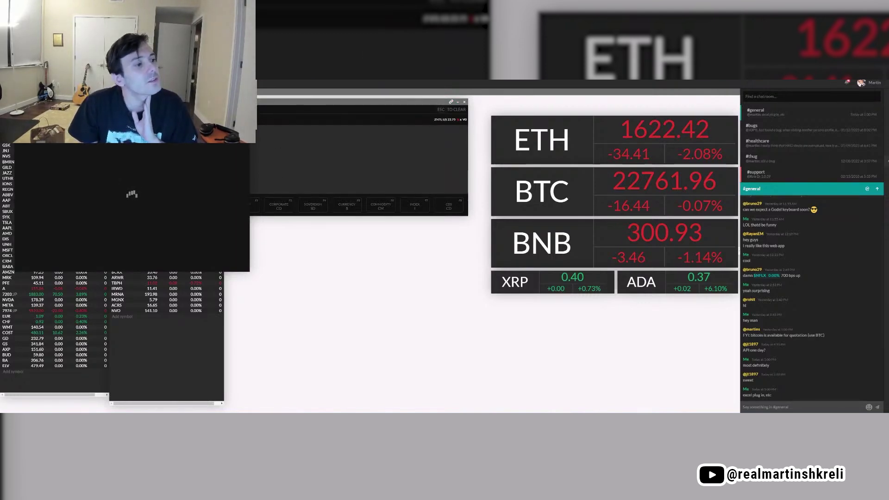
pyautogui.moveTo(198, 140); pyautogui.dragTo(414, 226)
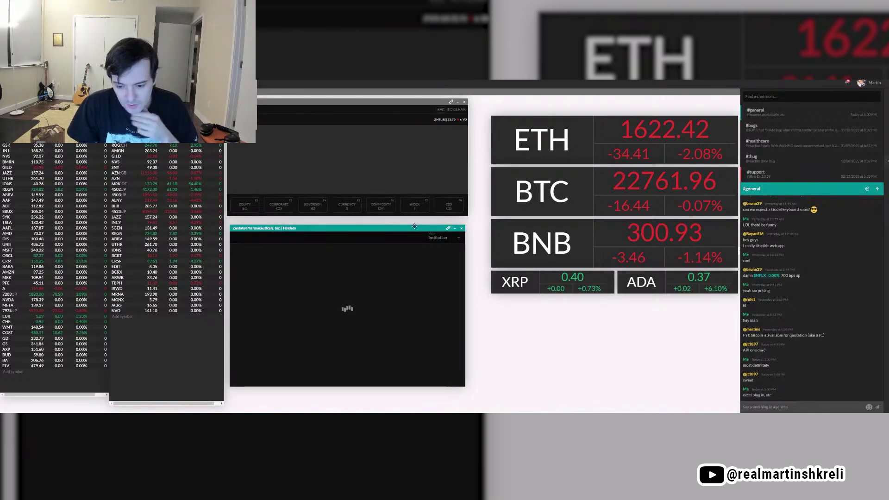
# Step: Inspect the browser console for errors with the holders request, and look up Nasdaq in a new tab
pyautogui.press('F12')
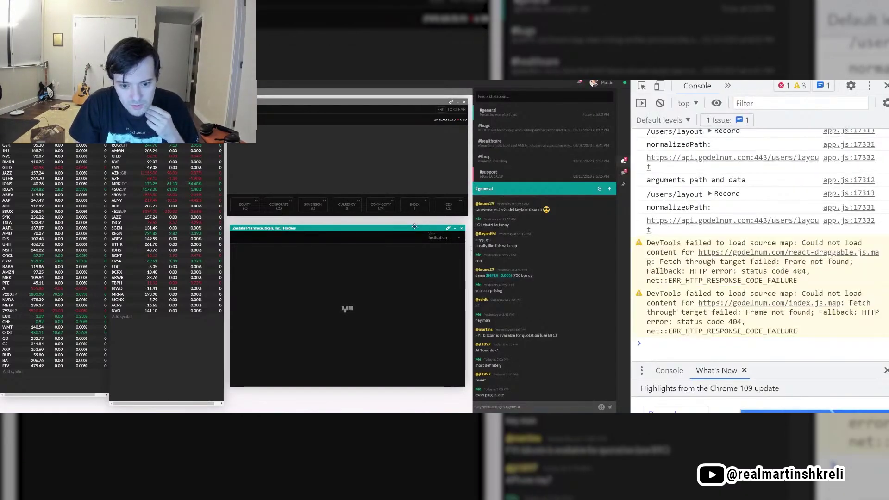
pyautogui.press('F12')
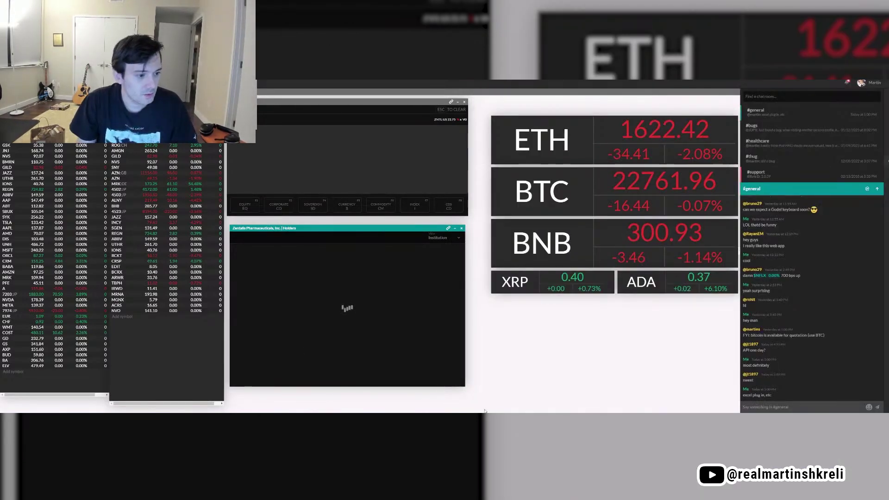
pyautogui.hotkey('ctrl', 't')
pyautogui.write('nasda')
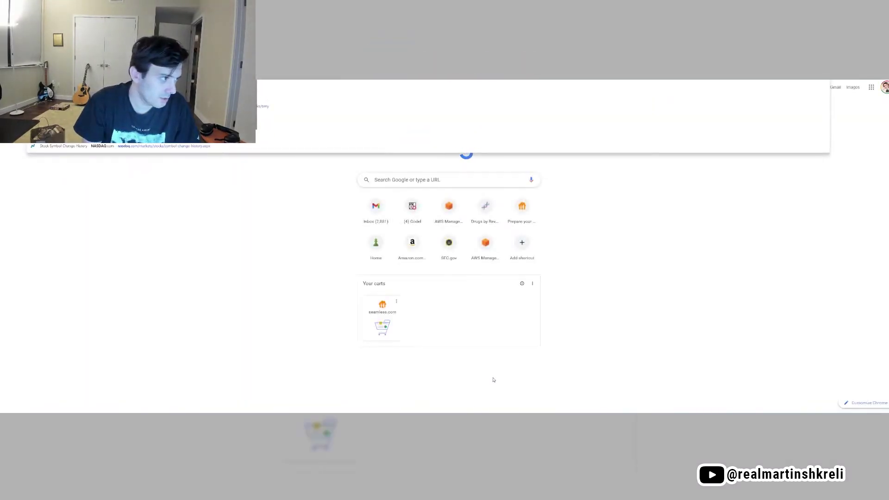
pyautogui.hotkey('ctrl', 'w')
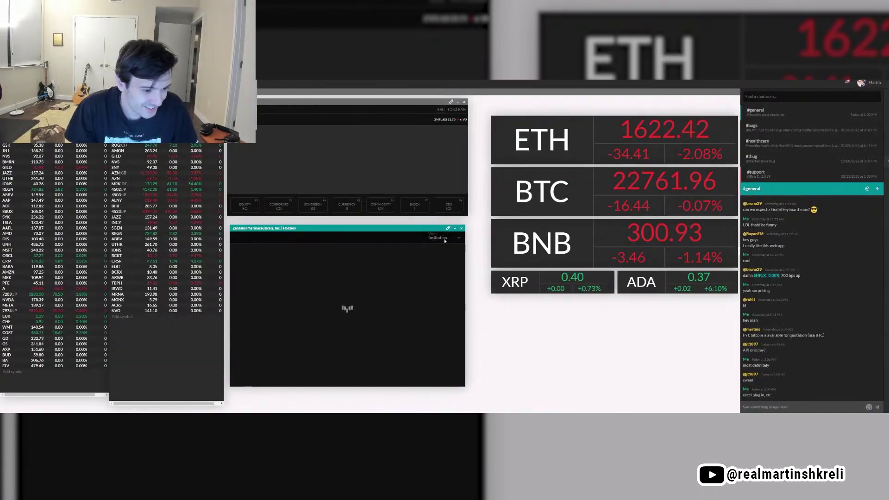
pyautogui.press('F12')
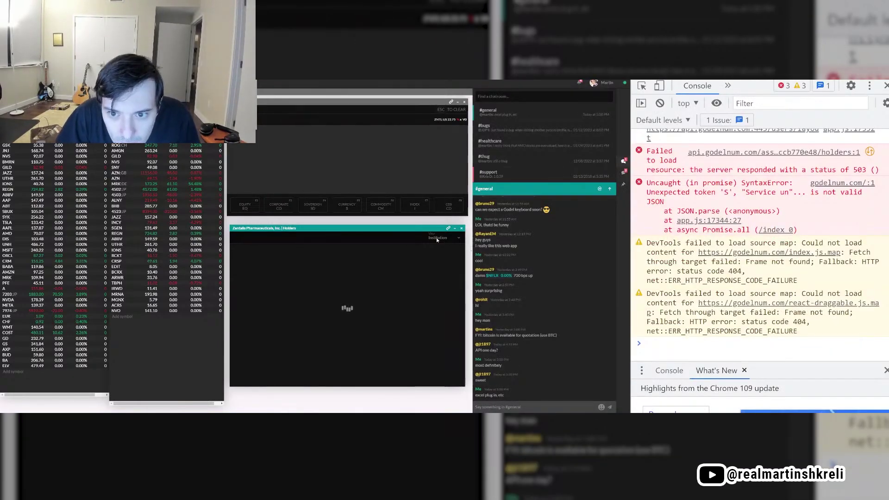
pyautogui.press('F12')
# Step: Switch to the Nasdaq institutional holdings page for ZNTL and review the share positions of its listed owners
pyautogui.hotkey('ctrl', 'Tab')
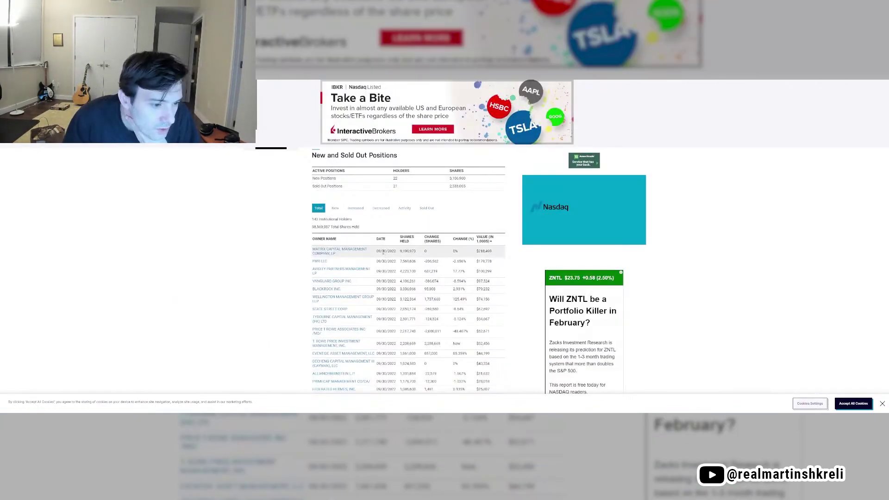
pyautogui.moveTo(382, 251); pyautogui.dragTo(505, 257)
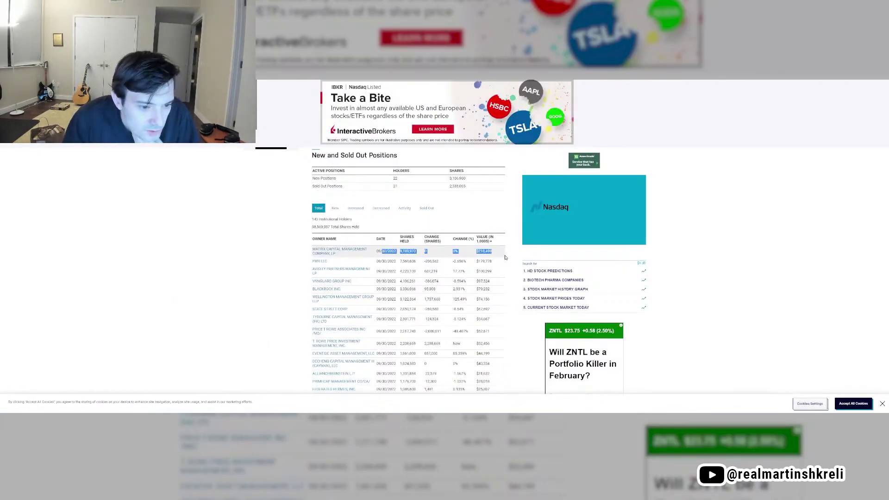
pyautogui.click(213, 277)
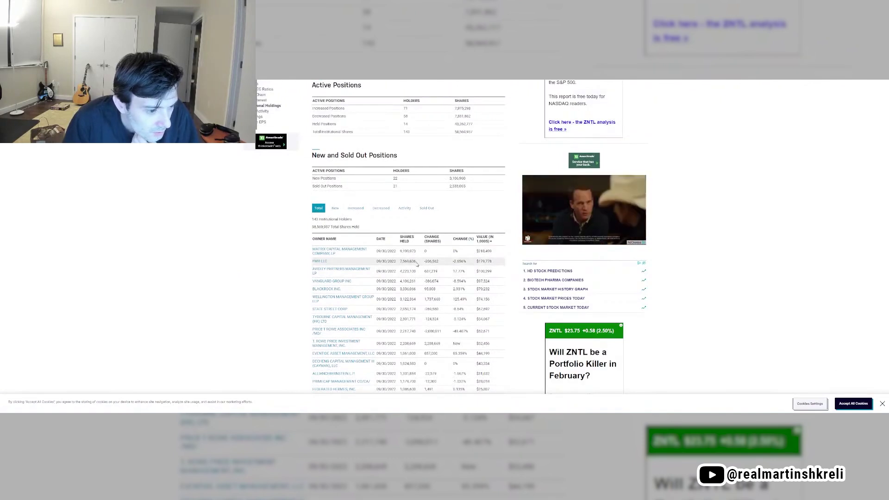
pyautogui.moveTo(416, 264); pyautogui.dragTo(494, 272)
pyautogui.scroll(-2, 459, 279)
pyautogui.moveTo(485, 336); pyautogui.dragTo(314, 326)
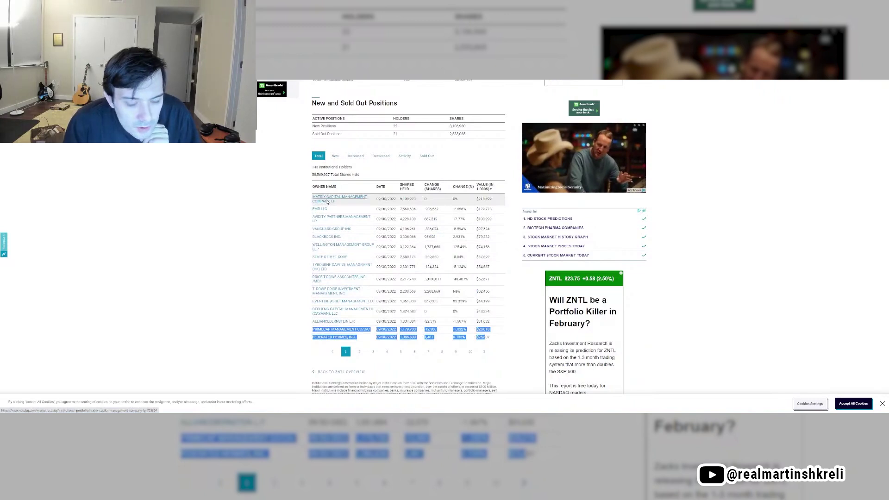
# Step: Open Matrix Capital Management's holdings and review its positions, including the Zentalis stake and the second page of the list
pyautogui.click(327, 202)
pyautogui.scroll(-5, 333, 211)
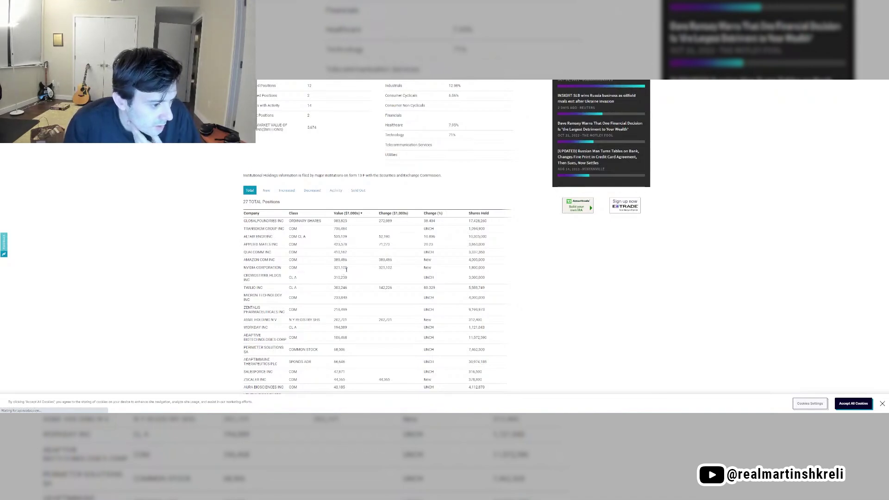
pyautogui.scroll(-3, 291, 238)
pyautogui.moveTo(350, 207); pyautogui.dragTo(244, 206)
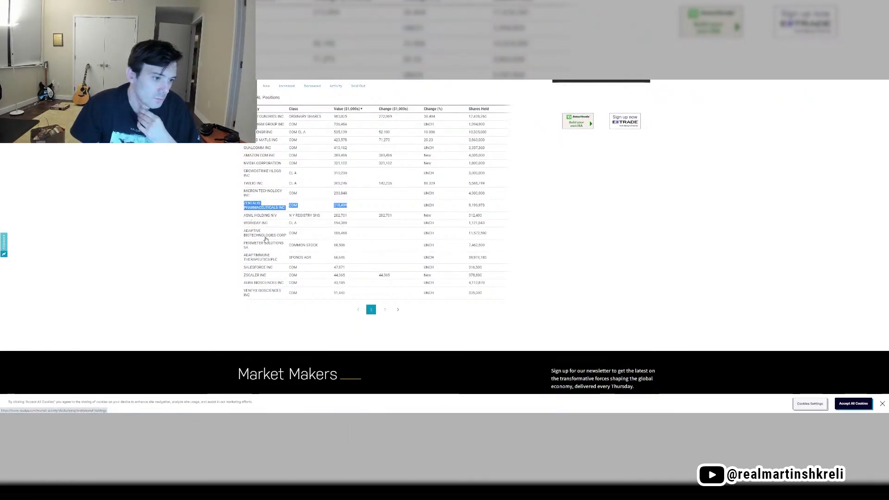
pyautogui.click(284, 315)
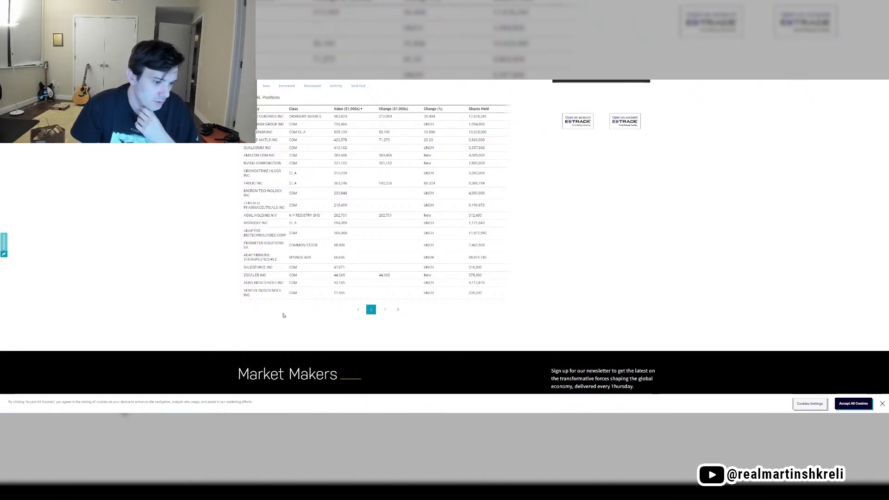
pyautogui.click(381, 313)
pyautogui.scroll(2, 301, 204)
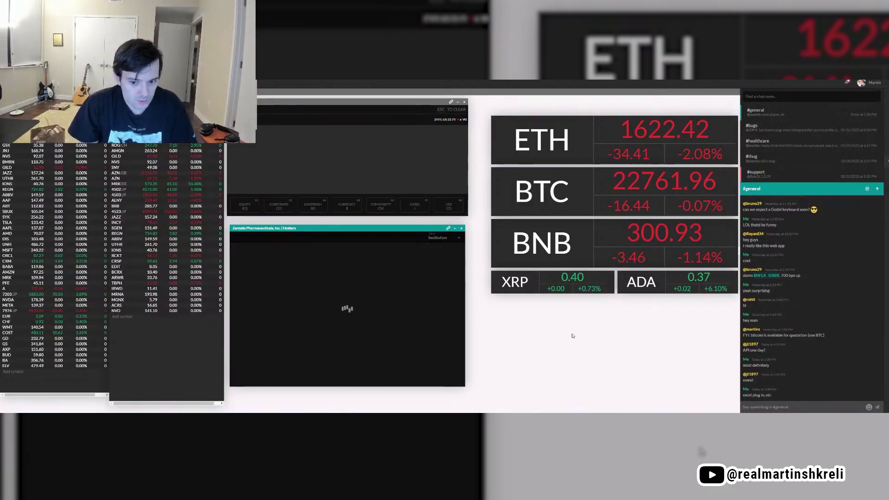
# Step: Return to the Main sheet of the Zentalis workbook to check the drug table, then switch to Spotify
pyautogui.hotkey('alt', 'Tab')
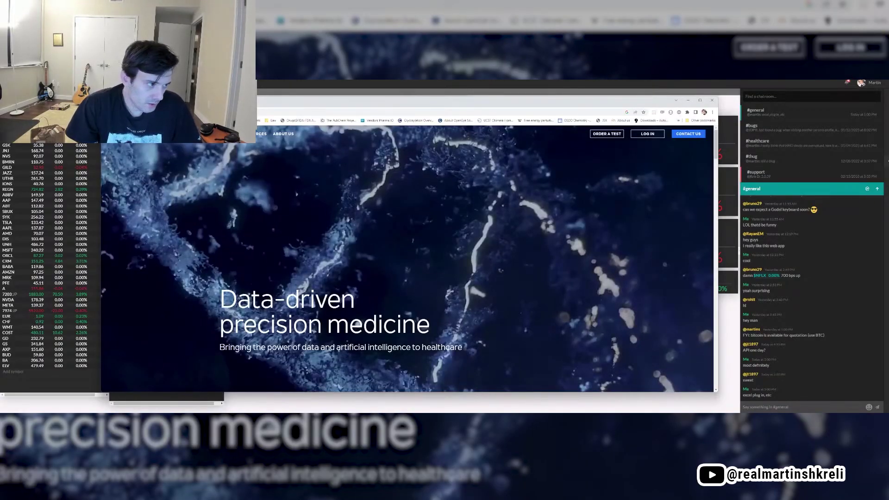
pyautogui.hotkey('alt', 'Tab')
pyautogui.hotkey('alt', 'Tab')
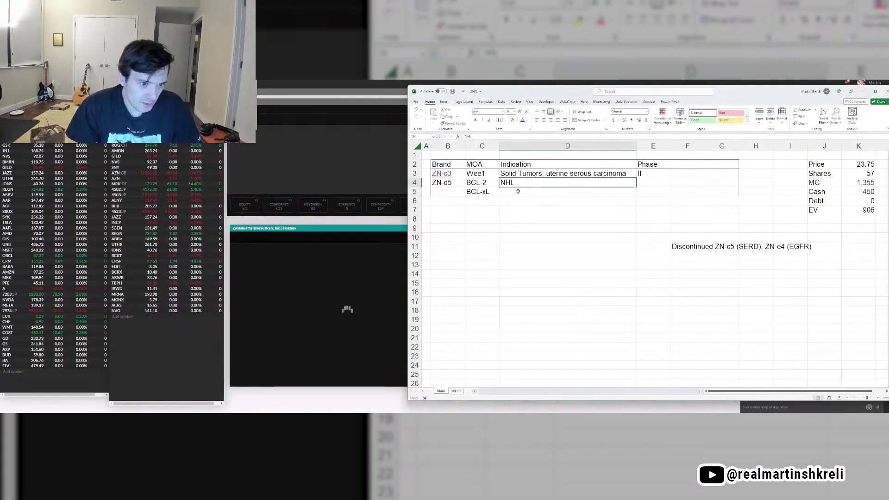
pyautogui.press('Return')
pyautogui.hotkey('alt', 'Tab')
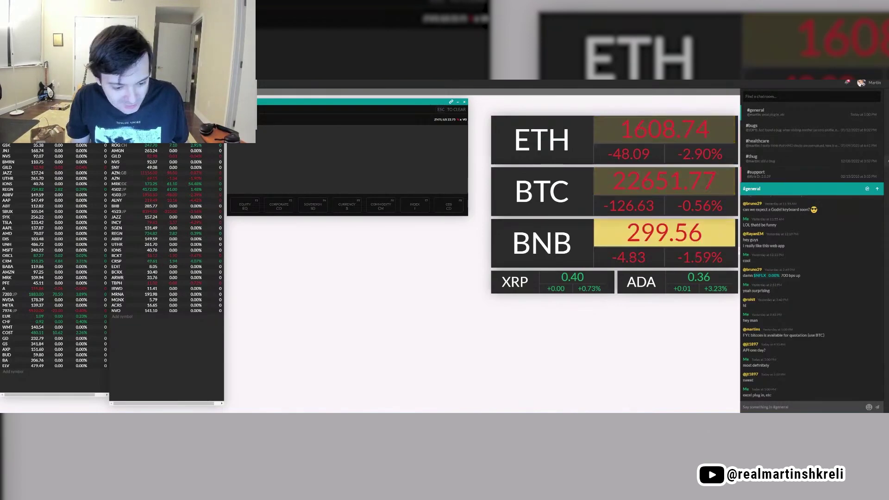
pyautogui.click(521, 393)
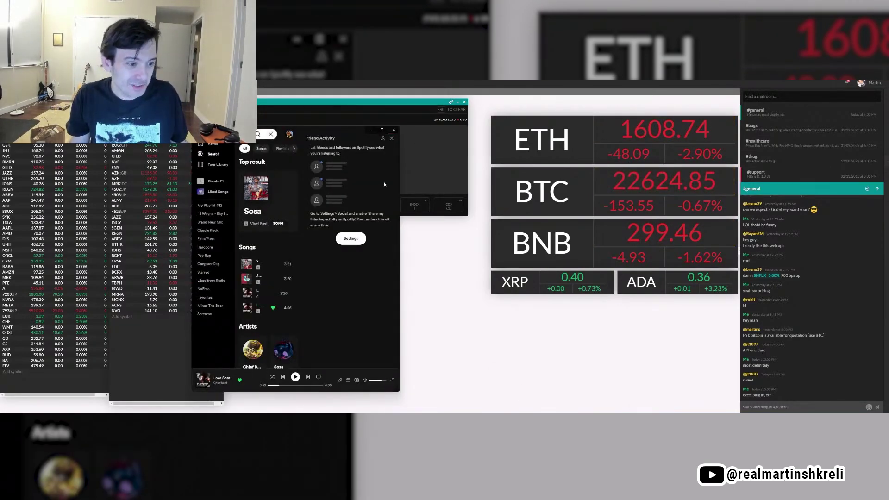